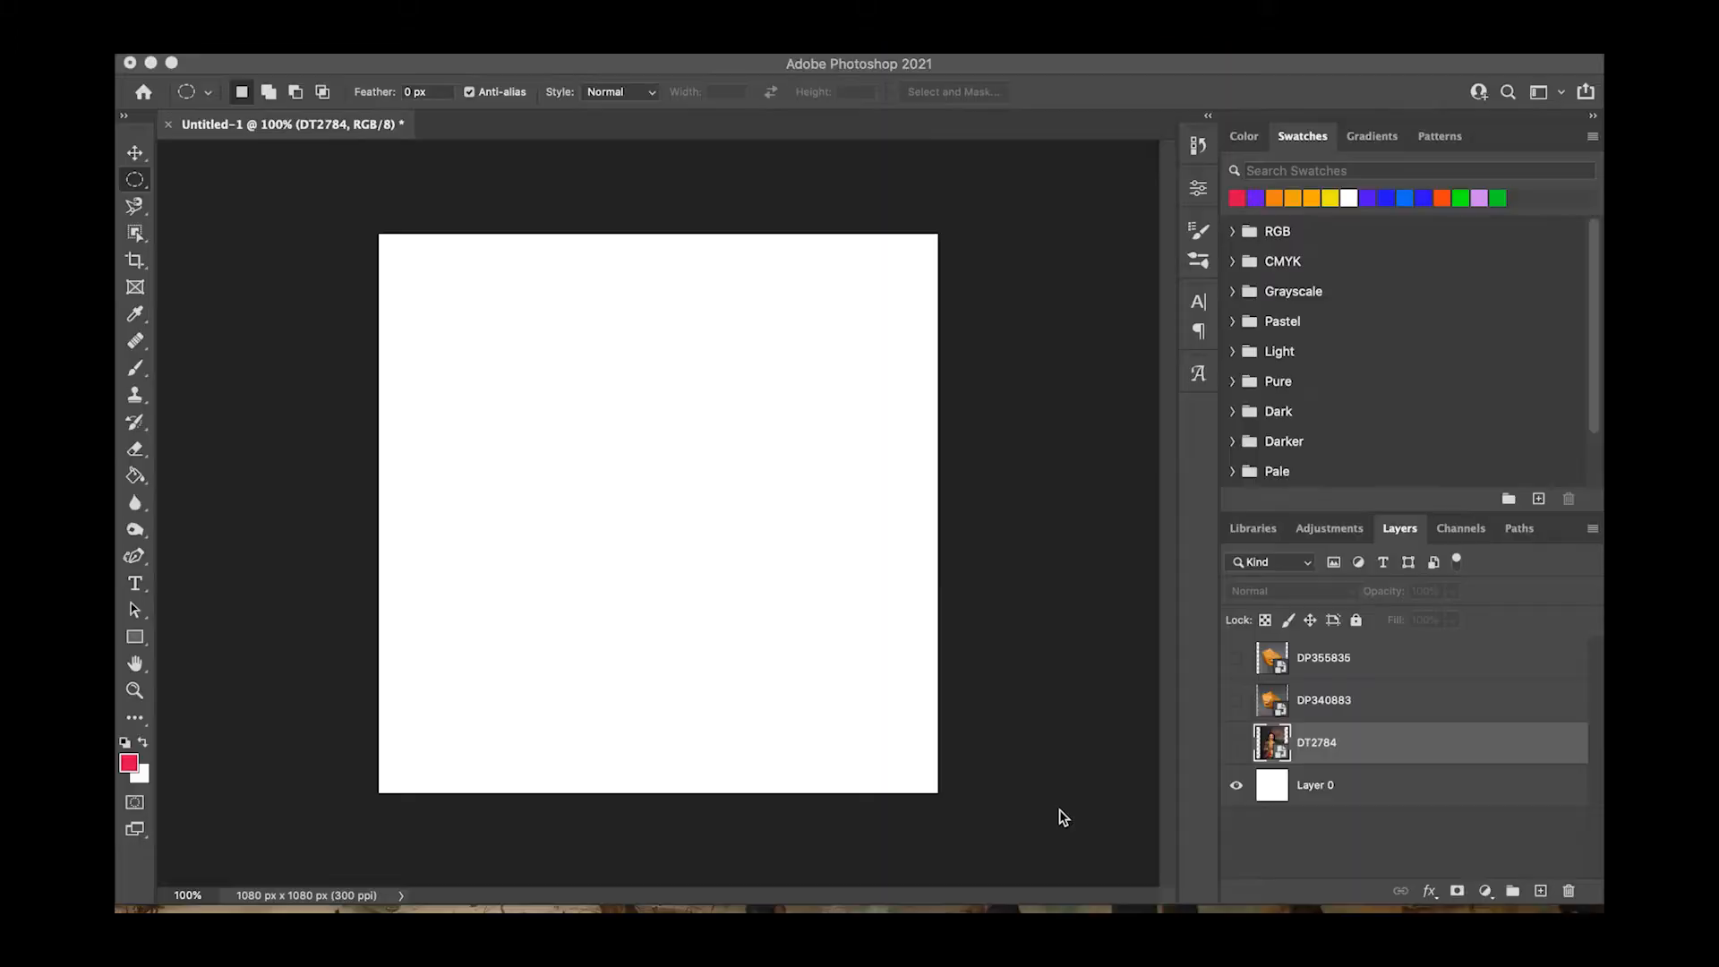
Show the DT2784 portrait layer, scale it to about 11.5%, and position it to fill the square canvas.
click(1237, 743)
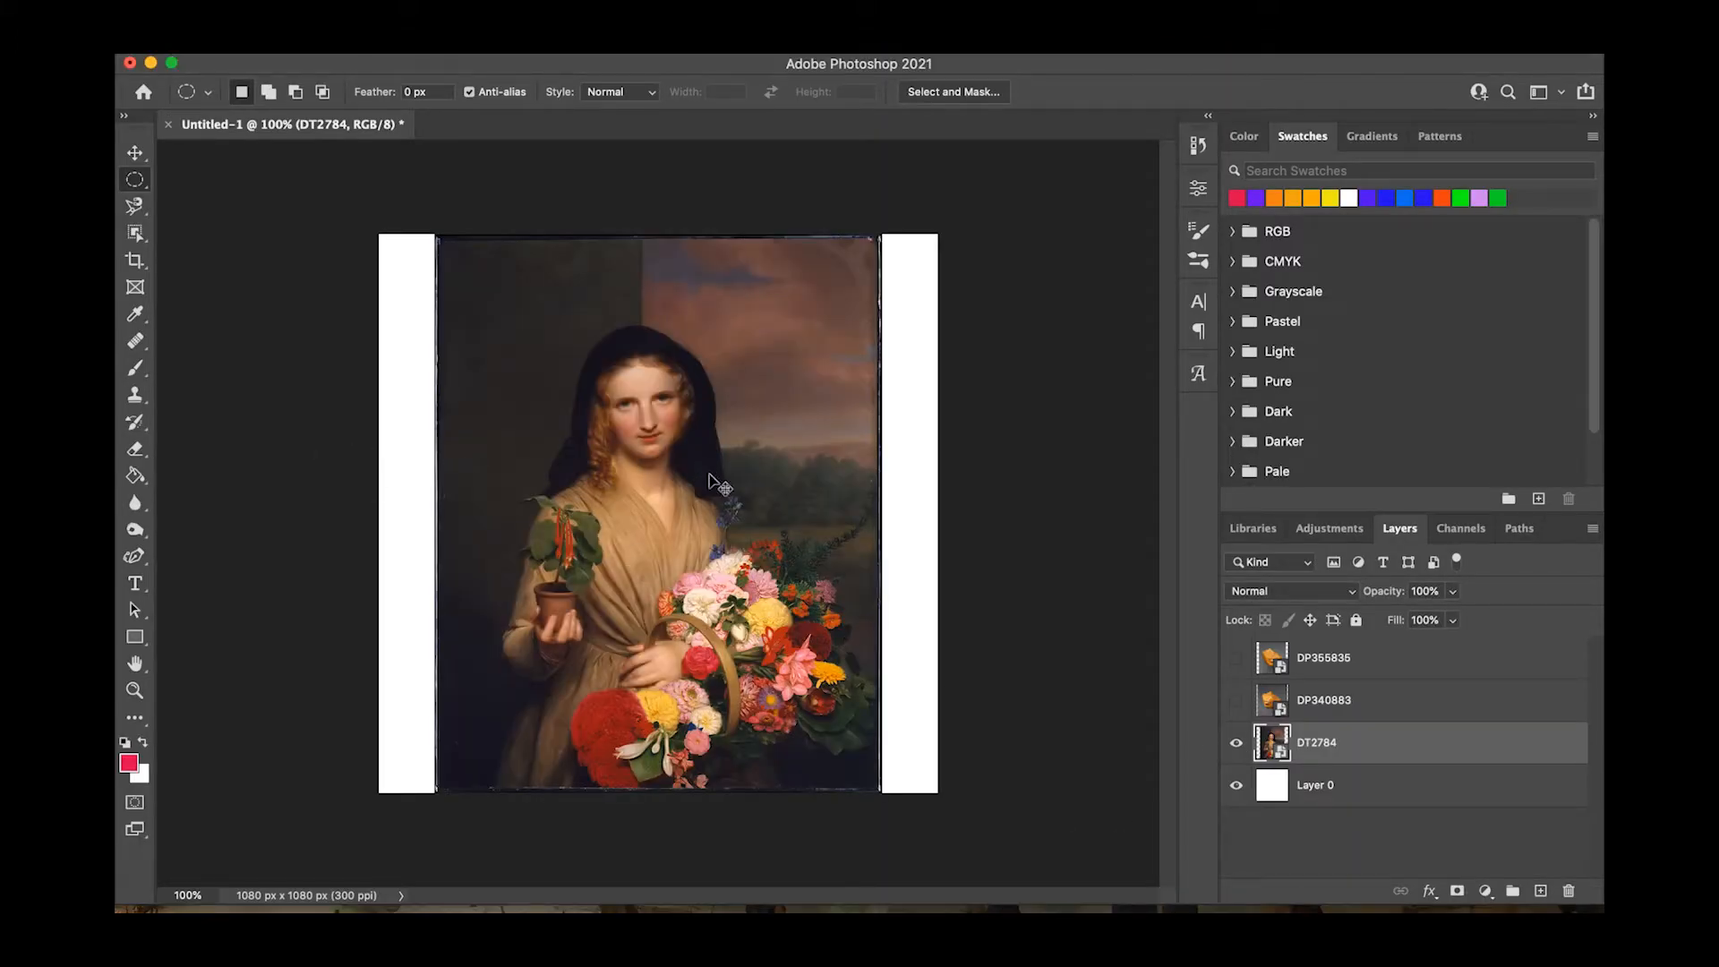
click(136, 153)
mouse_move(639, 525)
mouse_down()
mouse_move(639, 549)
mouse_move(632, 525)
mouse_up()
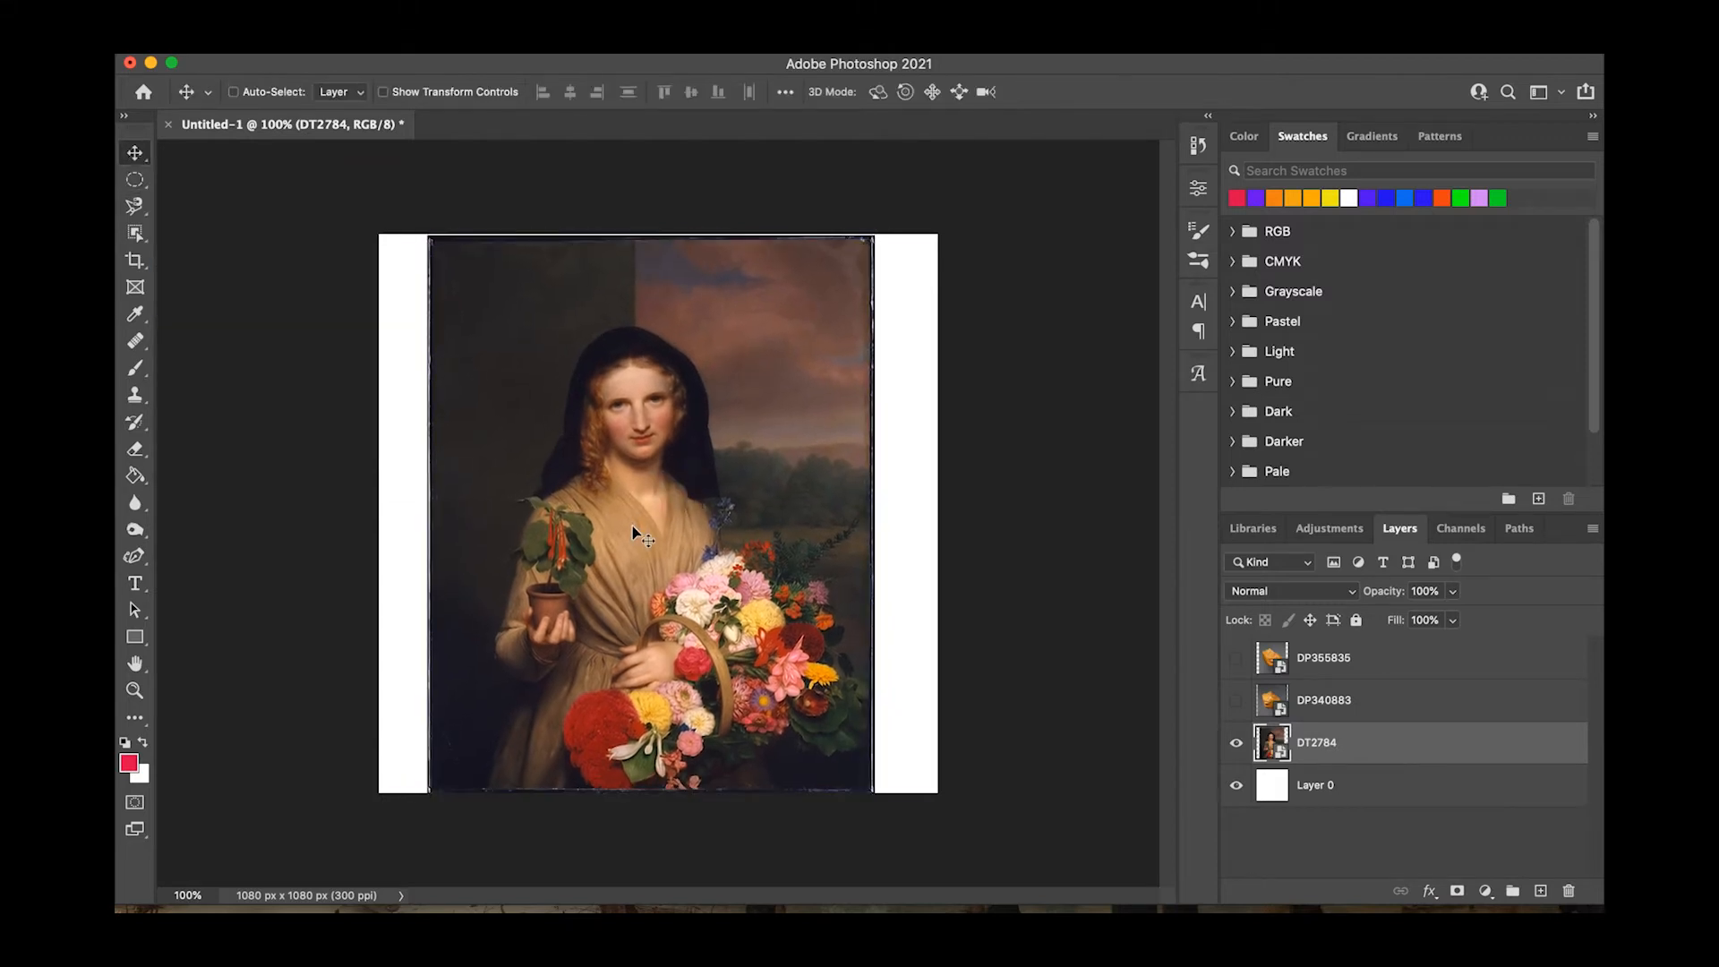
key(super+t)
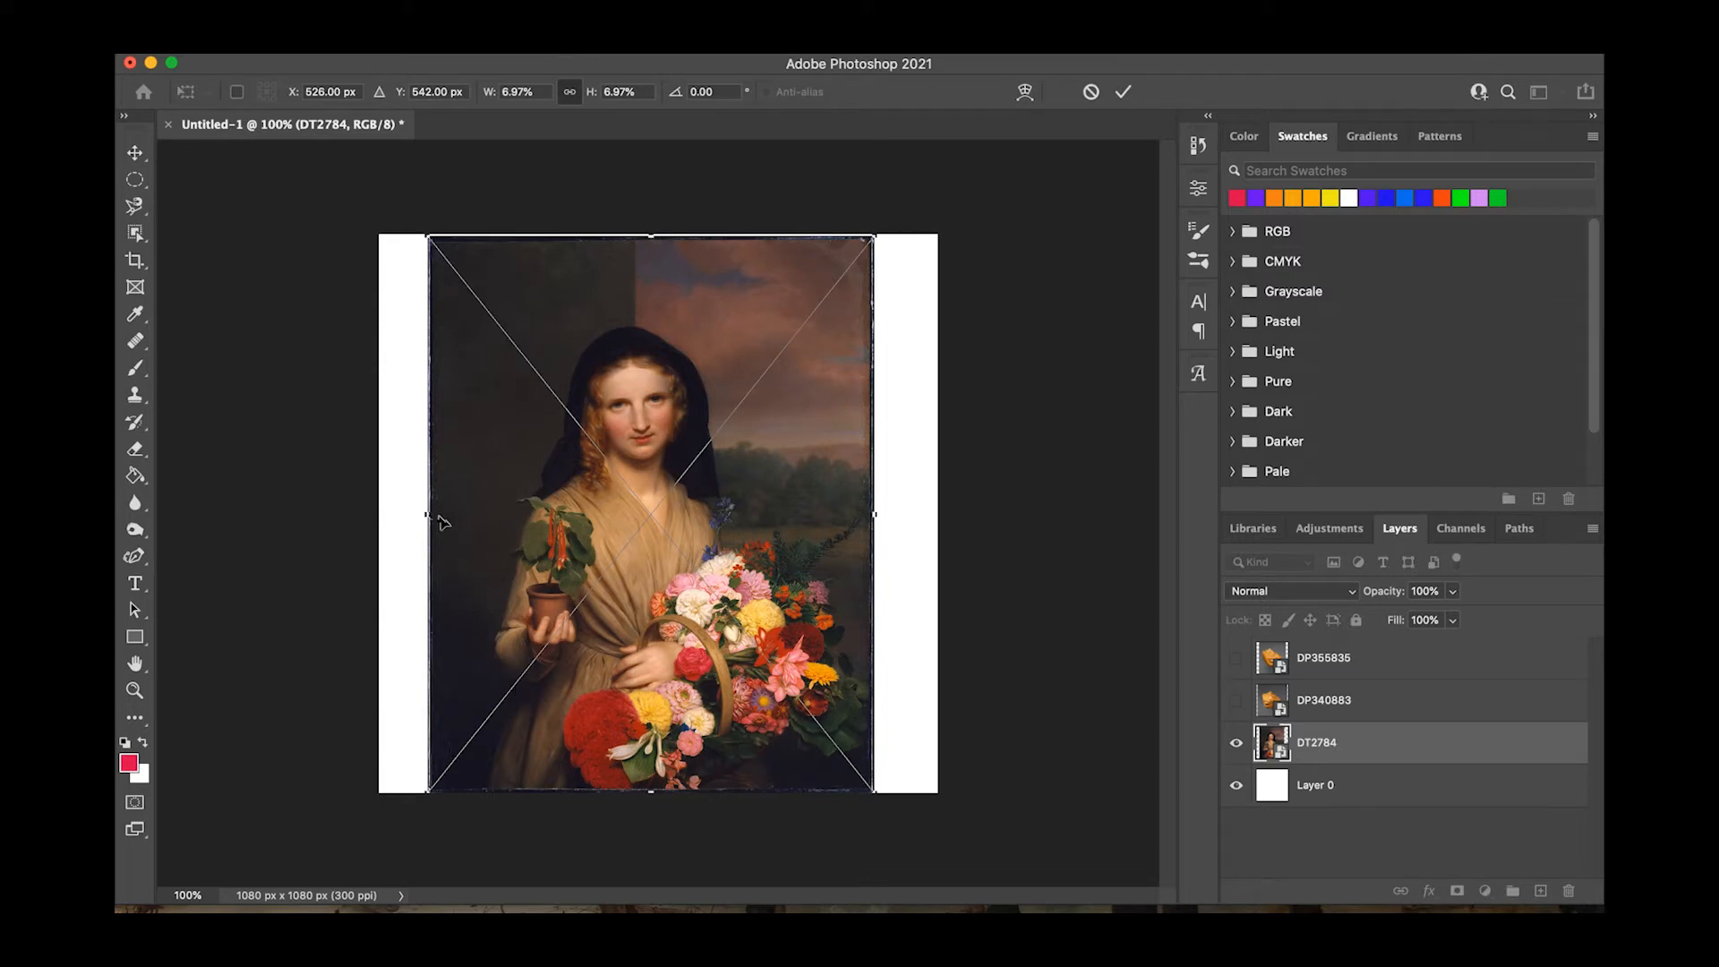
drag(428, 513, 373, 513)
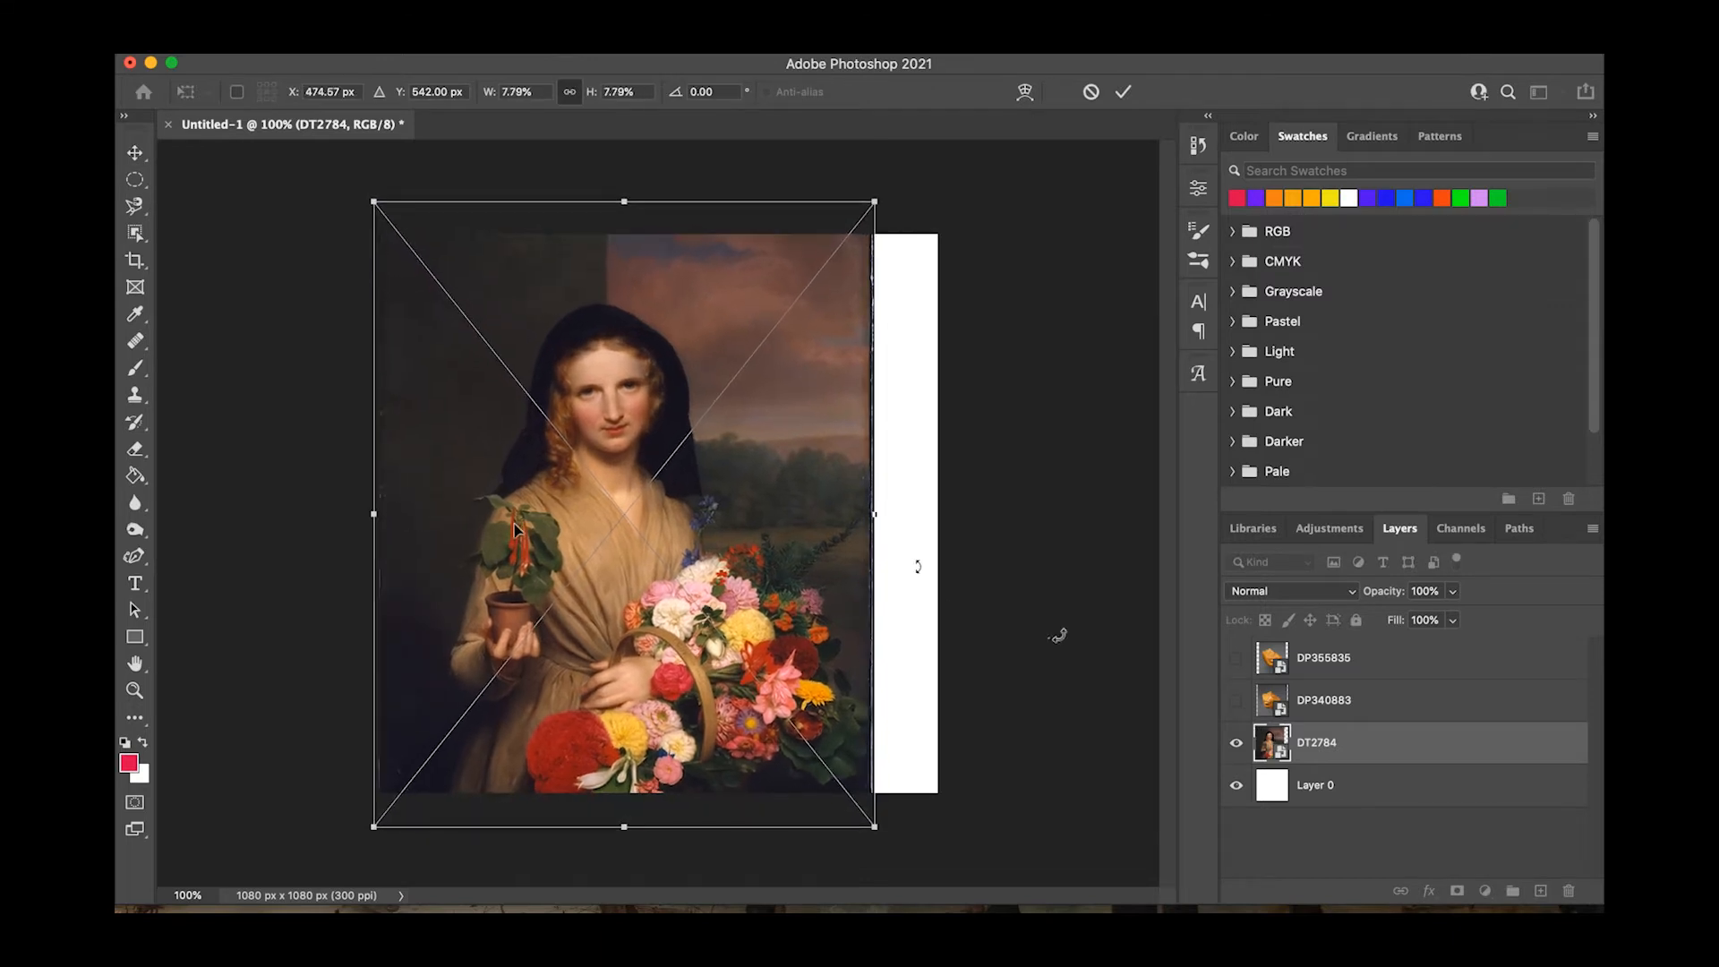
drag(881, 516, 1055, 488)
drag(375, 506, 314, 512)
drag(710, 564, 708, 604)
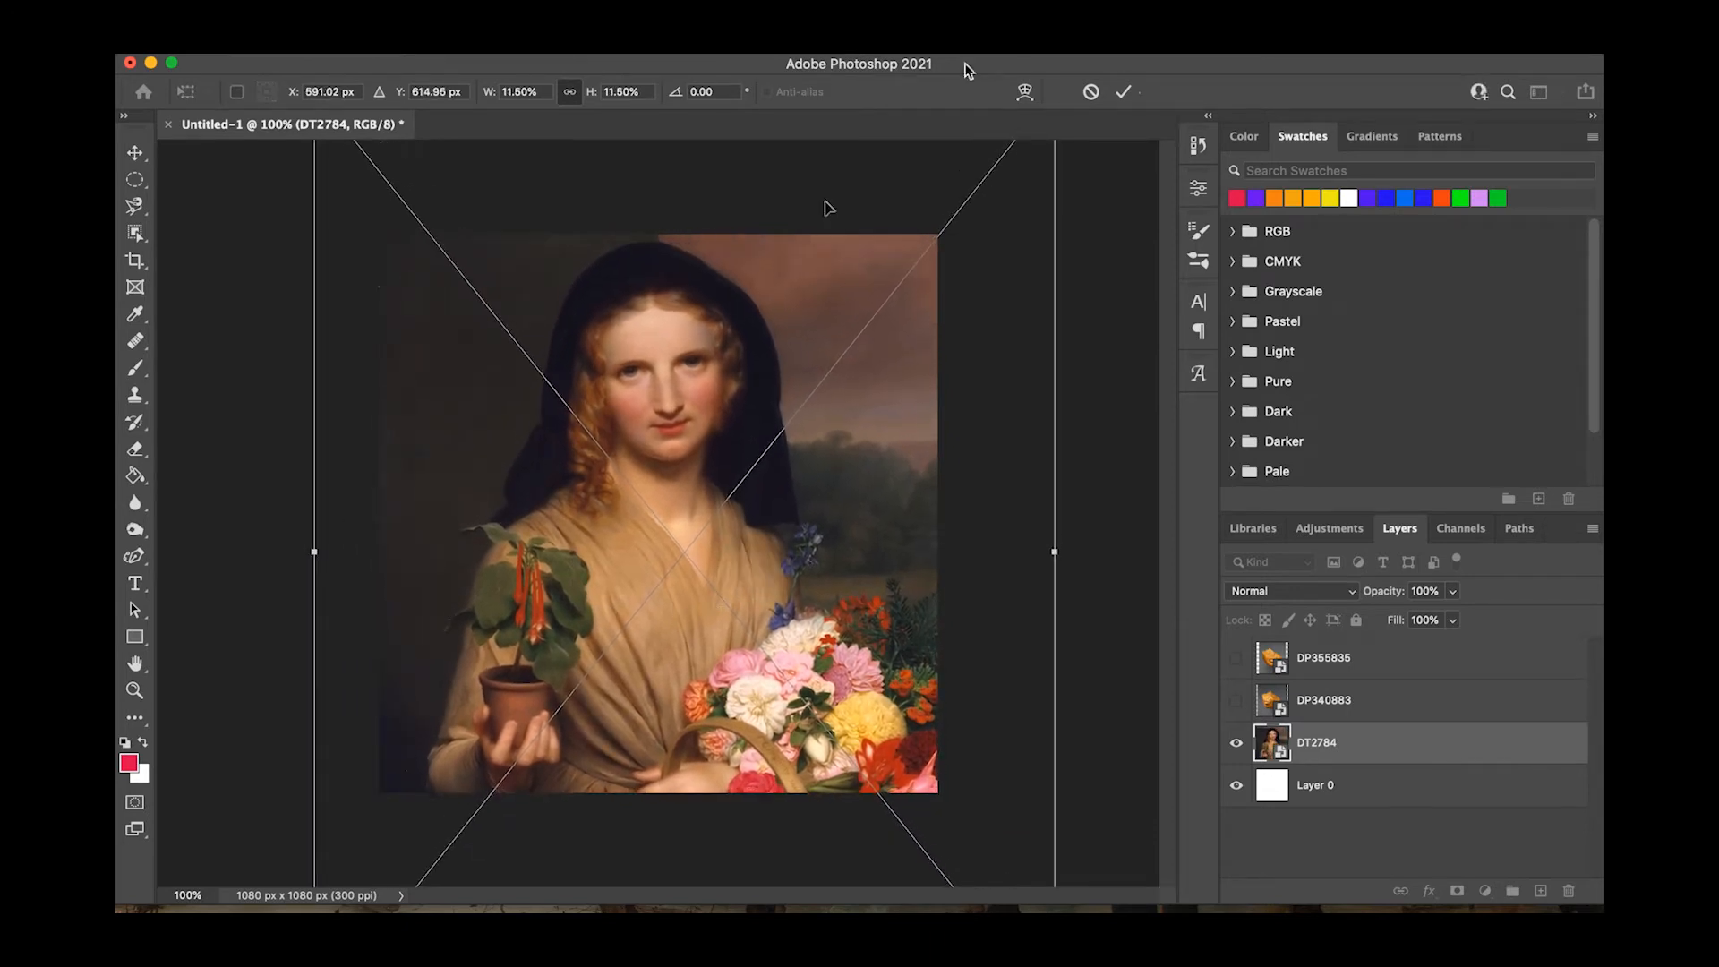
click(1126, 92)
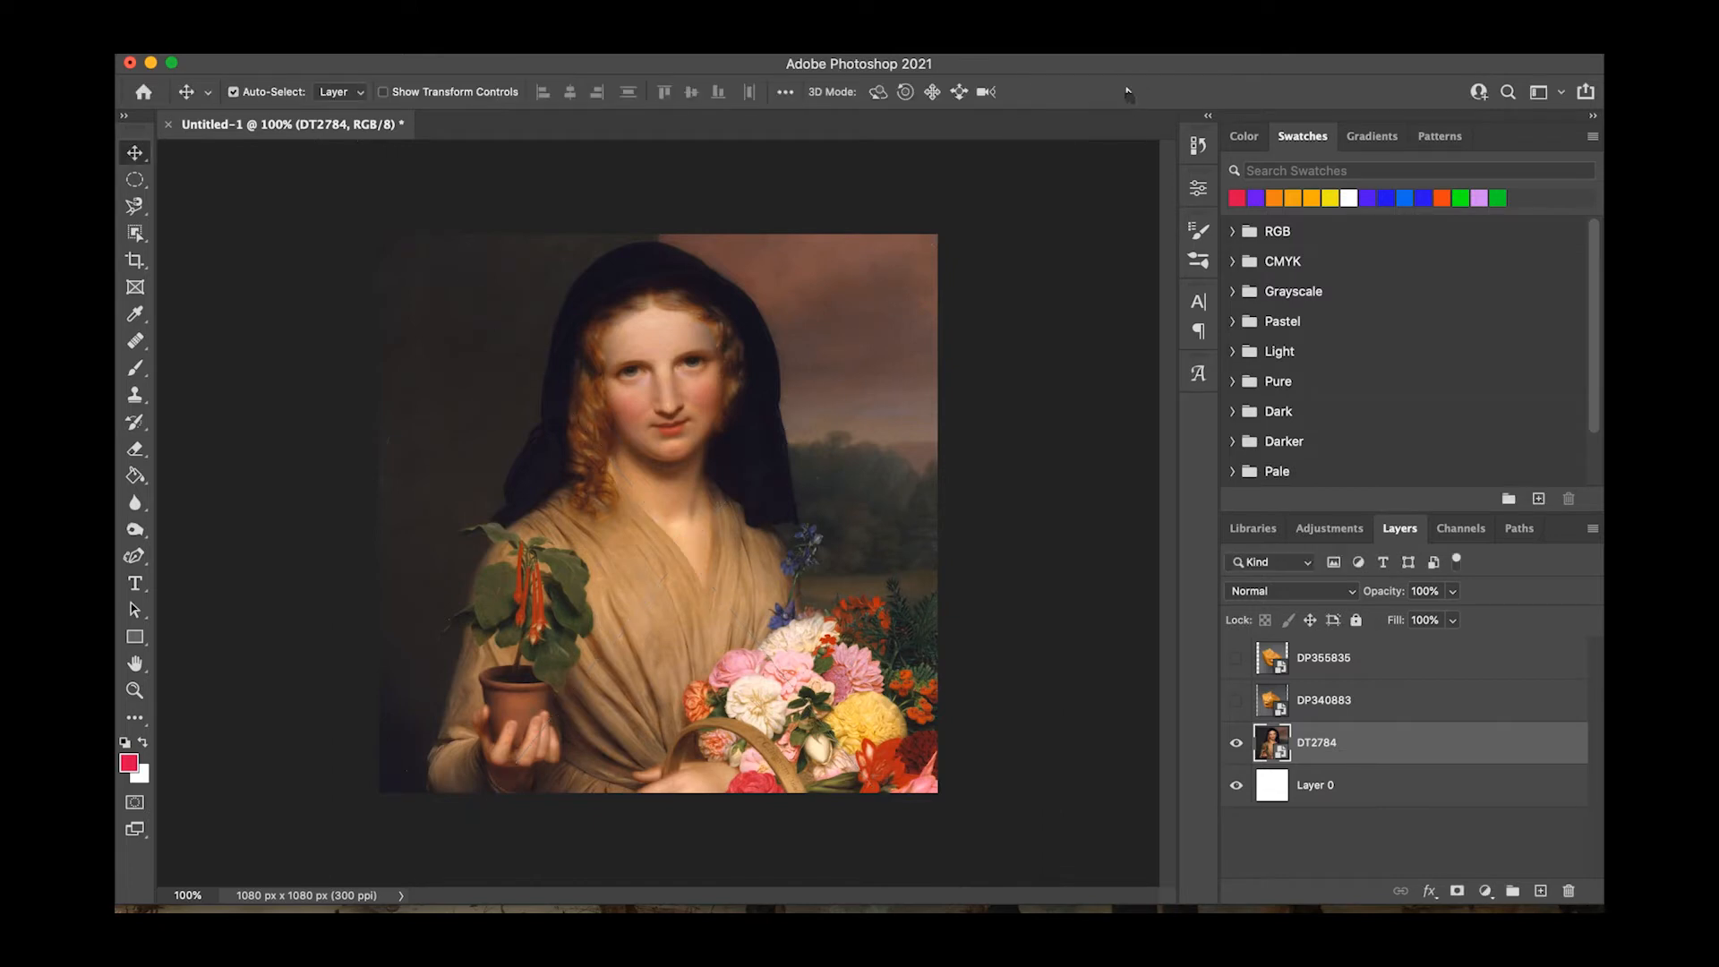
Select the DP355835 layer and make the golden face fragment visible.
click(1325, 700)
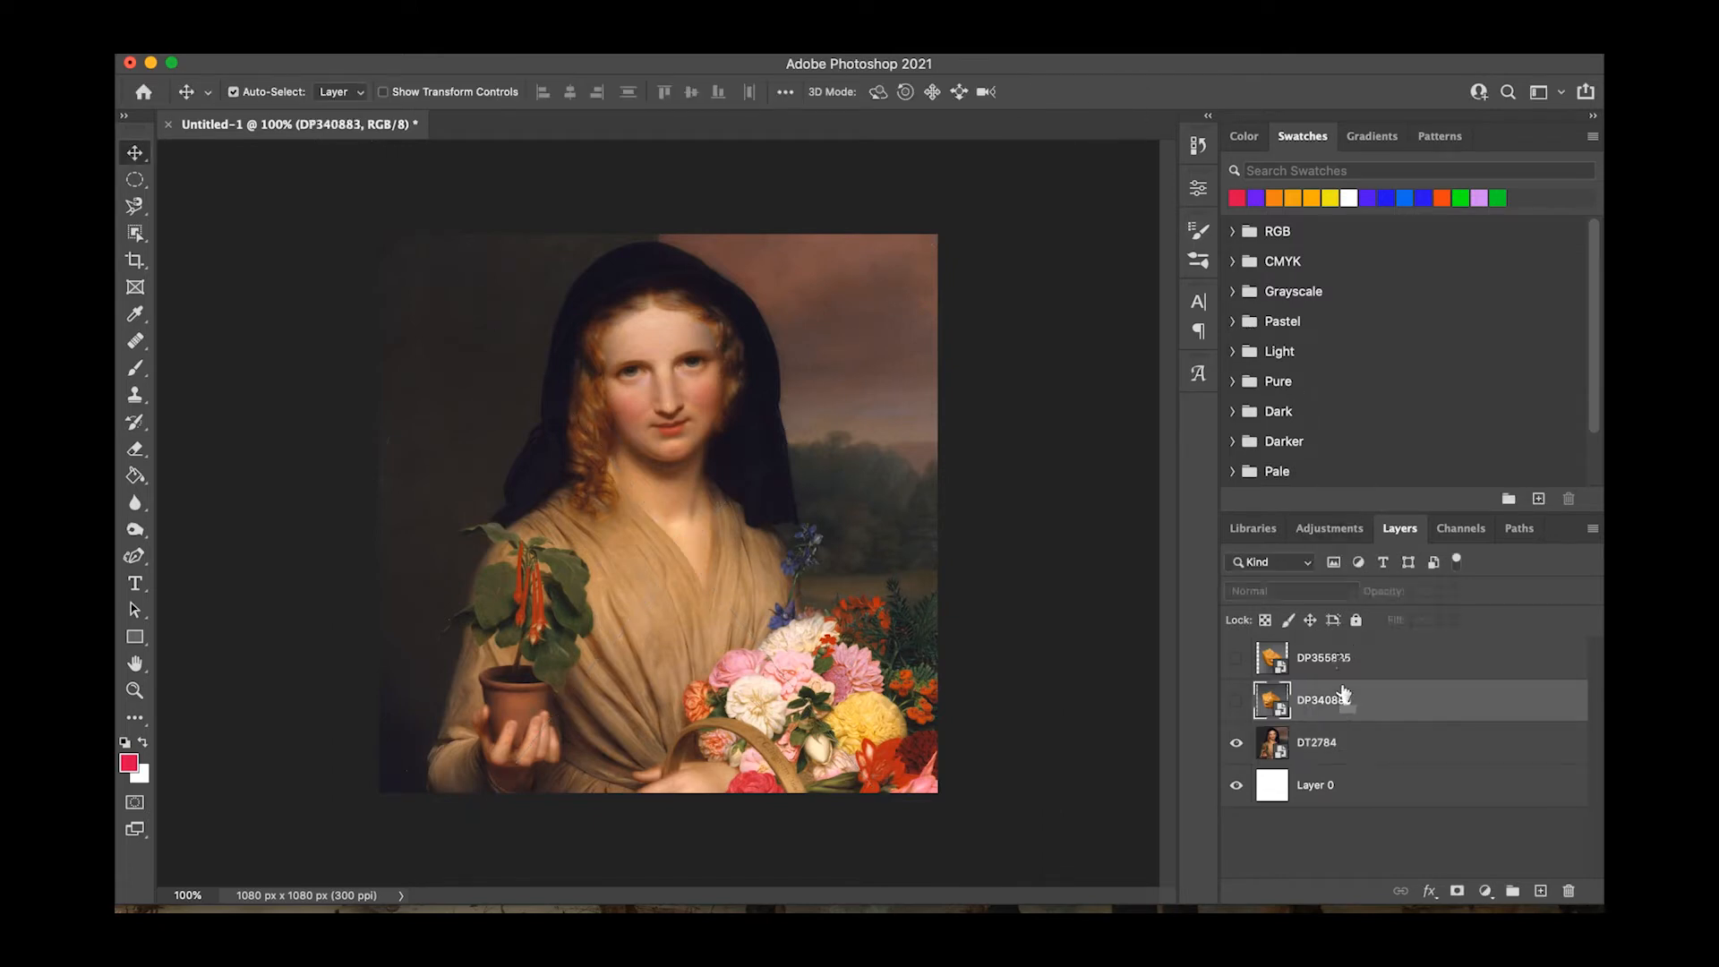
click(1325, 657)
click(1237, 657)
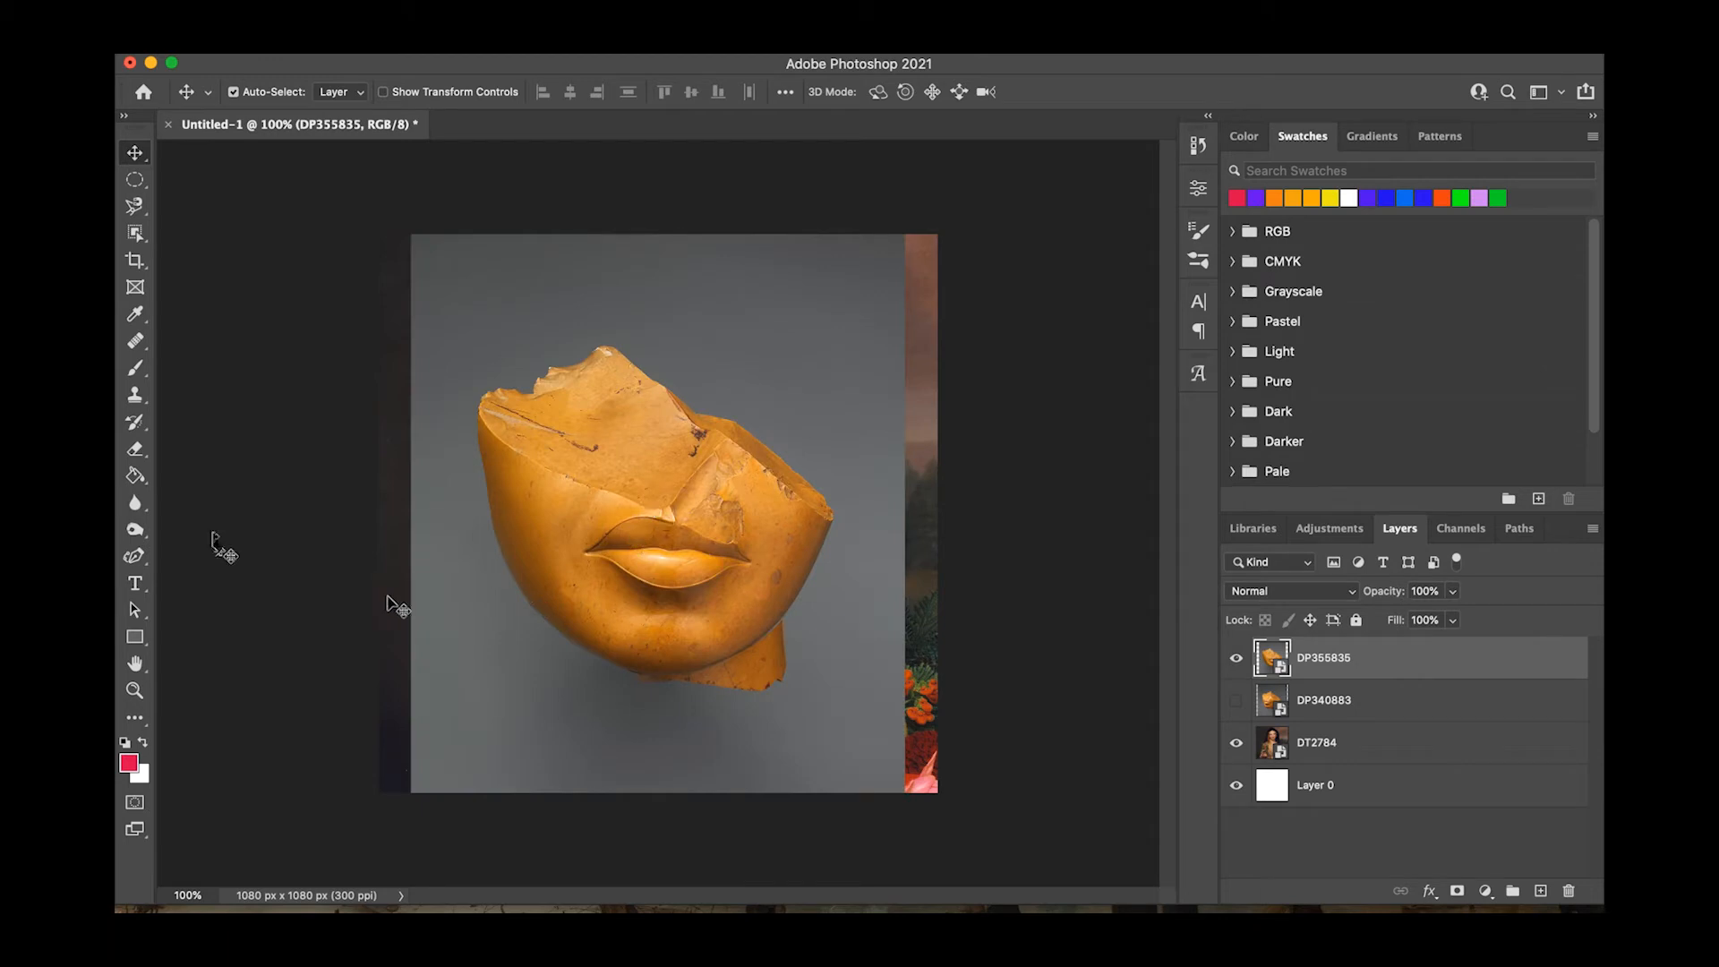
Trace the golden face fragment's outline with the Curvature Pen and mask out its gray background.
click(135, 556)
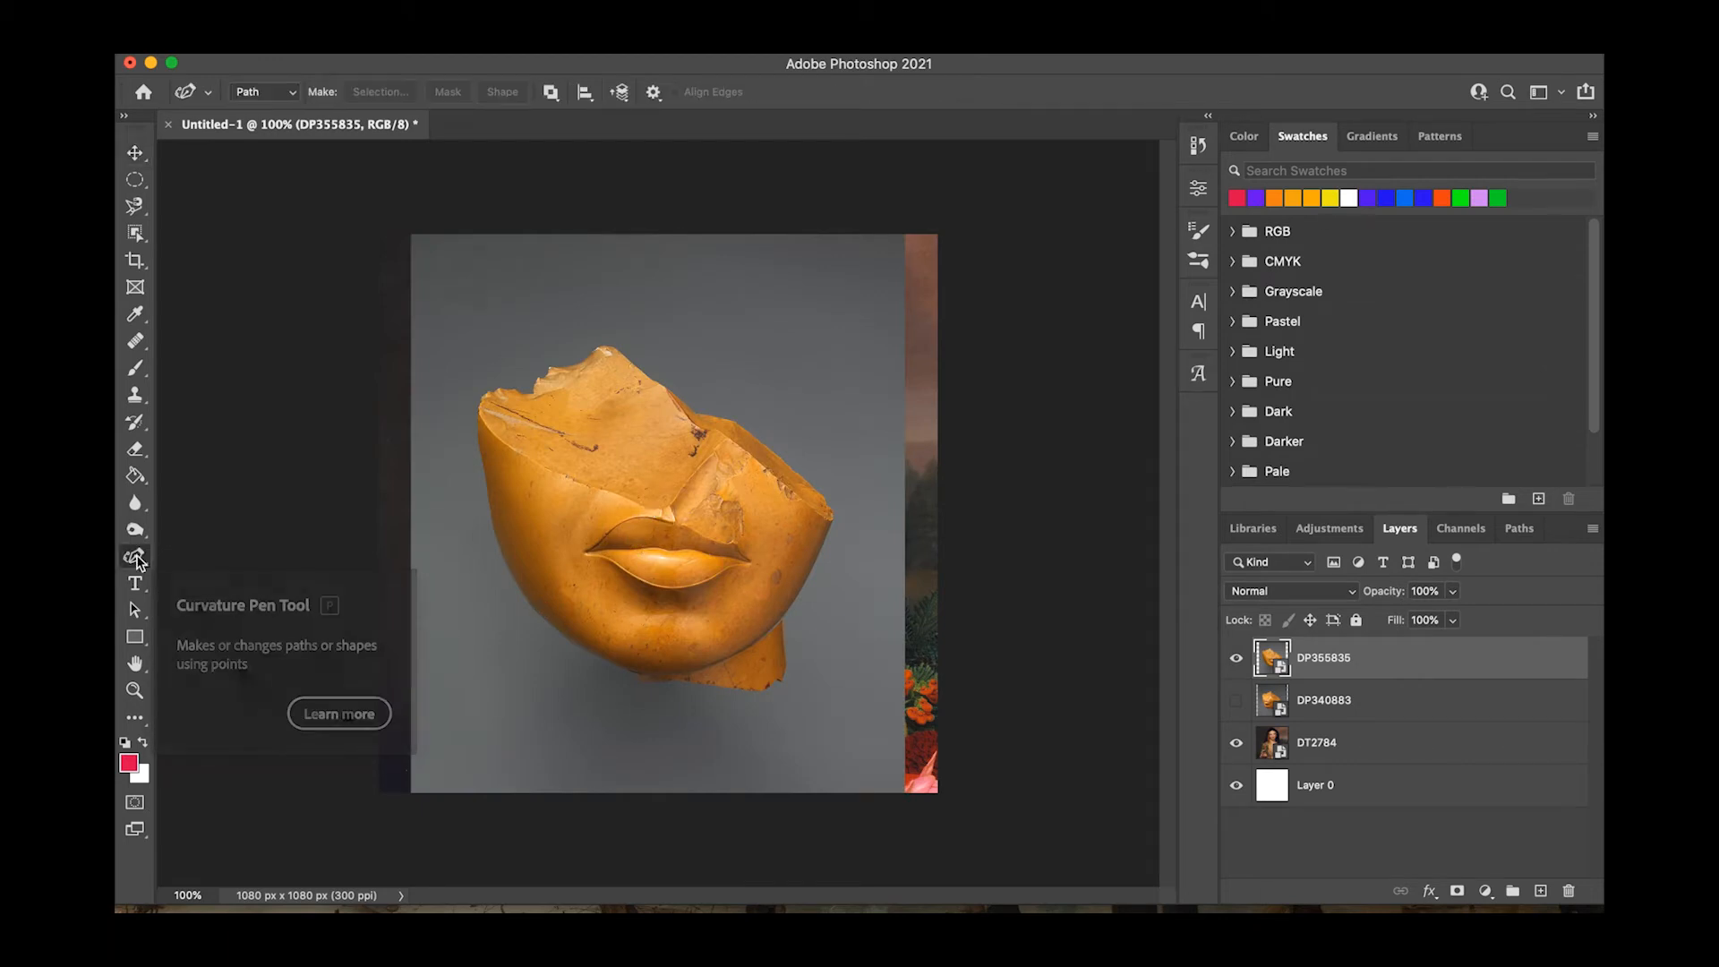
click(640, 683)
click(675, 683)
click(729, 689)
click(764, 691)
click(788, 664)
click(782, 618)
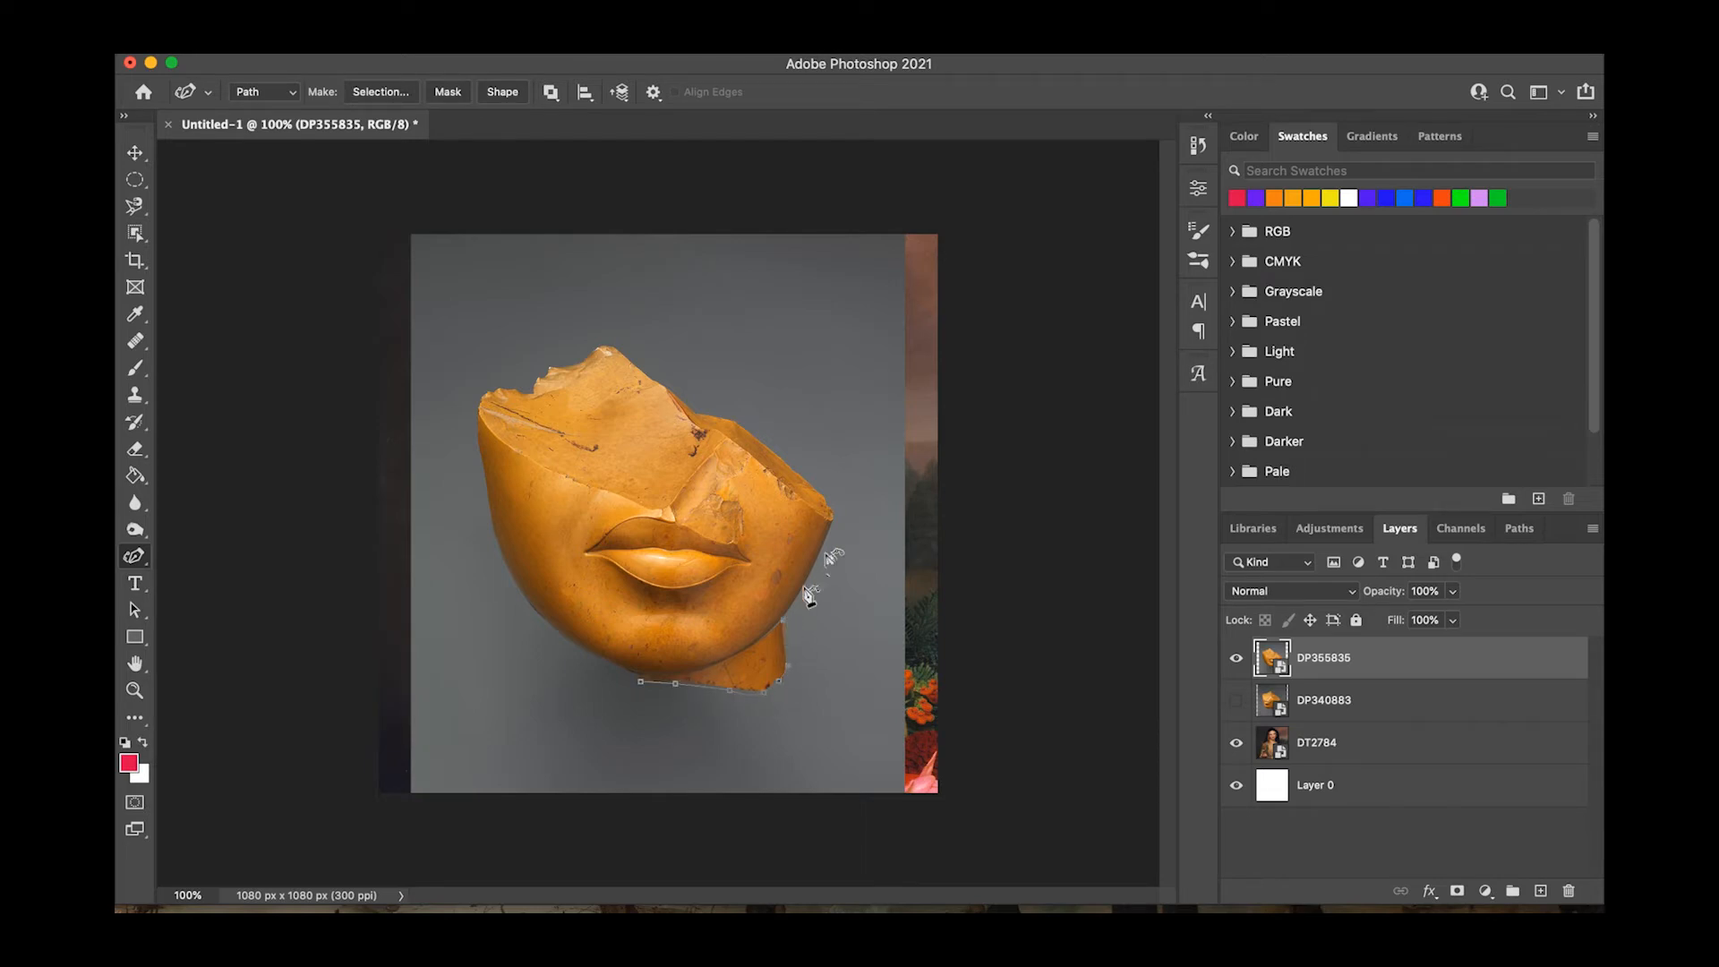
click(822, 498)
click(665, 384)
click(644, 374)
click(507, 388)
click(490, 389)
click(484, 459)
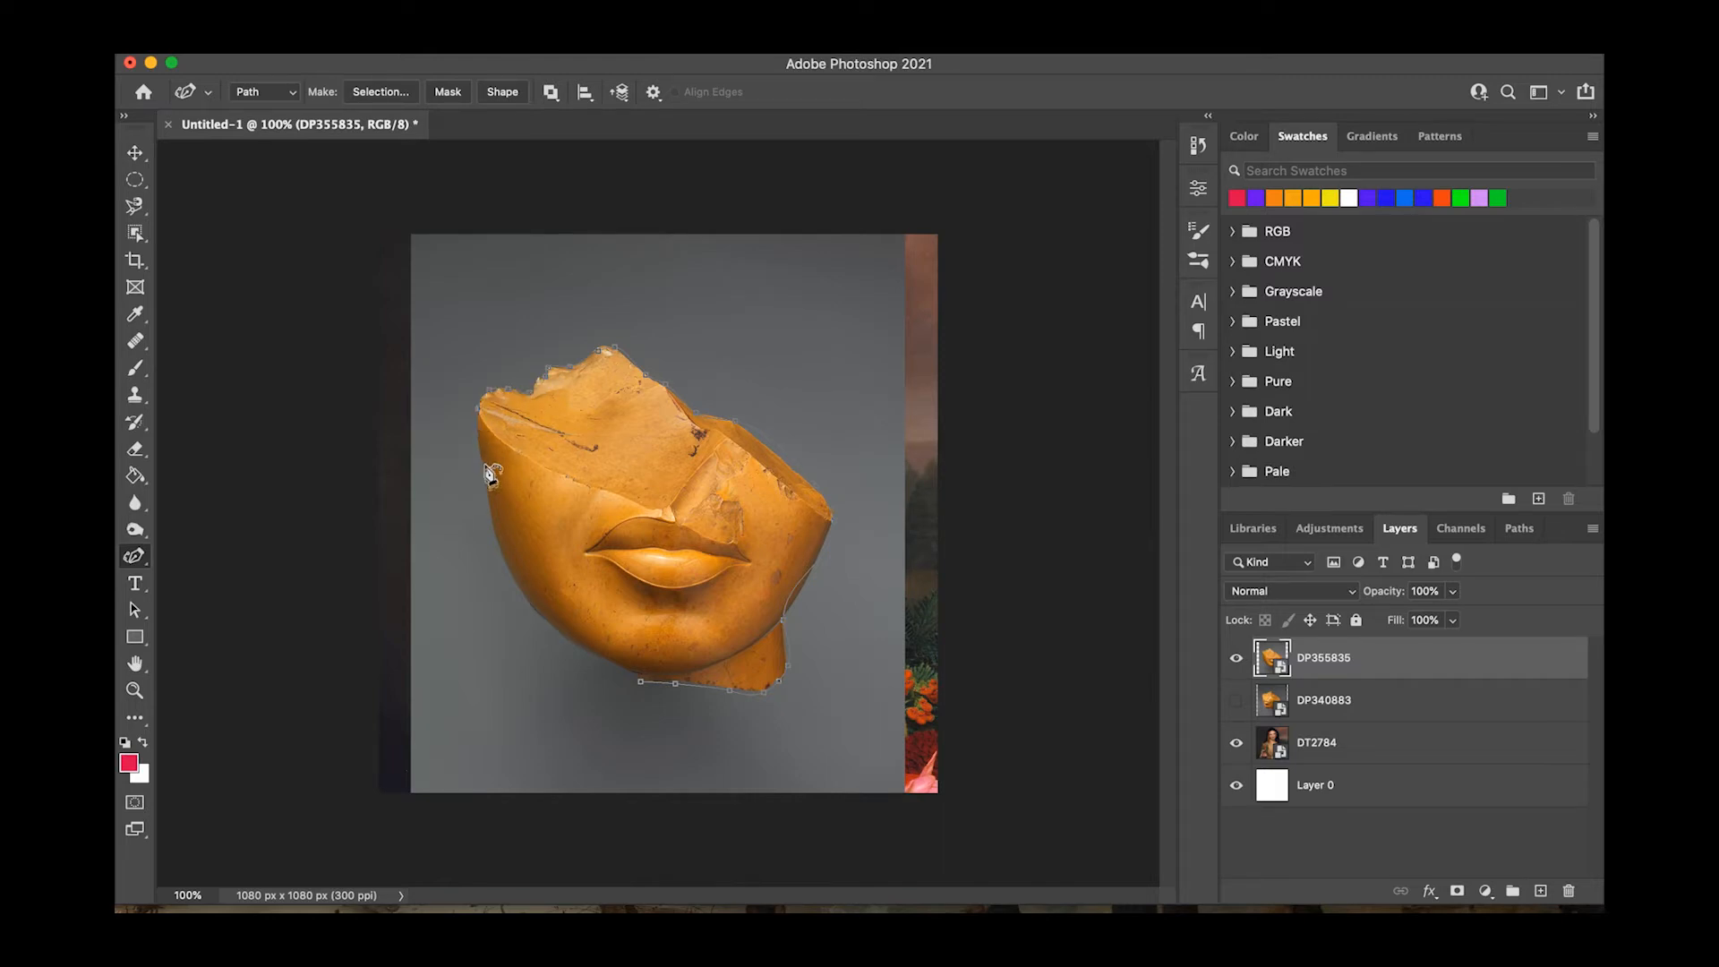
click(492, 523)
click(585, 648)
click(630, 670)
click(447, 91)
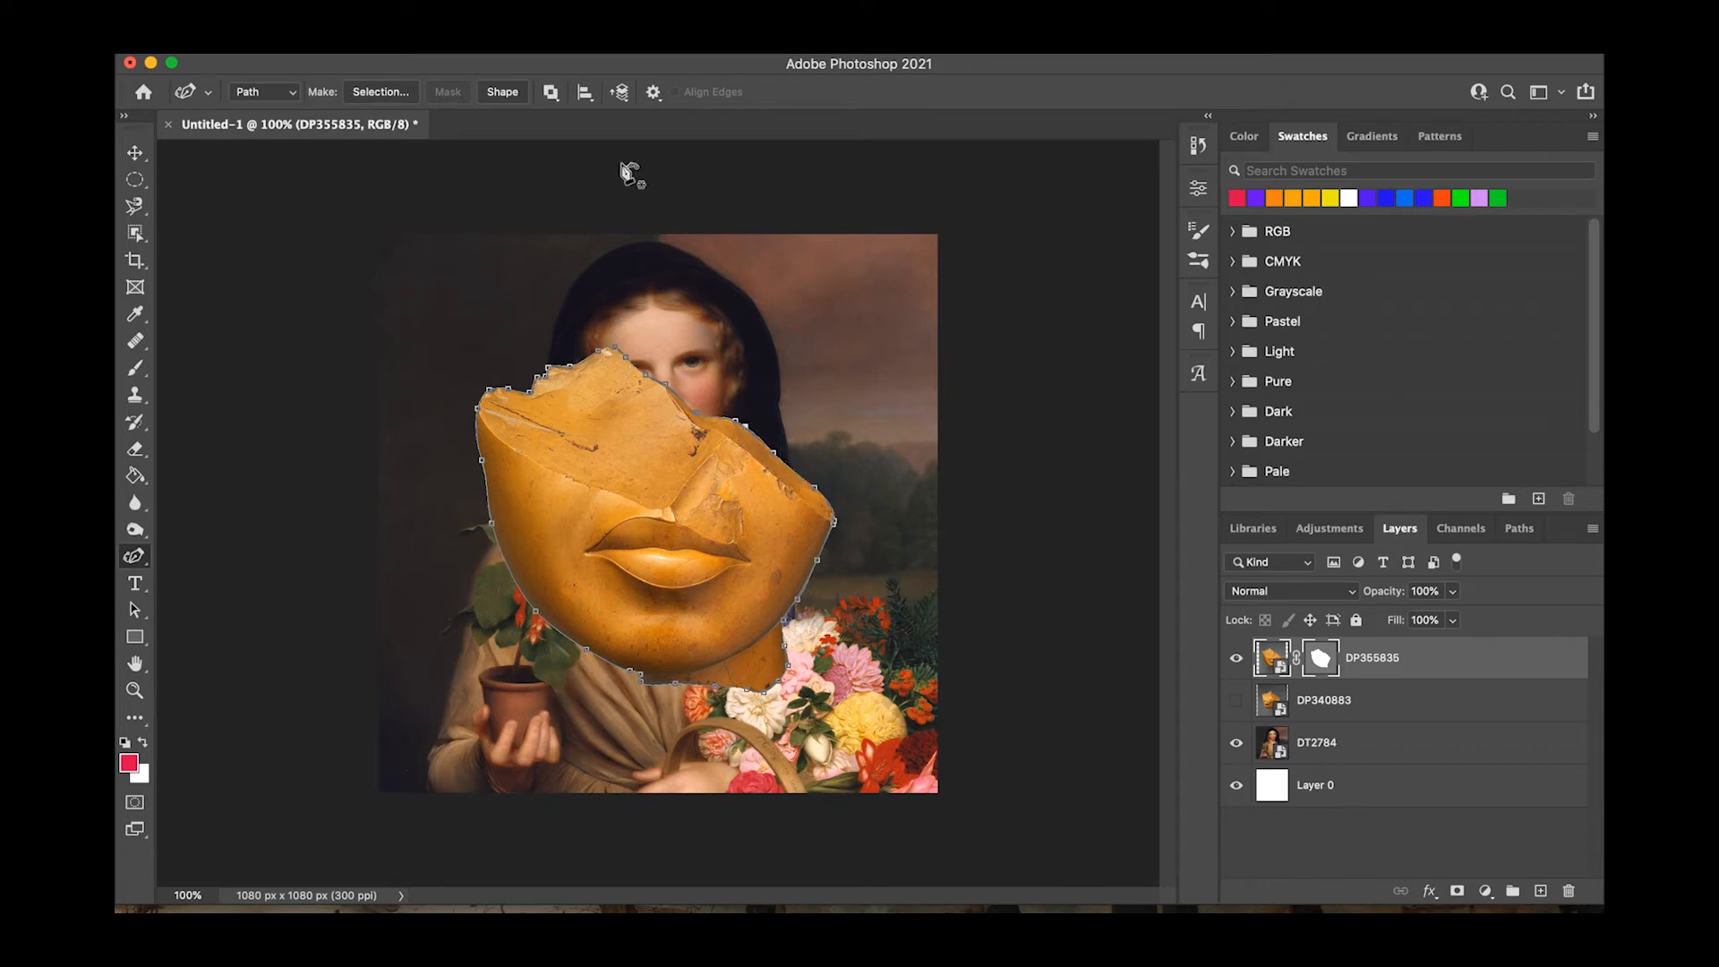
Scale the golden fragment to about 31% and position it over the woman's nose, mouth and chin.
key(v)
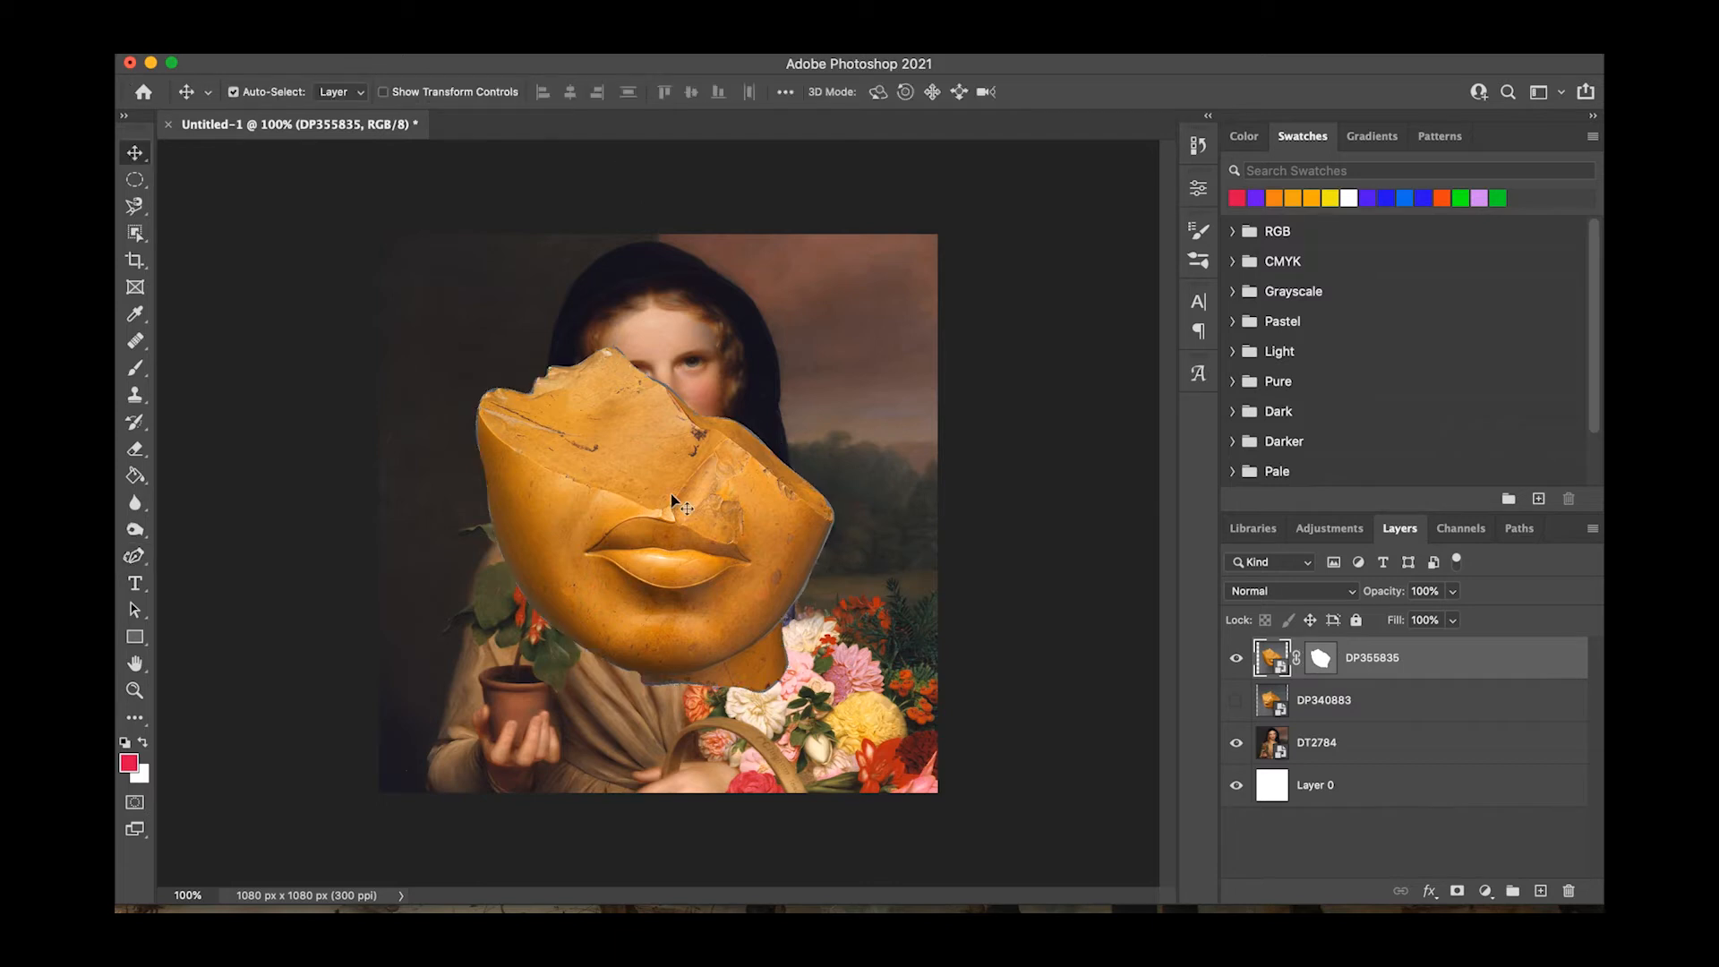
drag(670, 492, 686, 525)
key(super+t)
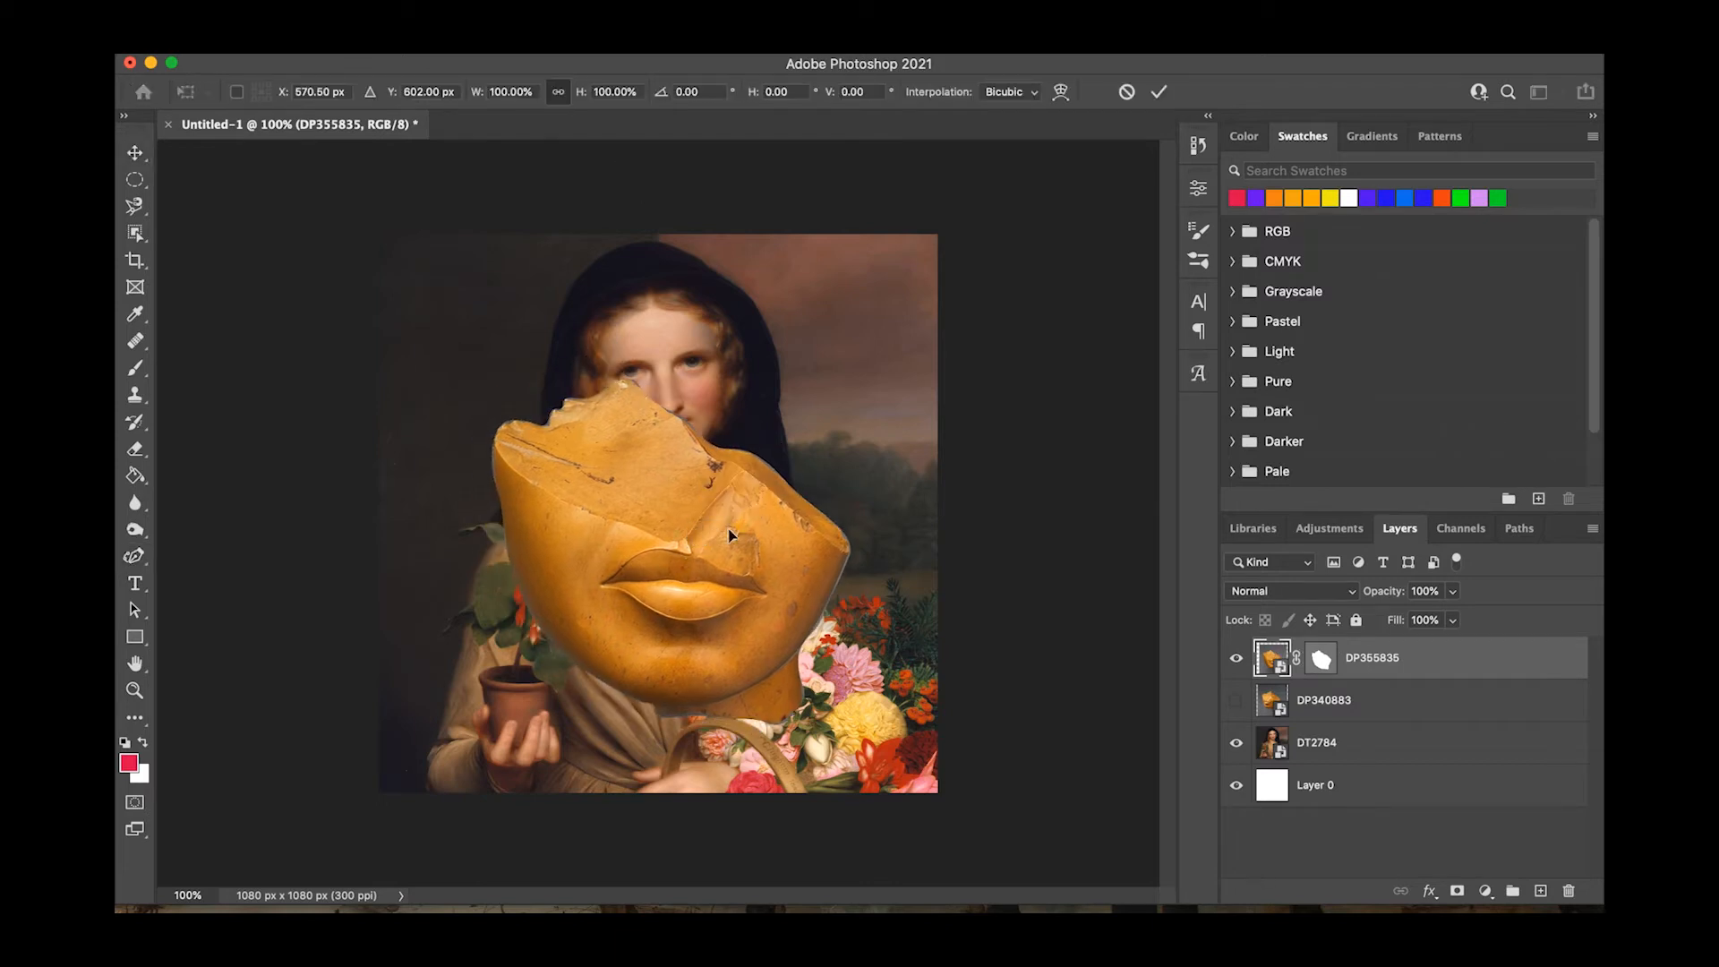
drag(922, 261, 663, 562)
drag(600, 678, 736, 471)
drag(788, 360, 727, 445)
drag(672, 531, 691, 437)
drag(744, 332, 747, 332)
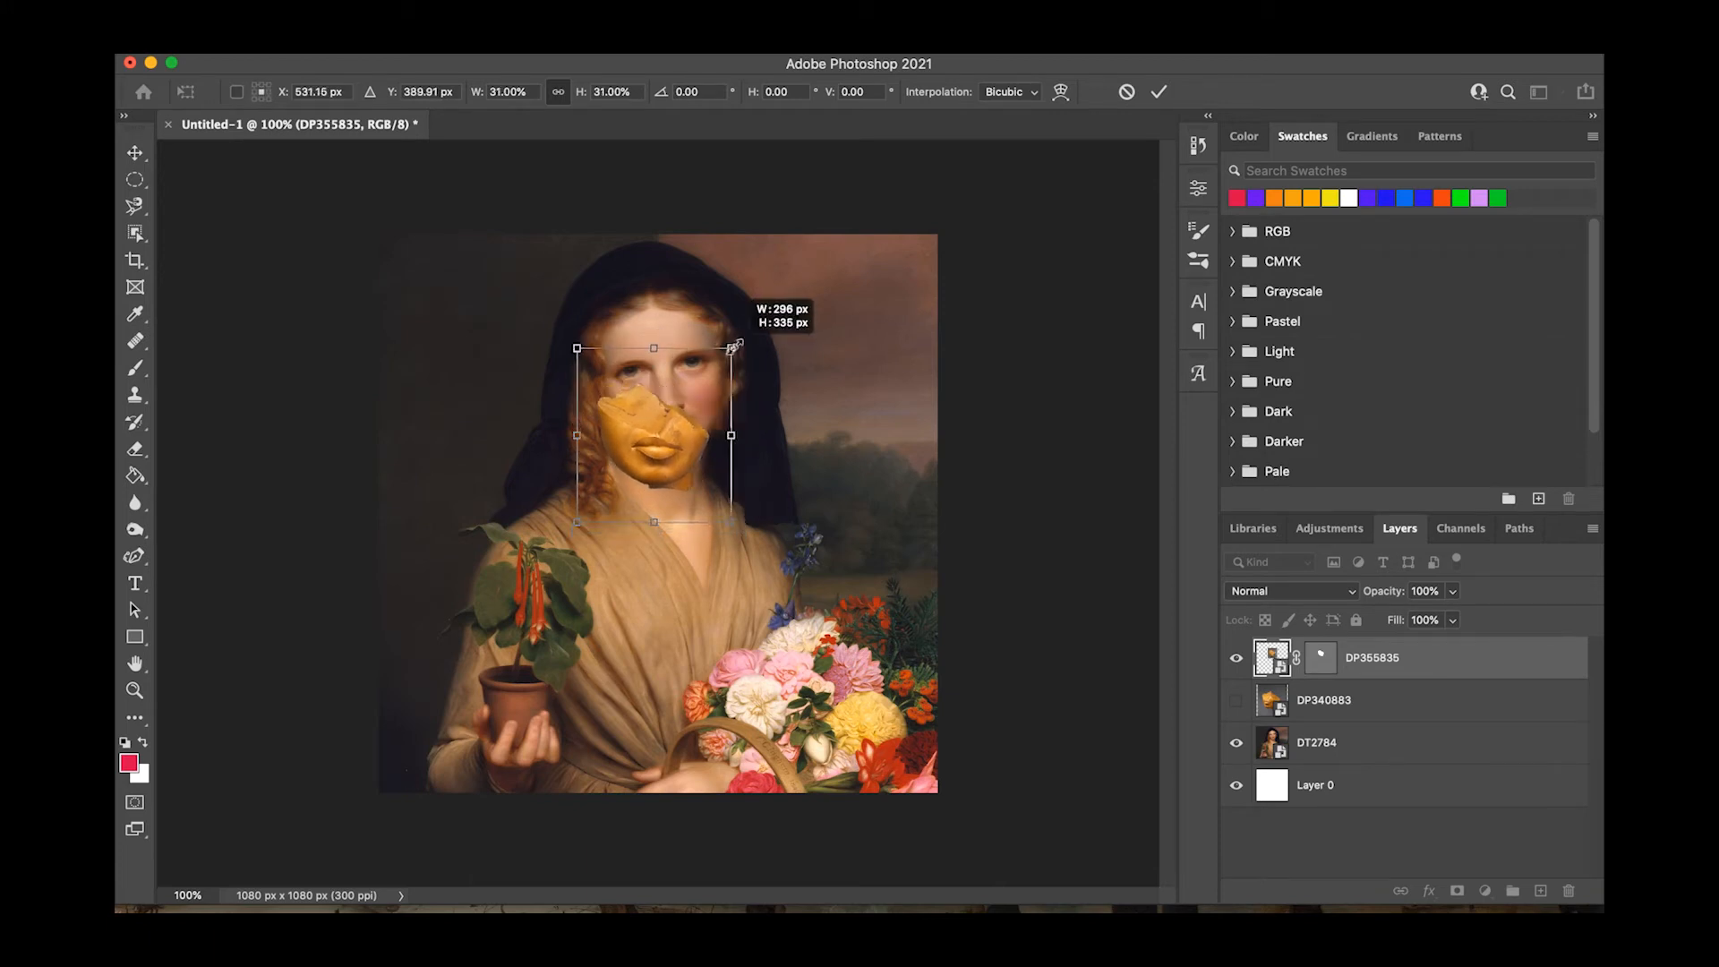
drag(660, 487, 668, 466)
mouse_move(781, 524)
mouse_down()
mouse_move(789, 501)
mouse_move(761, 528)
mouse_up()
key(Return)
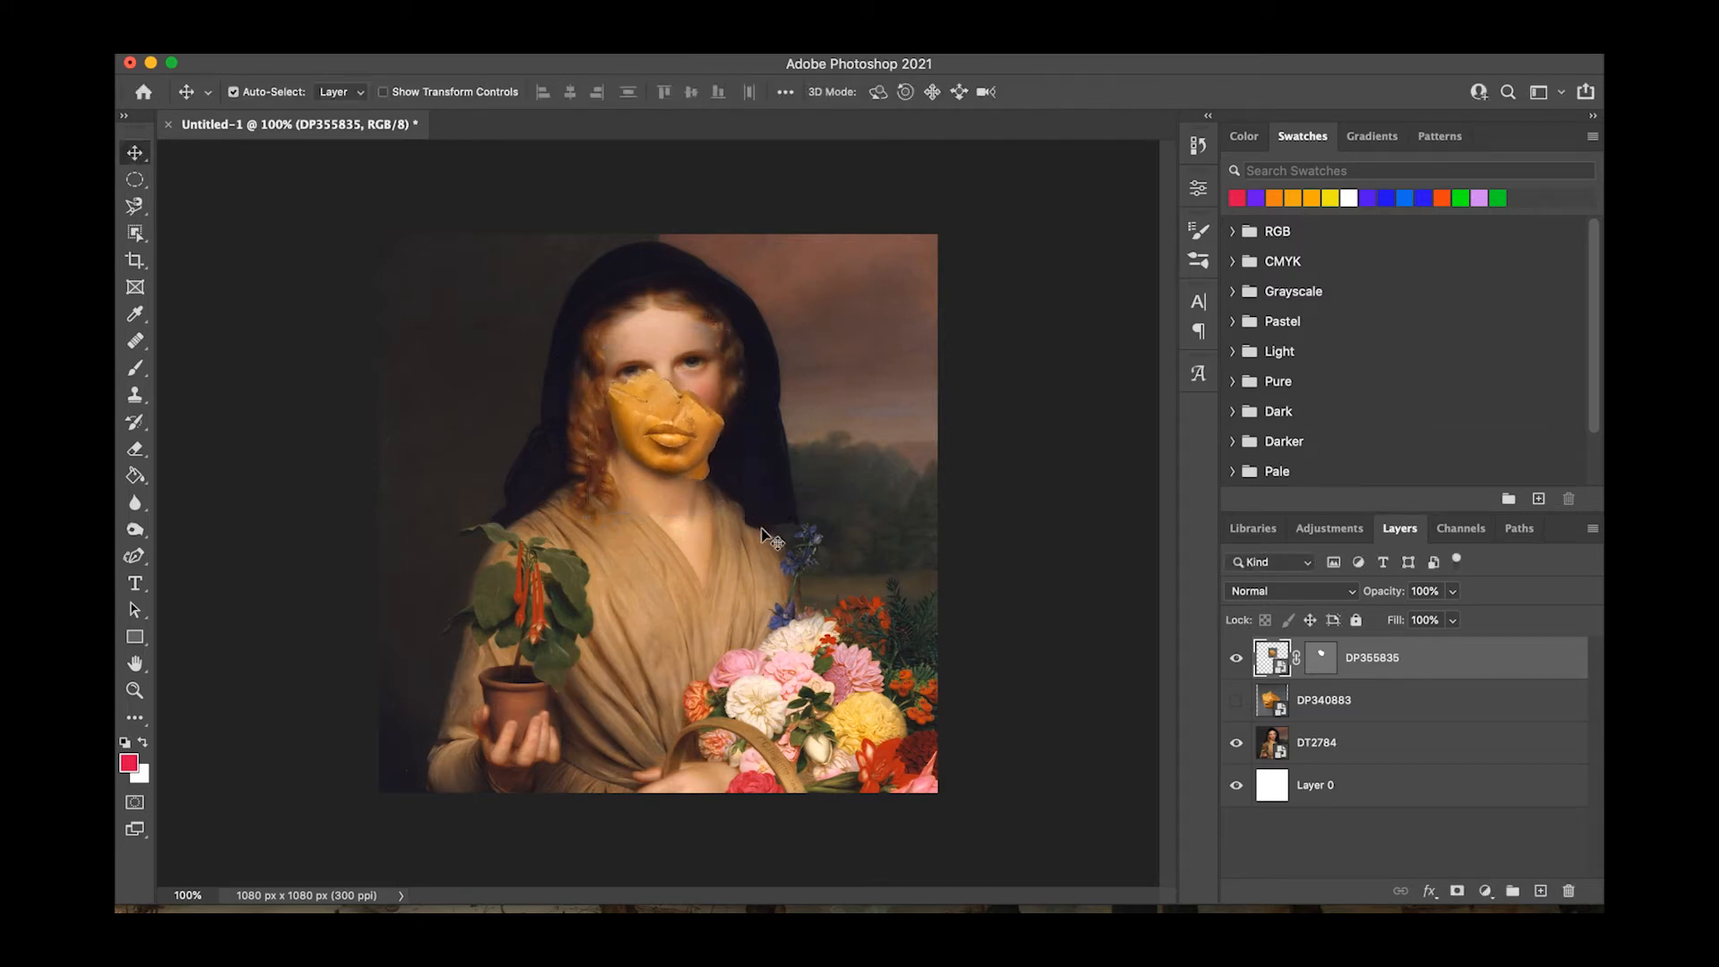
Switch to the regular Pen tool and duplicate the DP355835 layer as DP355835 copy in Untitled-1.
scroll(709, 503, up, 5)
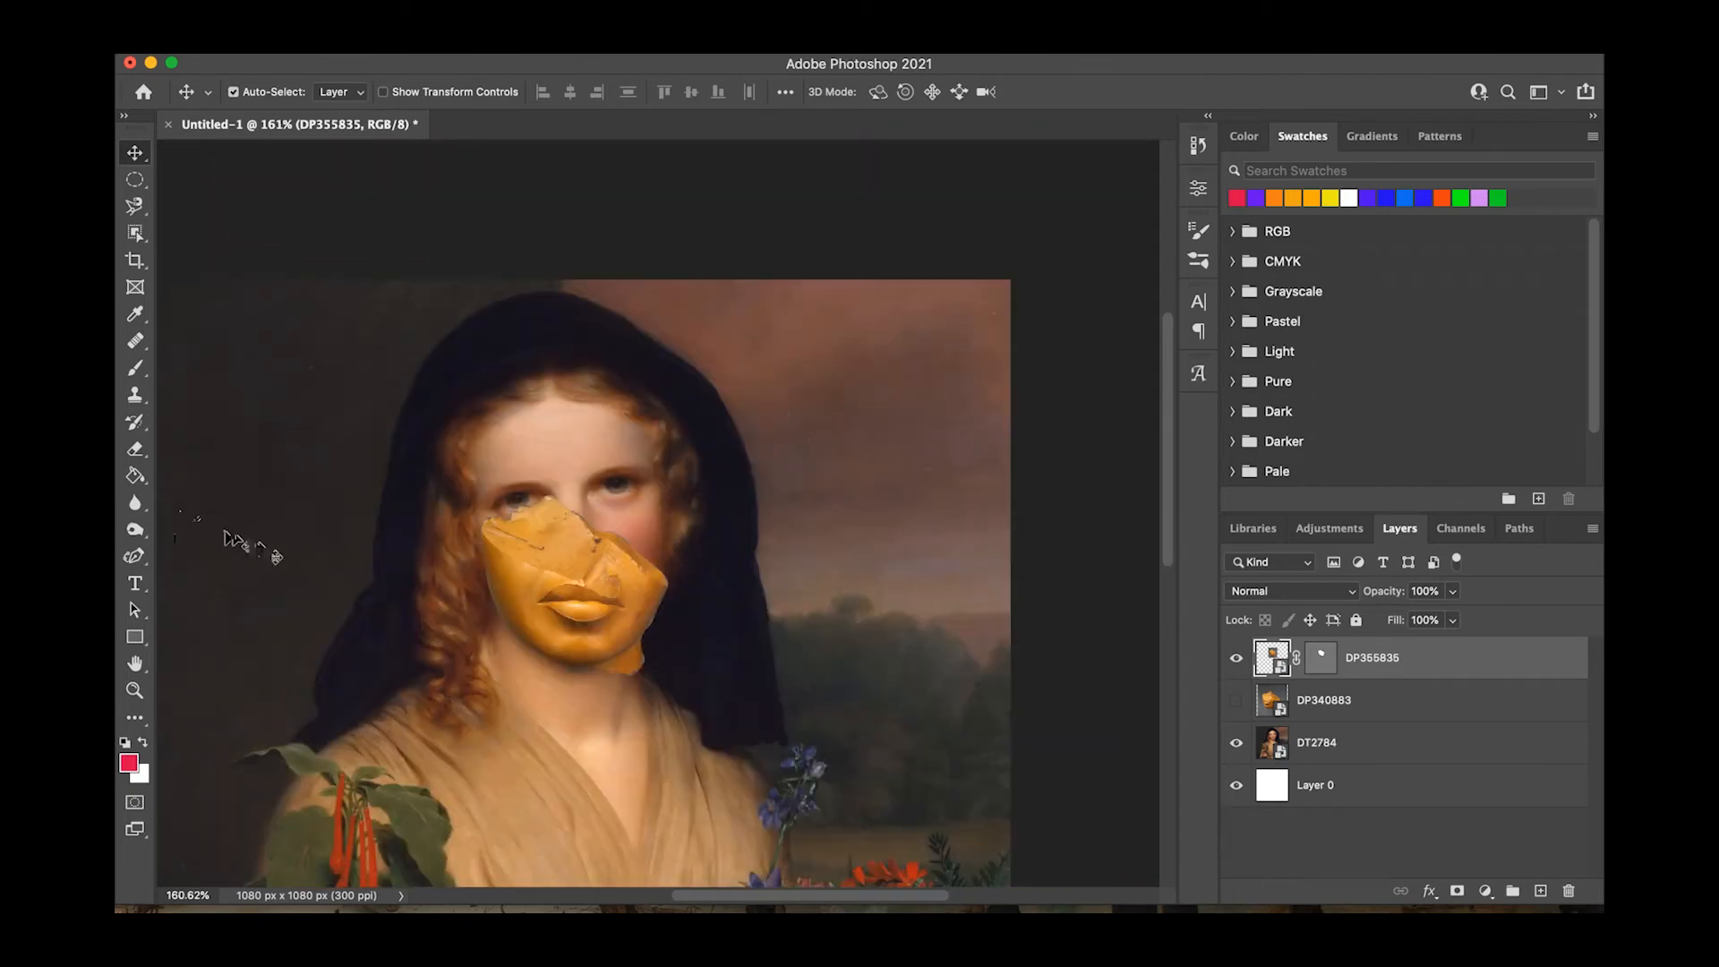
click(133, 558)
right_click(133, 559)
click(219, 553)
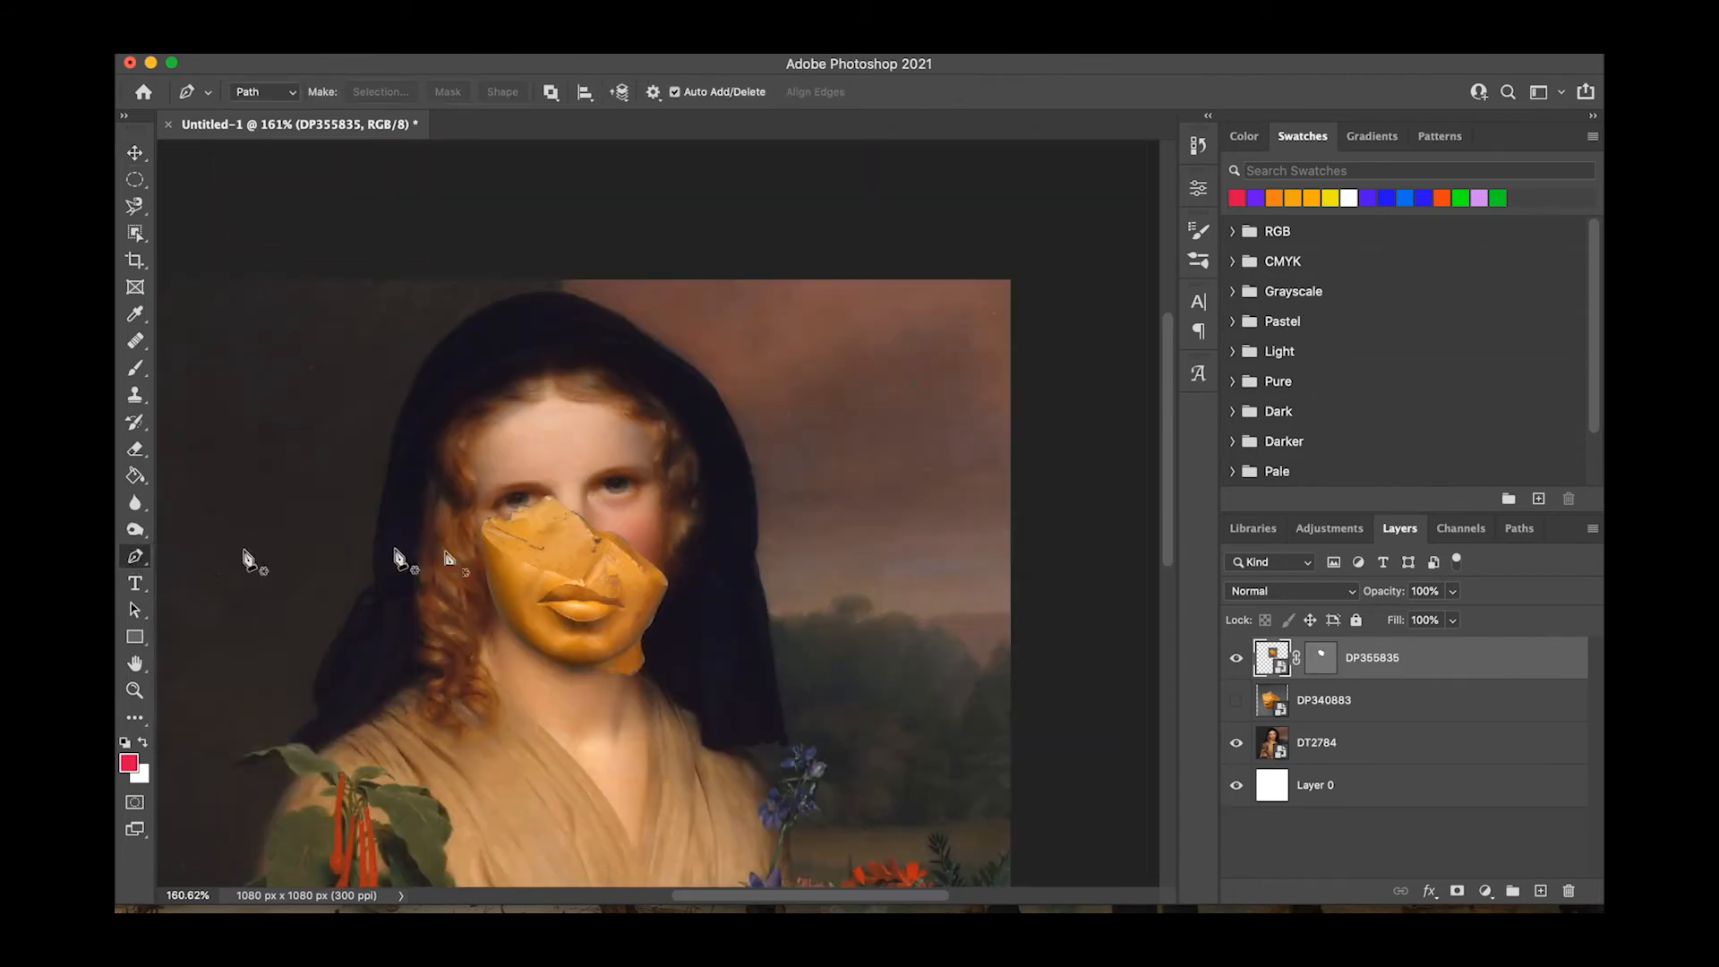
right_click(1402, 659)
click(1368, 692)
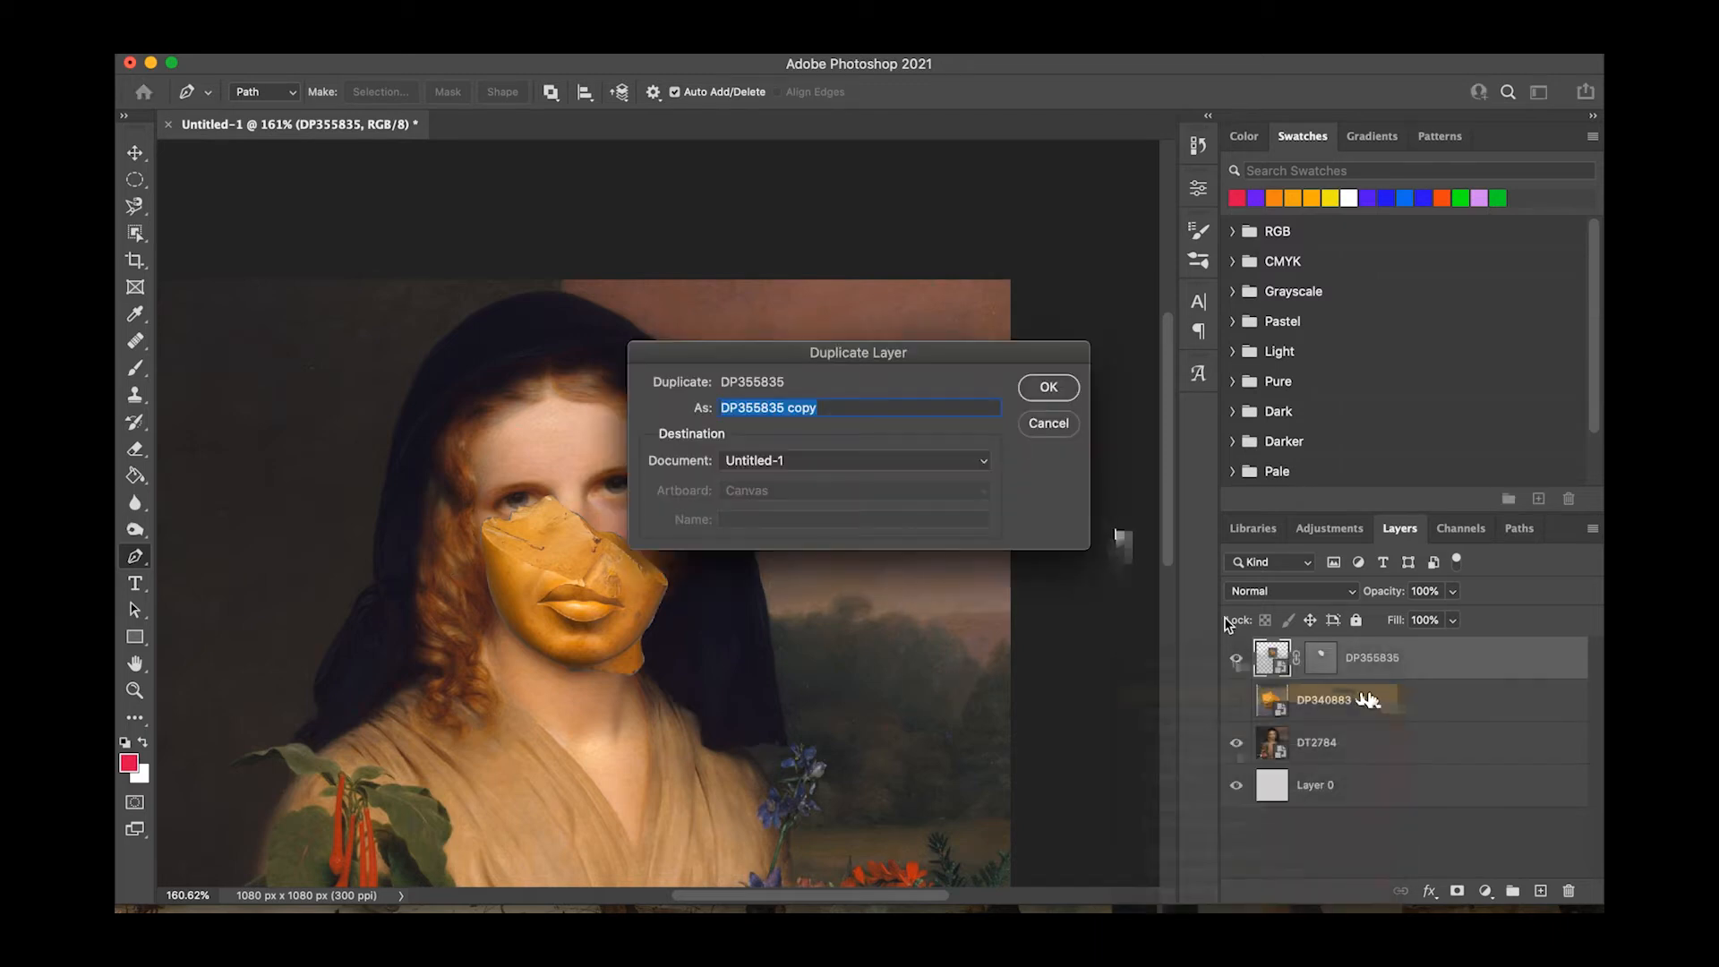
click(1048, 386)
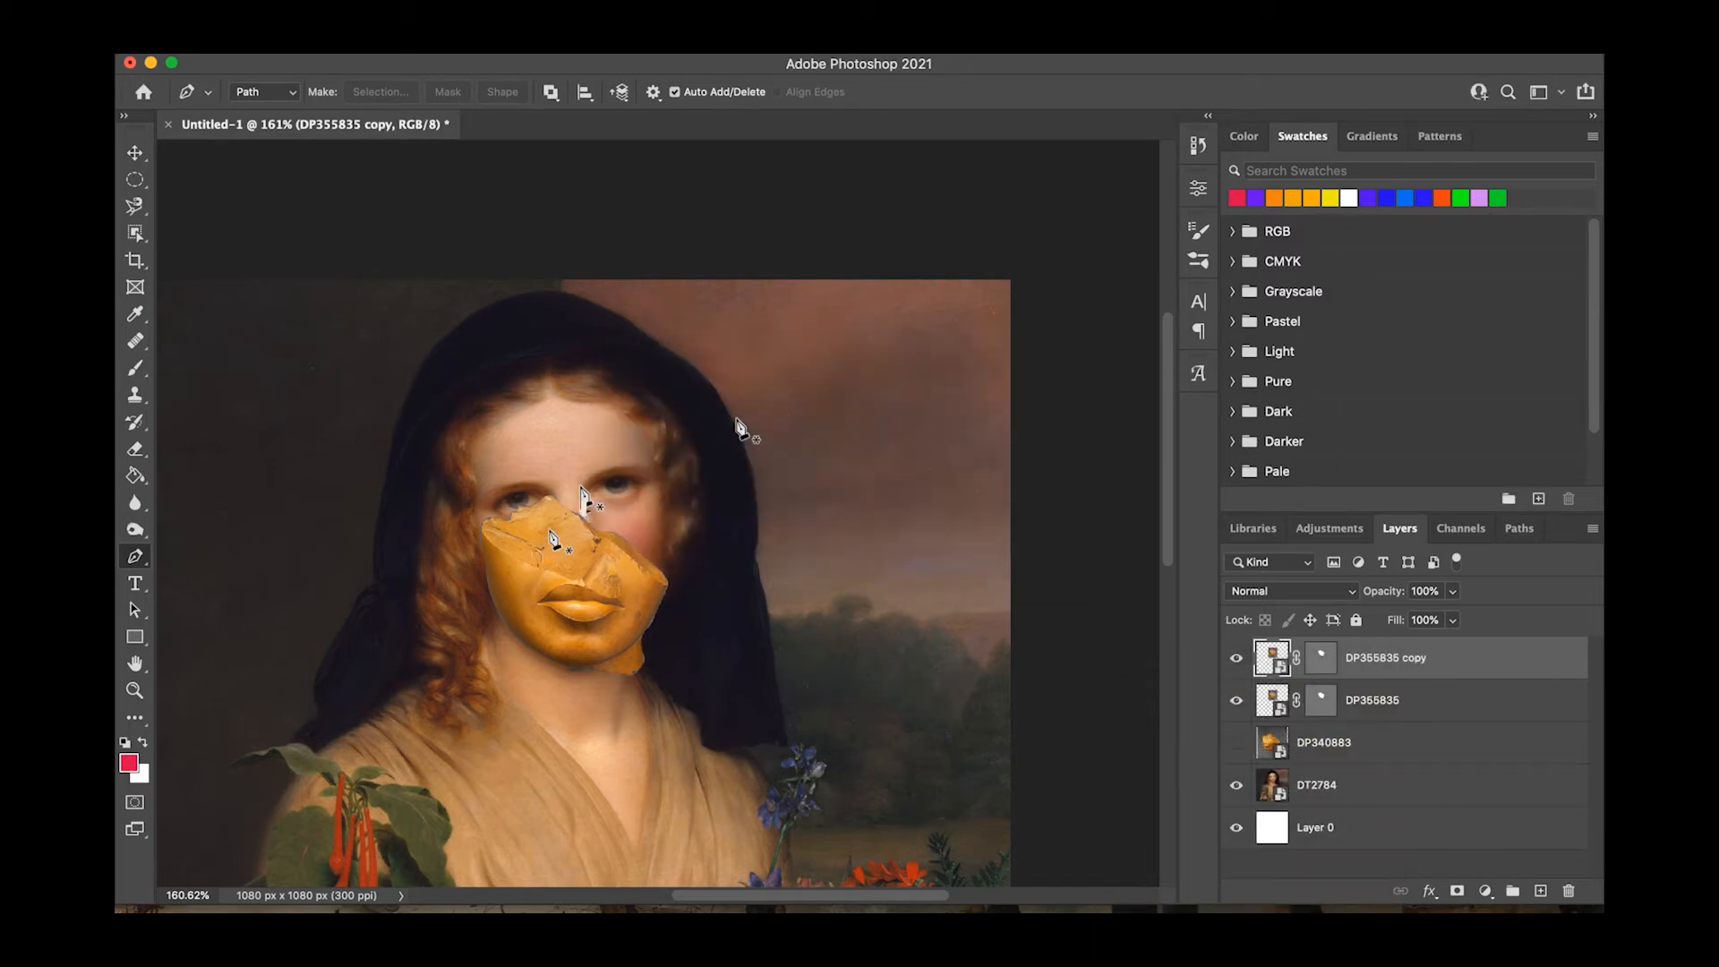
Draw a closed four-point path around the broken upper edge of the golden fragment.
click(488, 578)
click(600, 531)
click(575, 481)
click(463, 513)
click(489, 579)
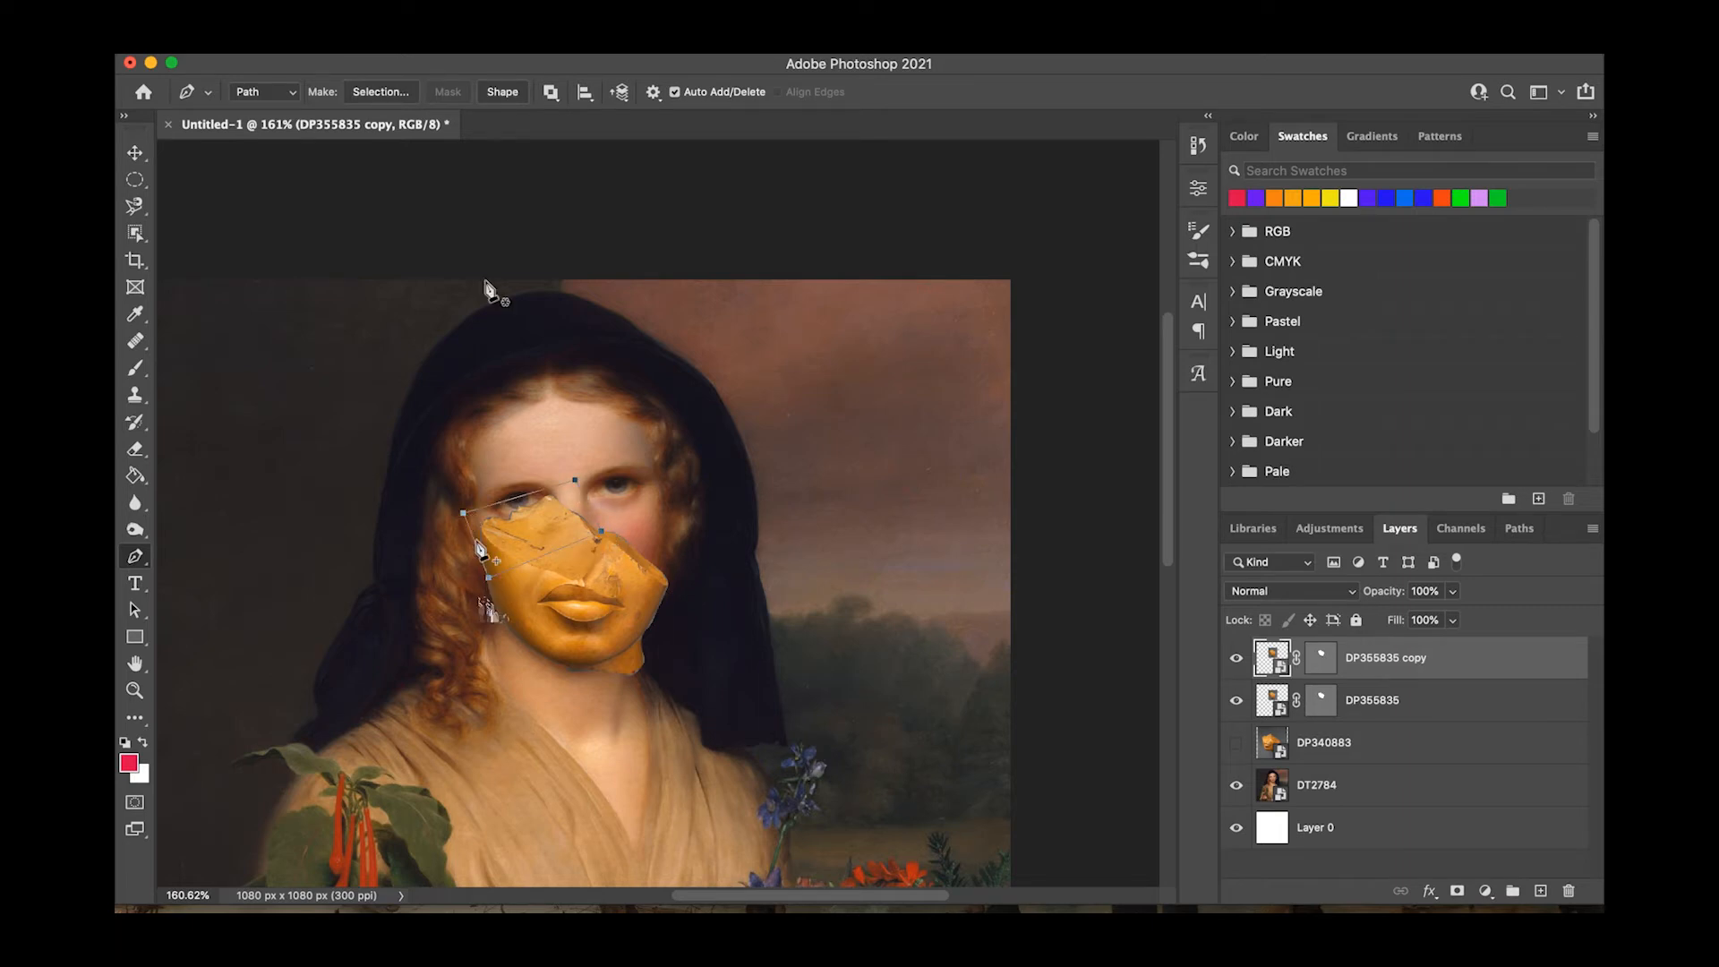
Rasterize the DP355835 copy layer and mask it with the four-point path.
right_click(1417, 666)
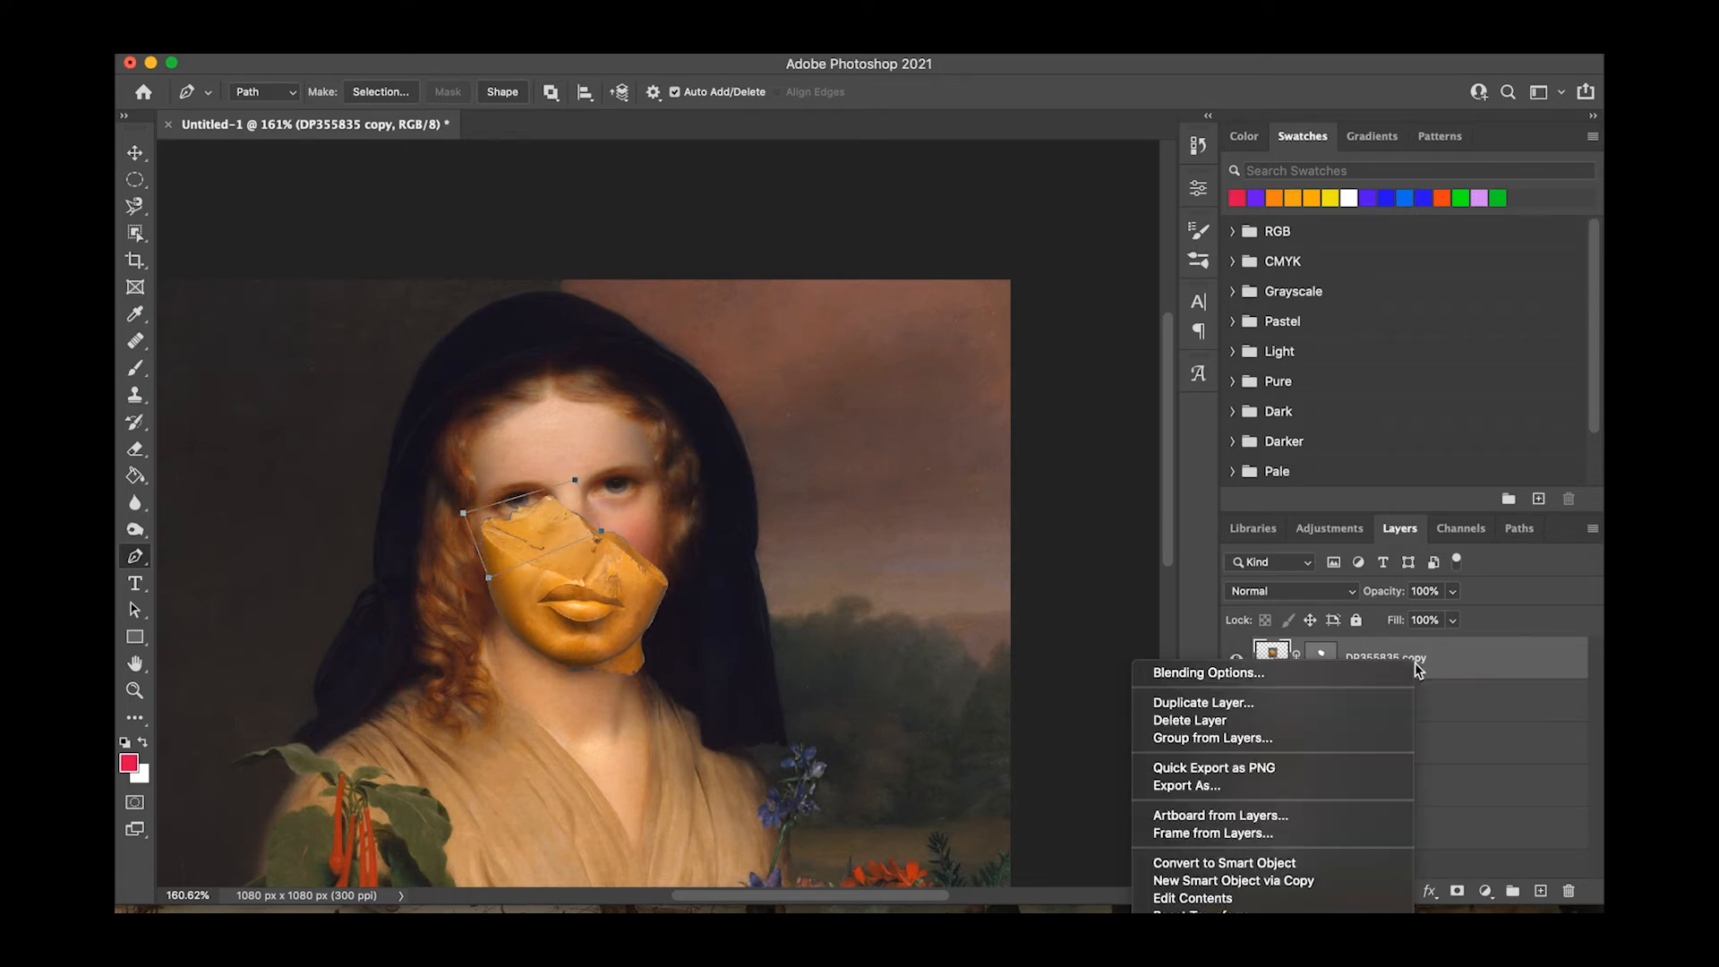
scroll(1323, 846, down, 5)
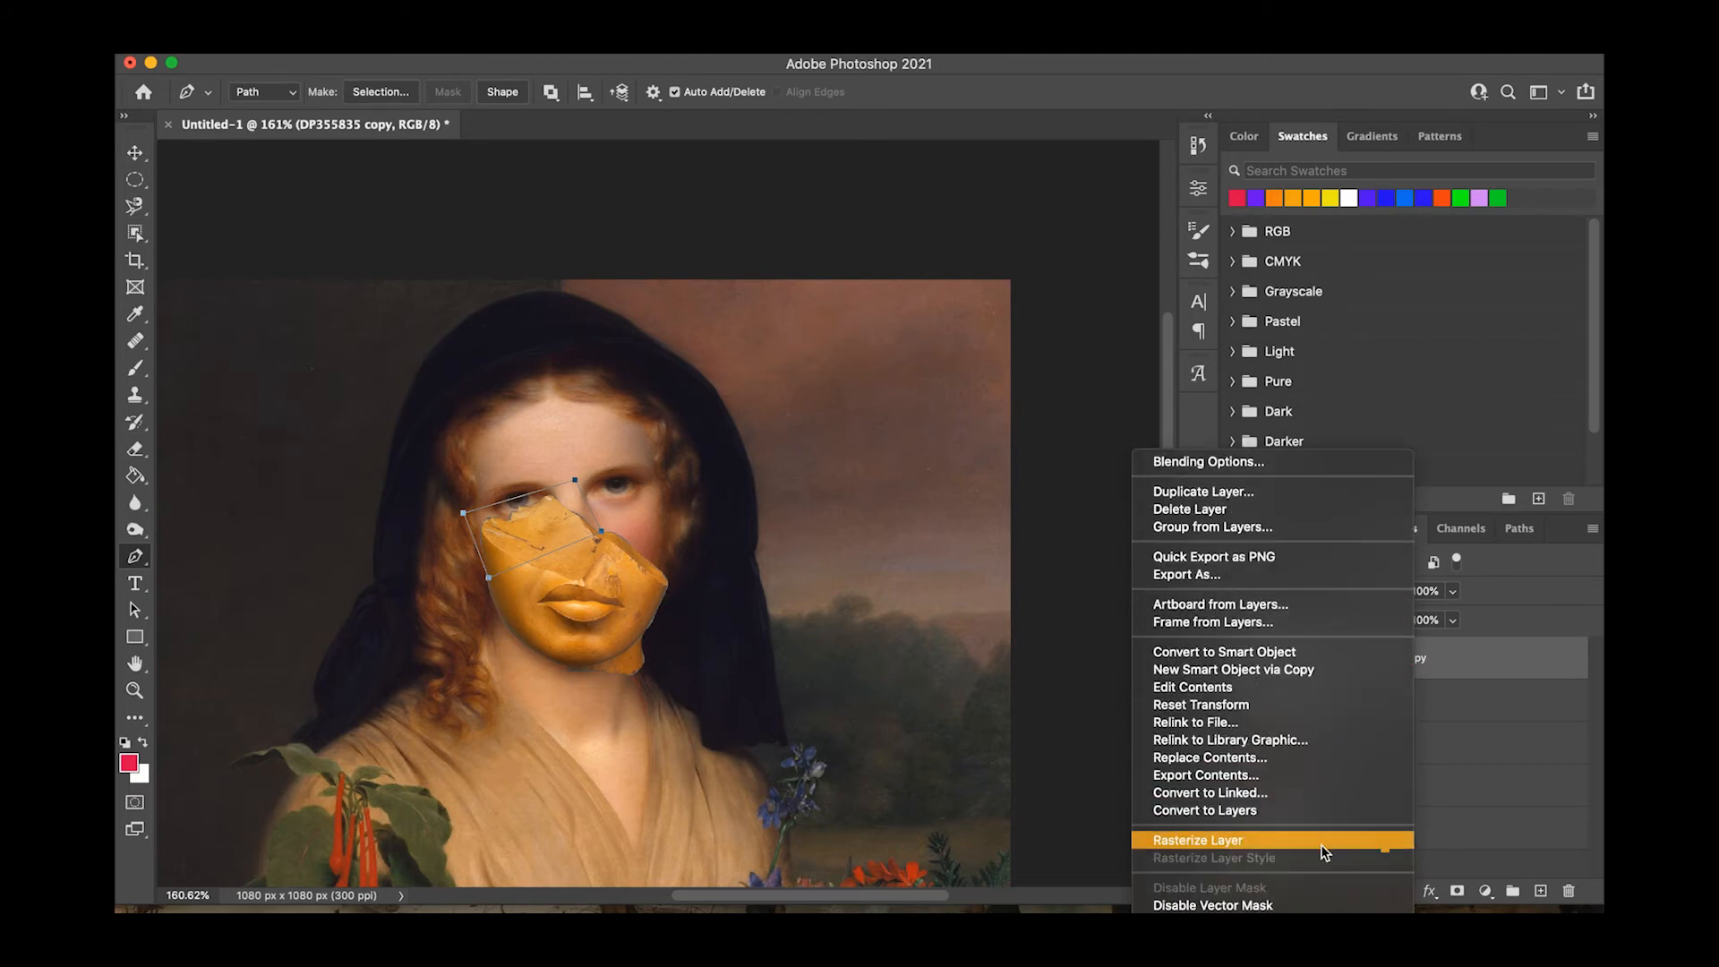
click(1324, 846)
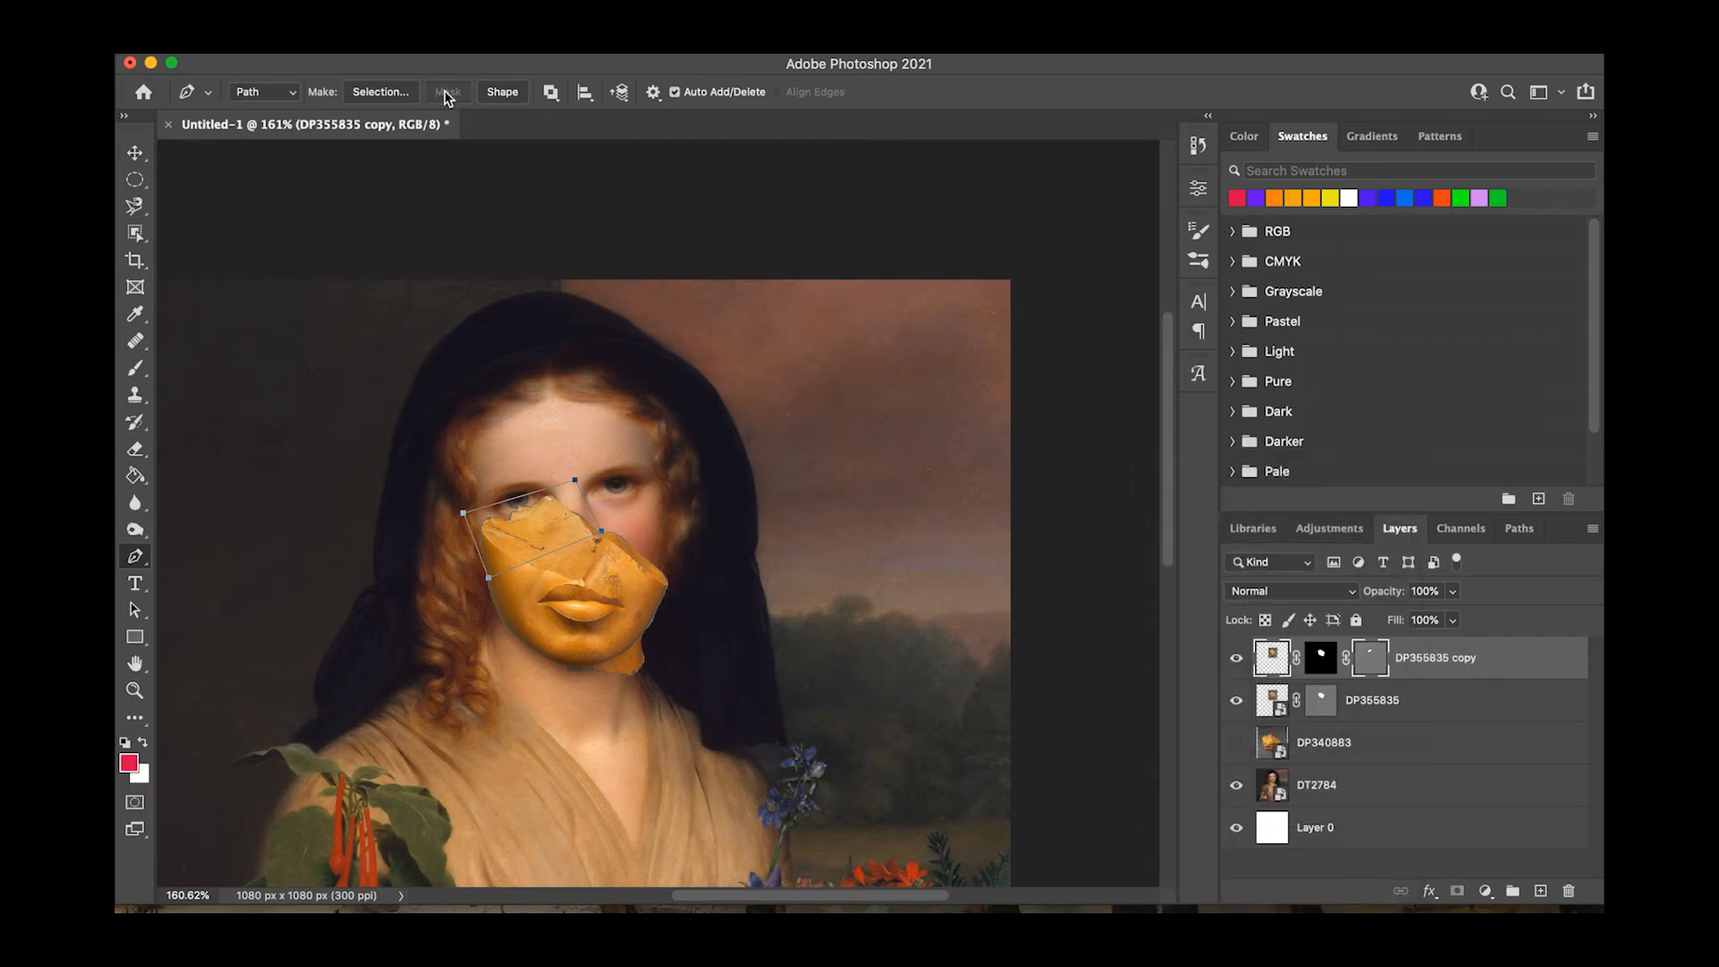
Move the cut-out golden piece onto the upper left of the woman's hood and duplicate it three times.
click(135, 152)
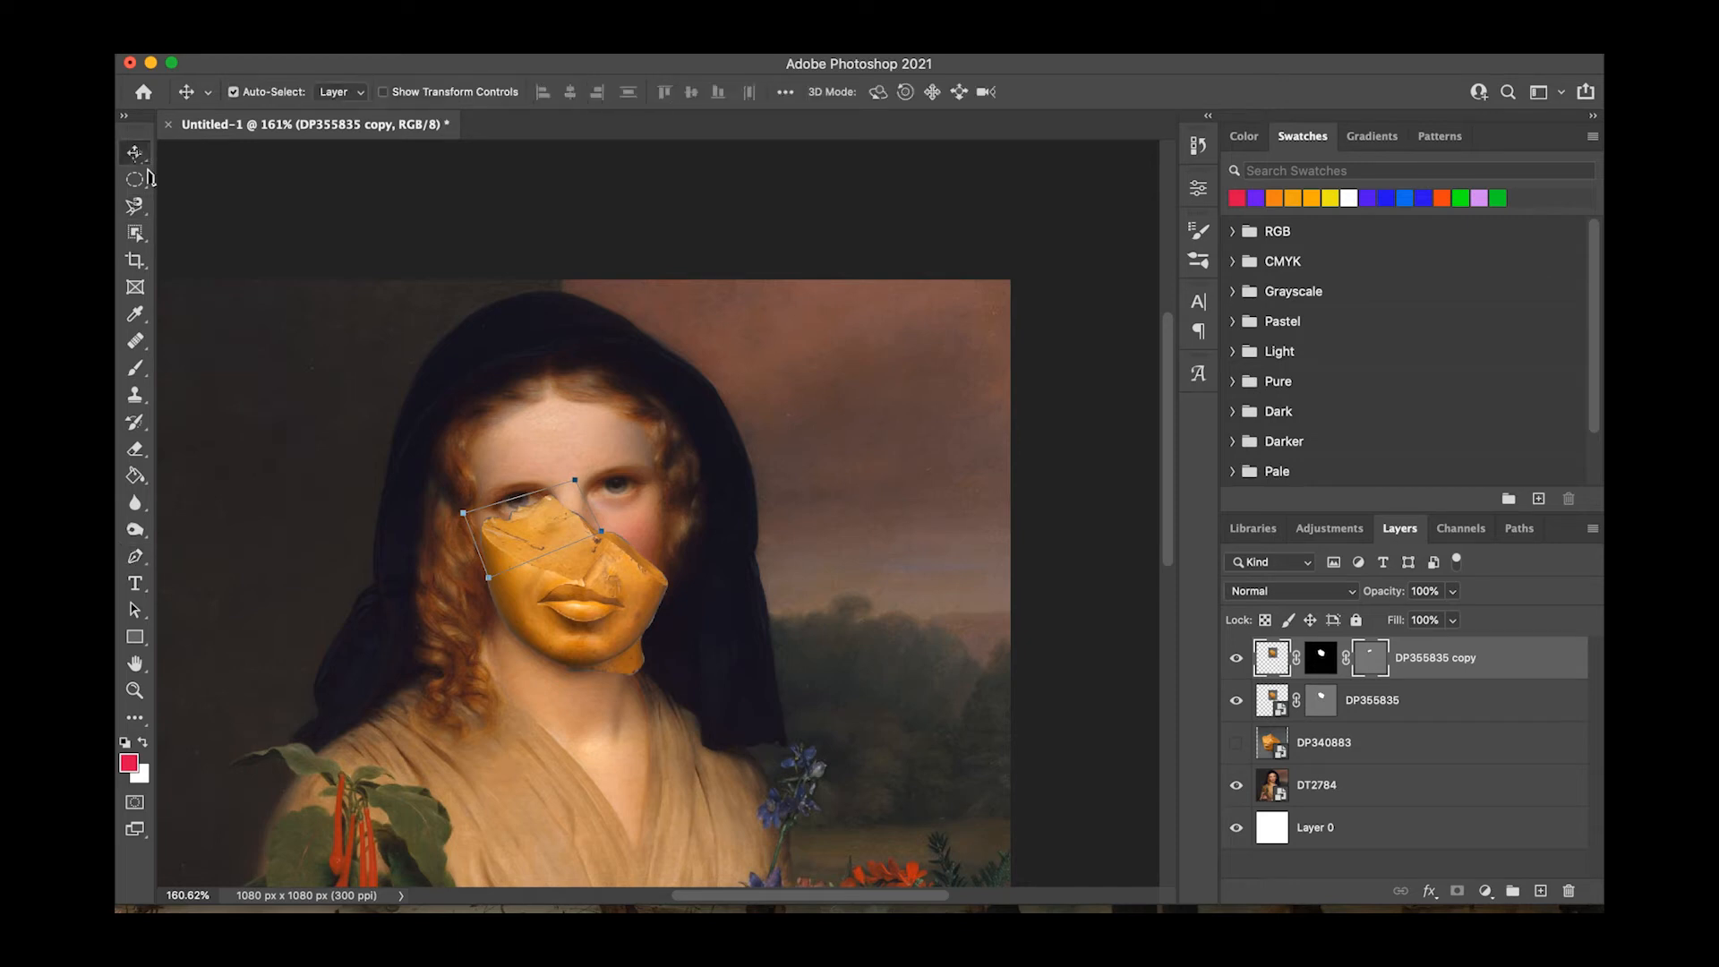
drag(522, 533, 471, 360)
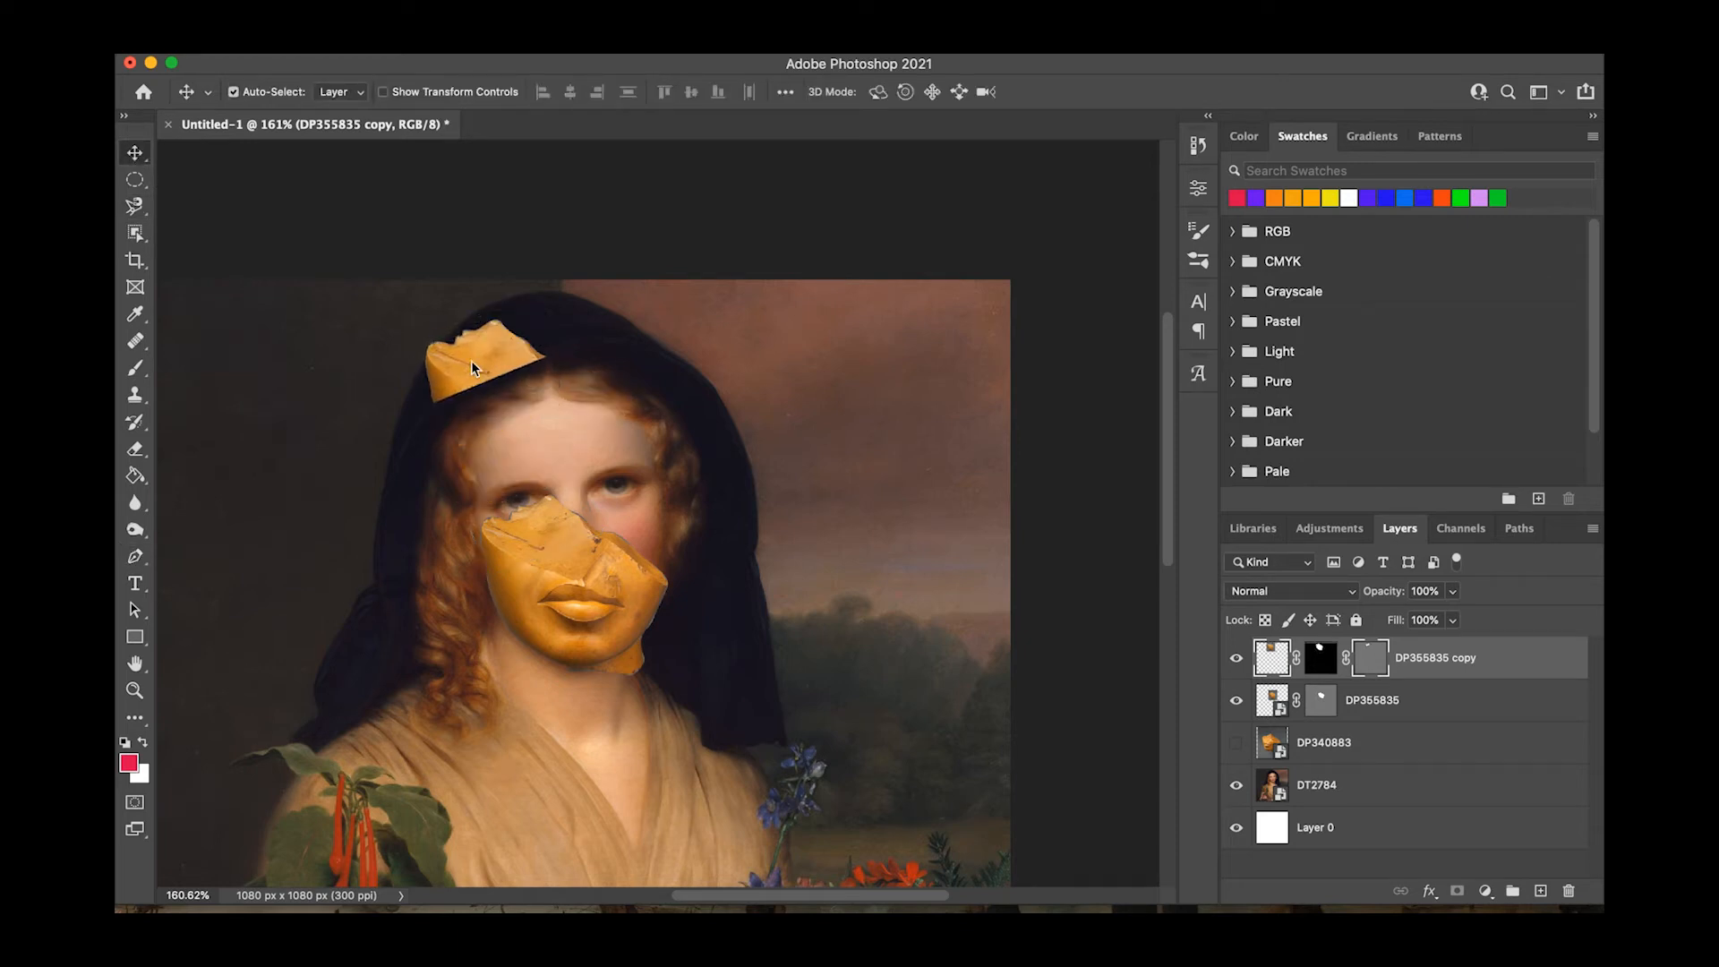
key(super+j)
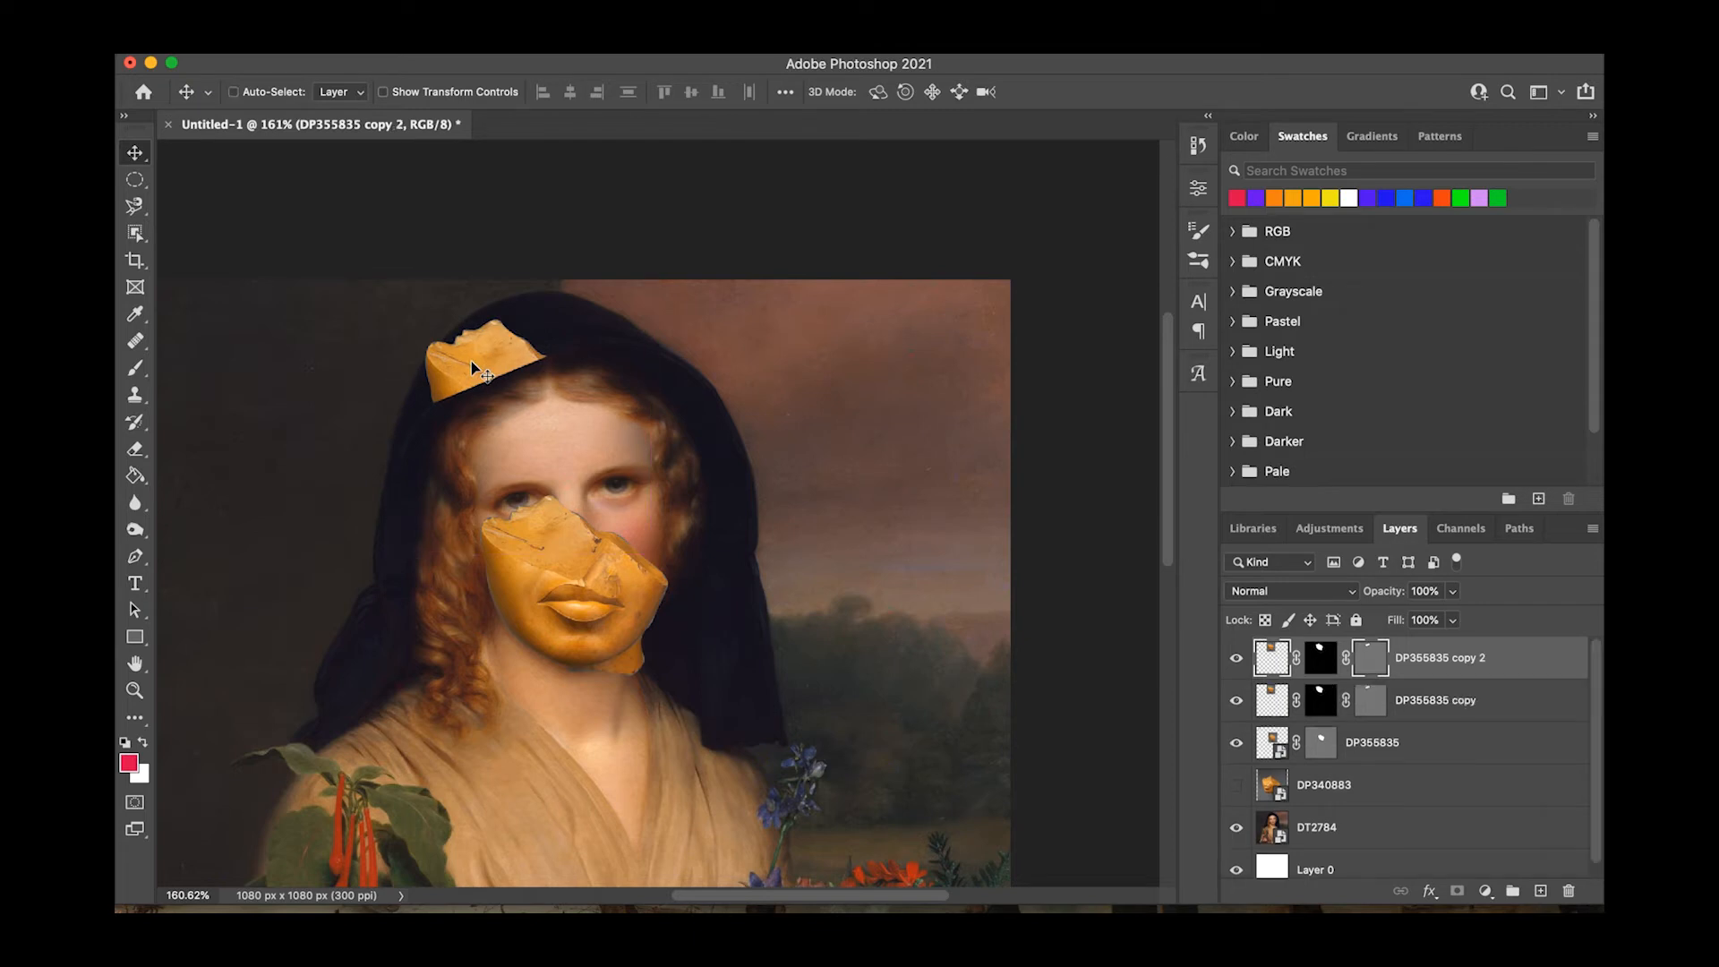
key(super+j)
key(super+j)
Place one golden copy beside the first piece above the forehead and rotate it to follow the hood.
drag(471, 361, 557, 341)
key(super+t)
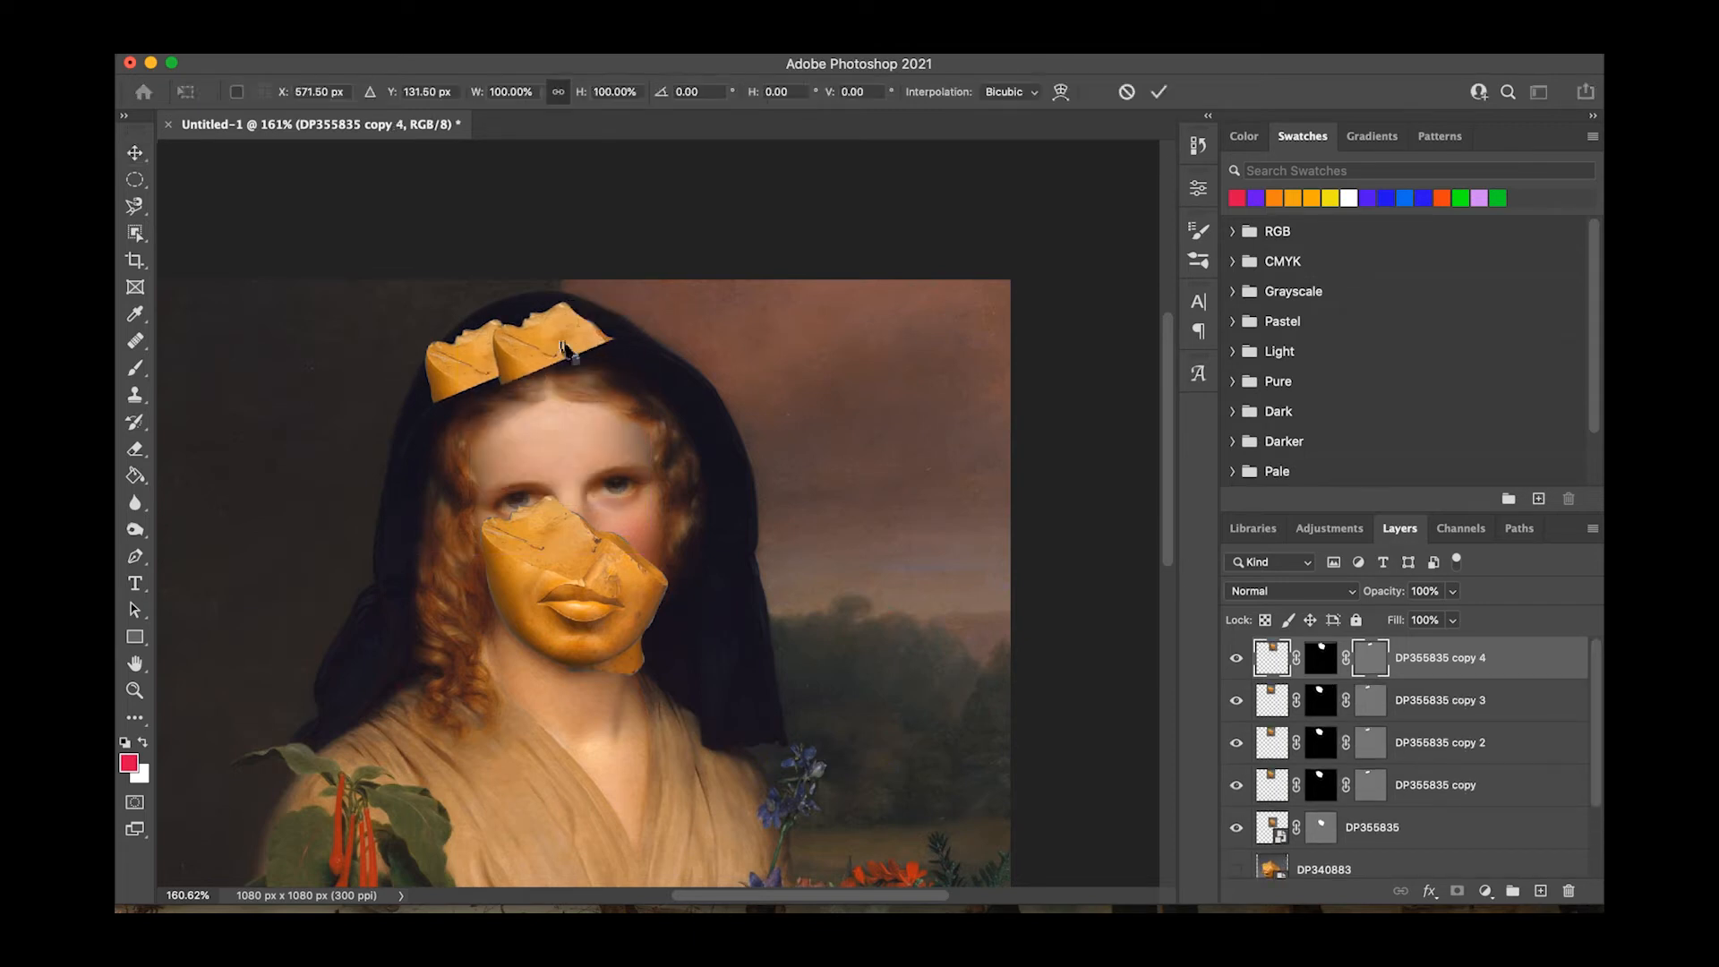
drag(710, 537, 707, 440)
drag(569, 349, 626, 330)
key(Return)
Rotate the DP355835 copy 3 piece about 44° and fit it beside the second crown piece.
key(super+t)
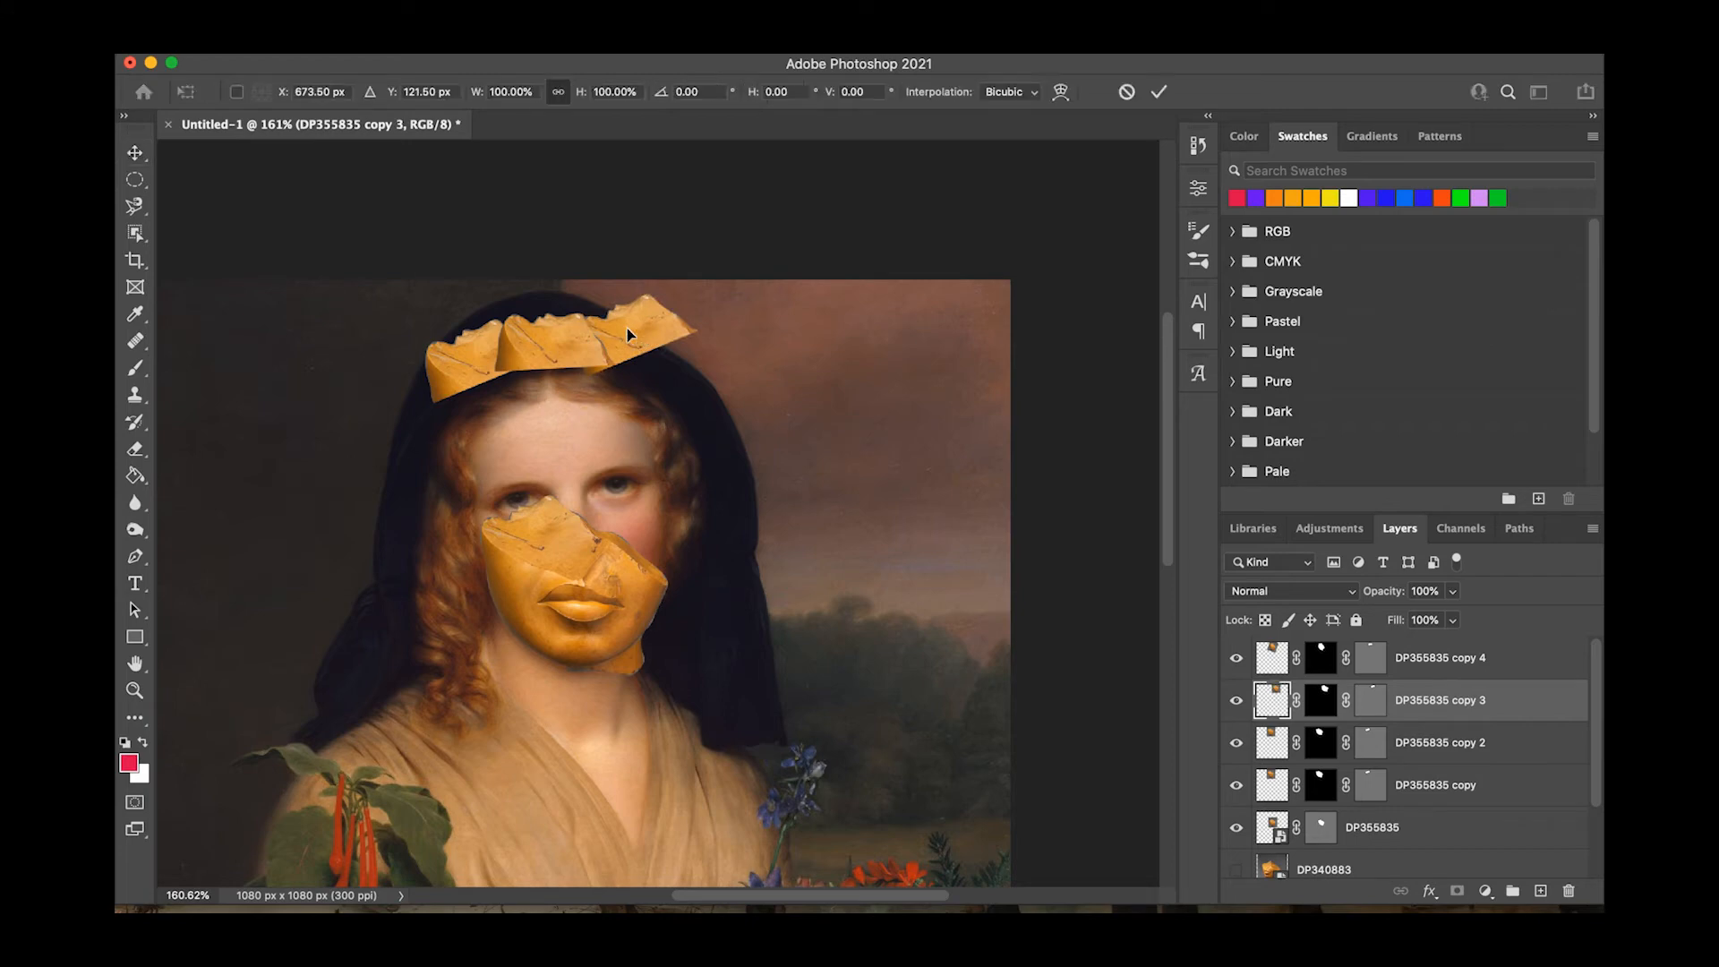
drag(828, 568, 671, 667)
drag(673, 332, 639, 375)
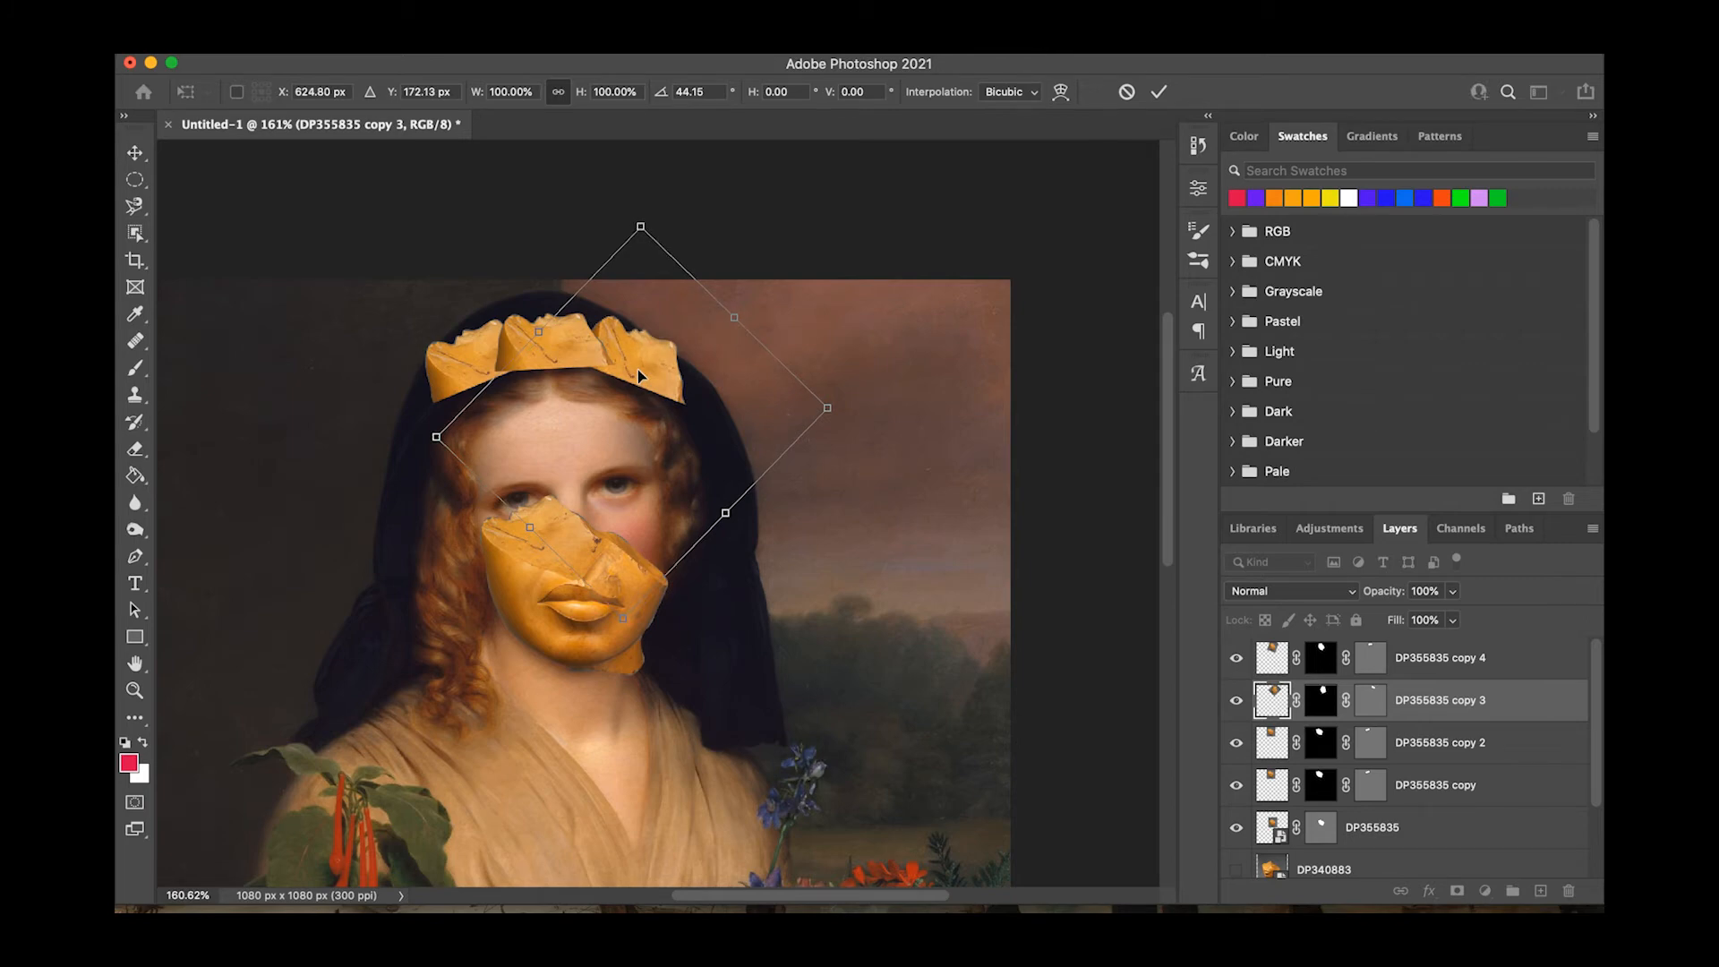
key(Return)
Place the DP355835 copy 2 piece at the crown's right end rotated about 61°, and adjust the leftmost piece.
drag(482, 369, 687, 375)
key(super+t)
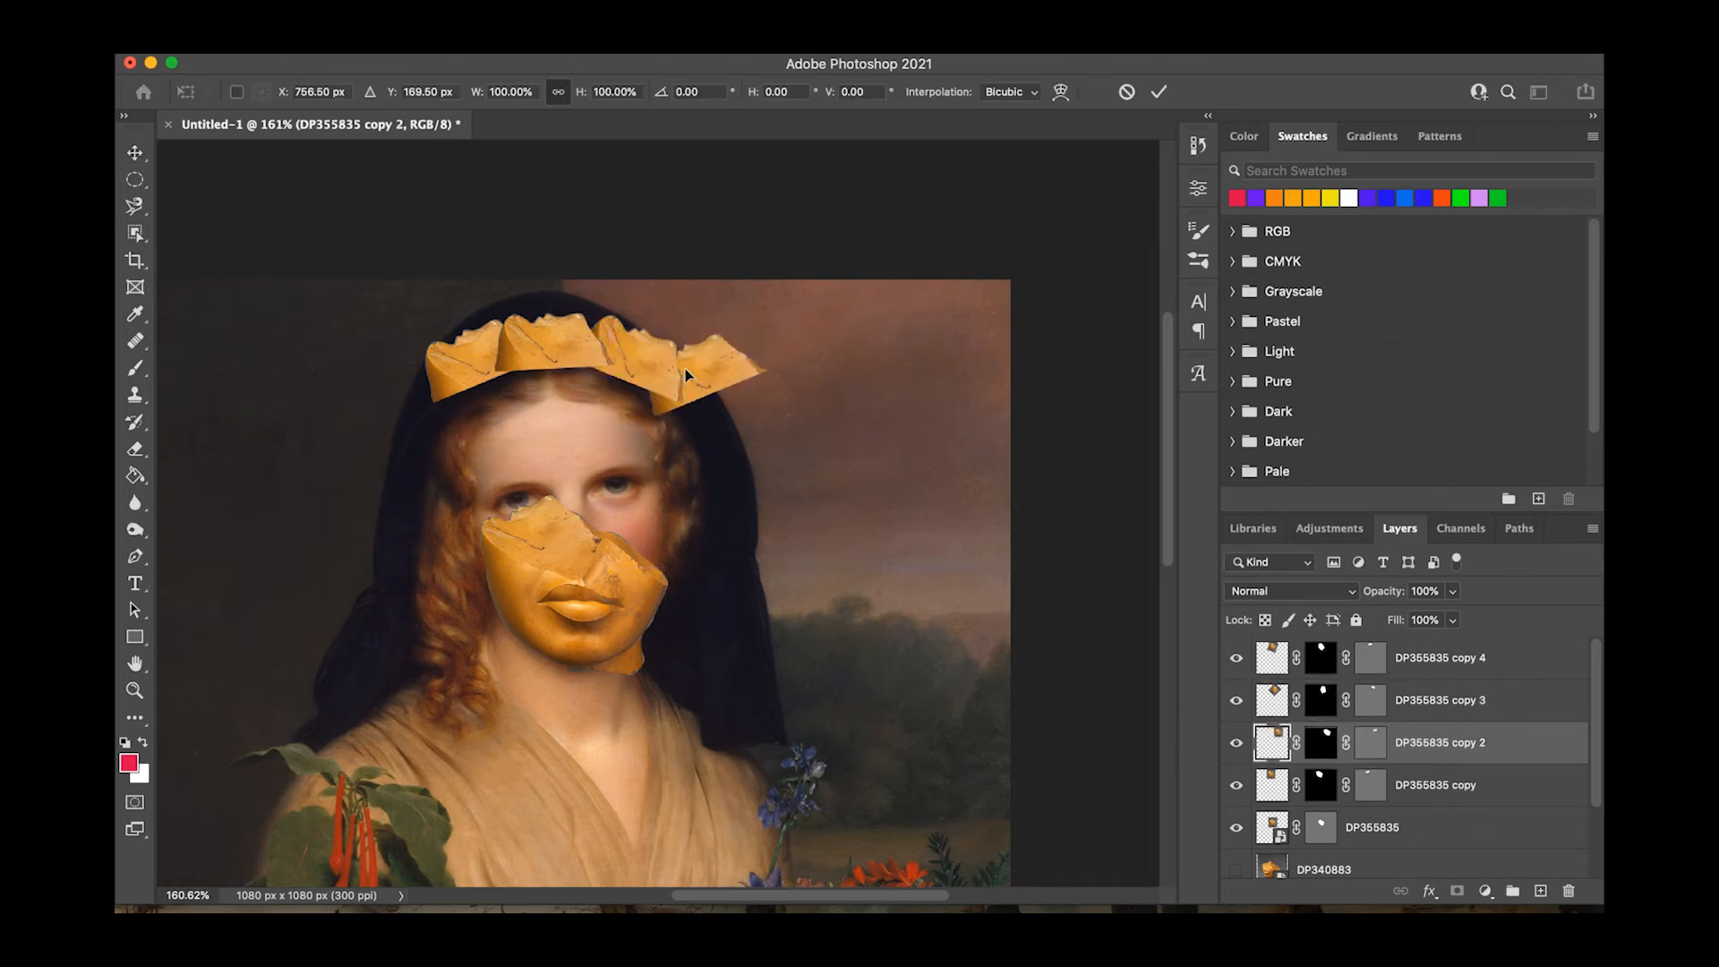
drag(936, 618, 736, 665)
drag(777, 376, 717, 409)
drag(910, 459, 890, 507)
drag(720, 402, 701, 414)
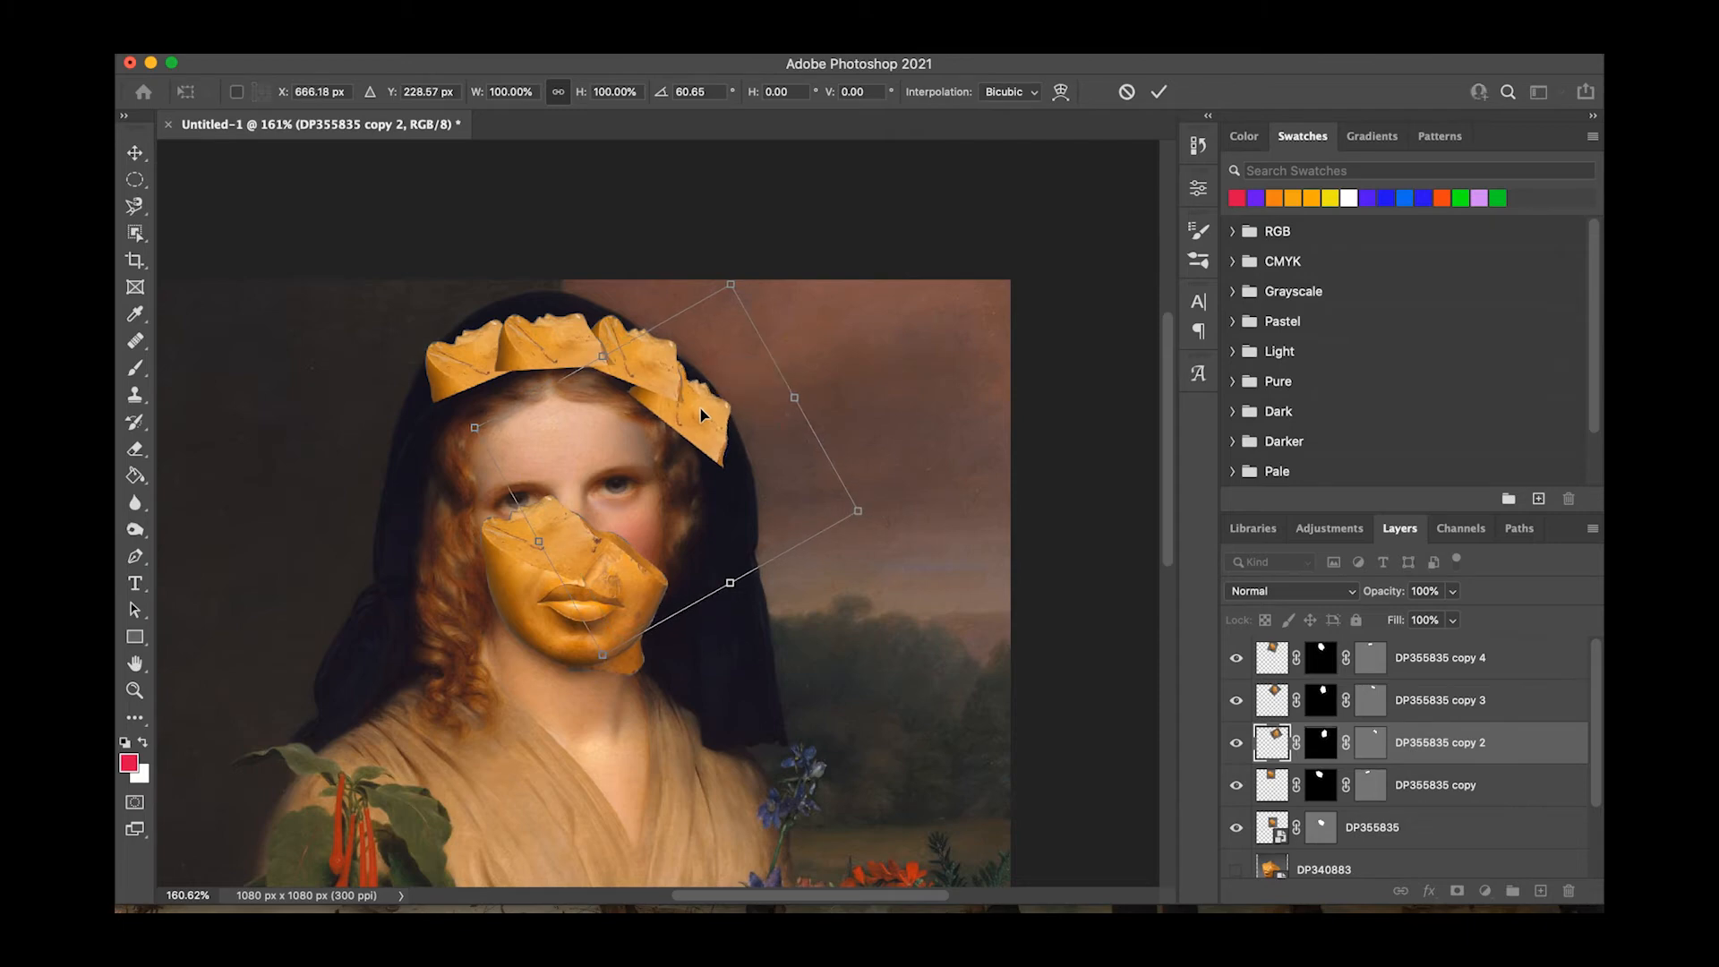
key(Return)
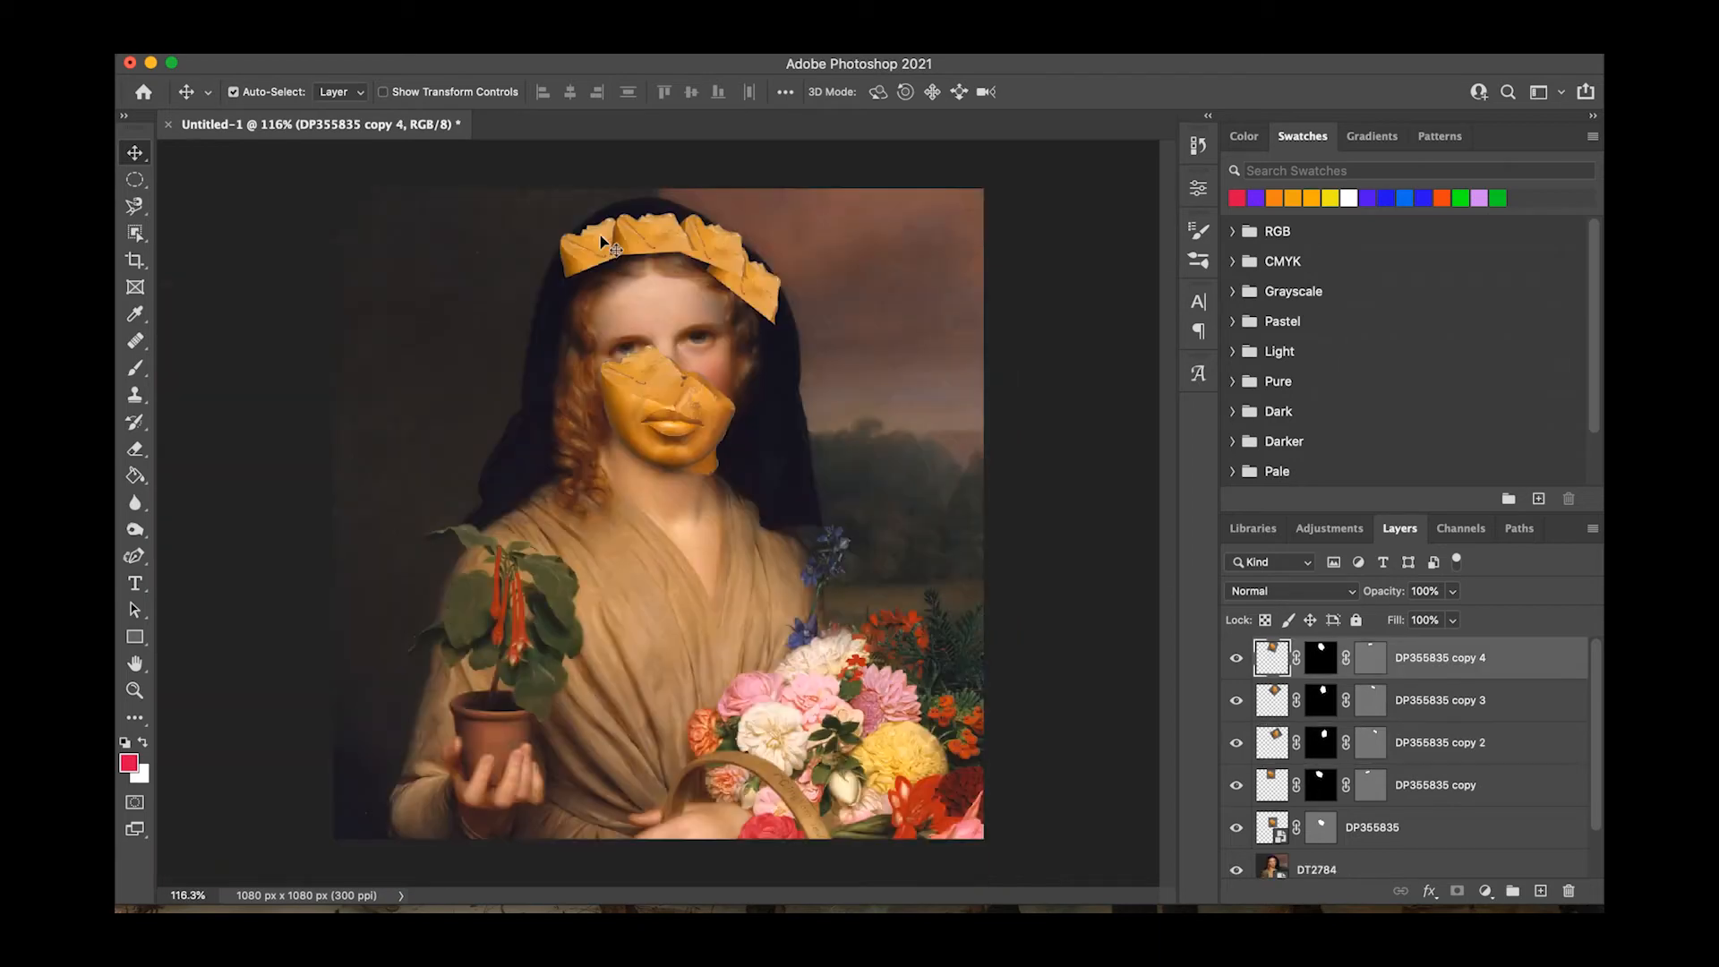
drag(570, 262, 586, 247)
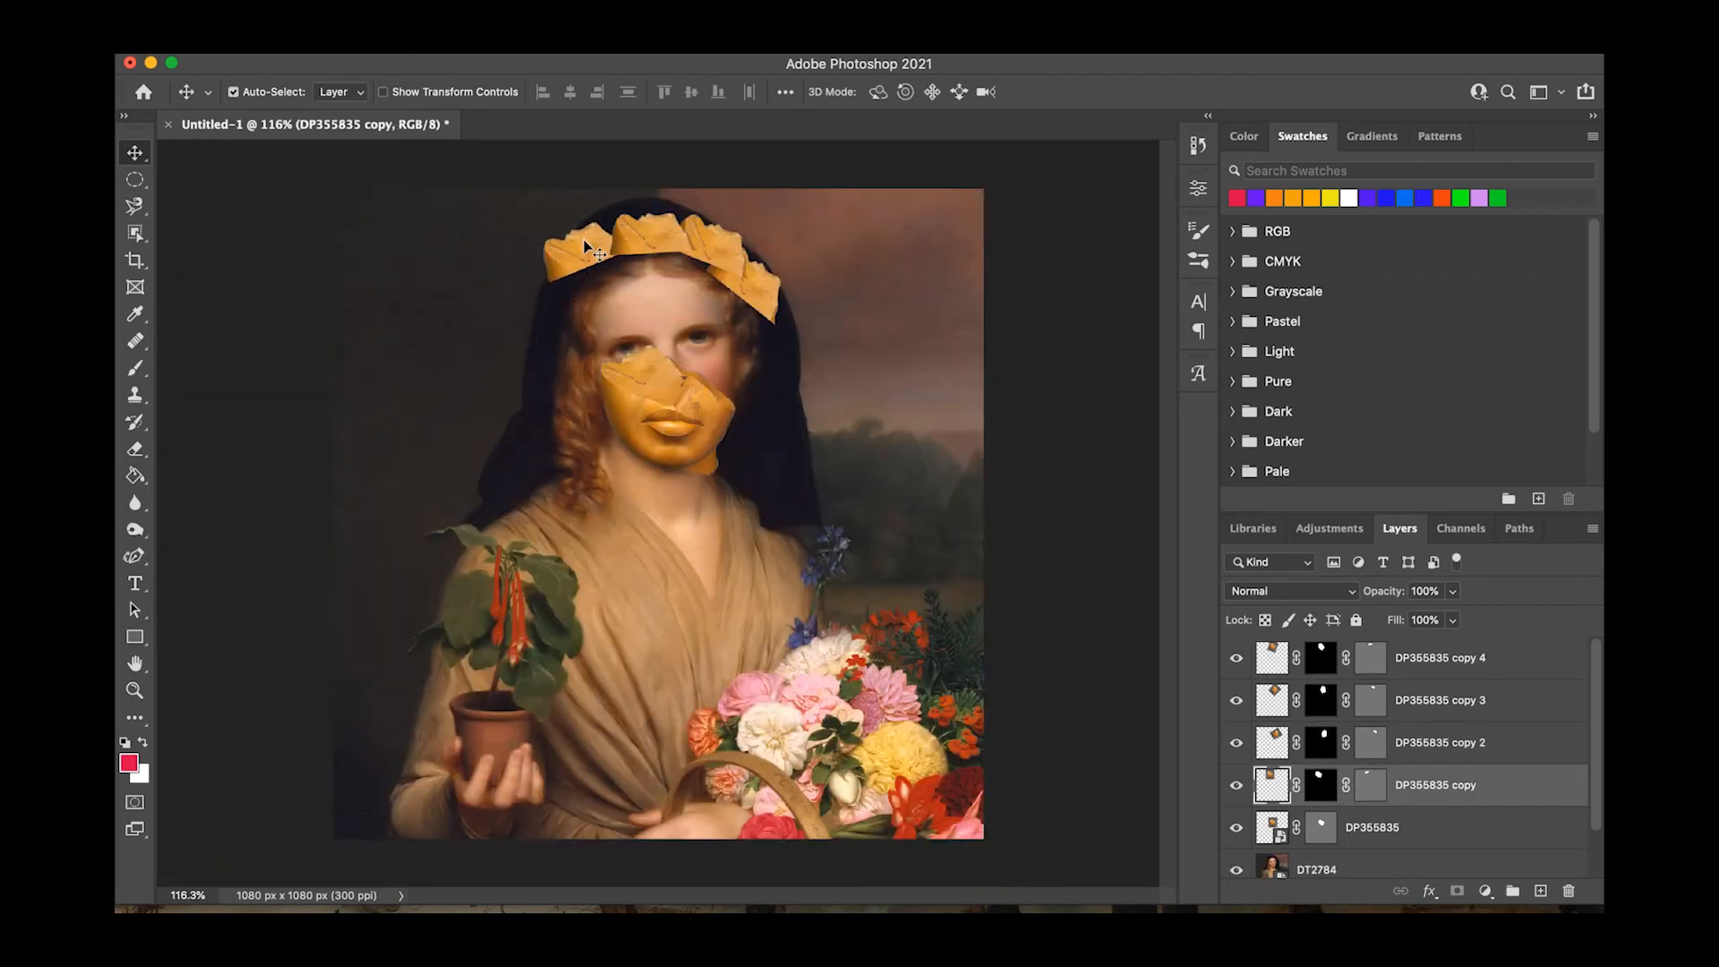
Scale the golden face piece to 92.3%, rotate it about -3.2°, and refit it over the woman's mouth and chin.
click(691, 434)
key(super+t)
drag(763, 301, 748, 317)
drag(680, 439, 691, 428)
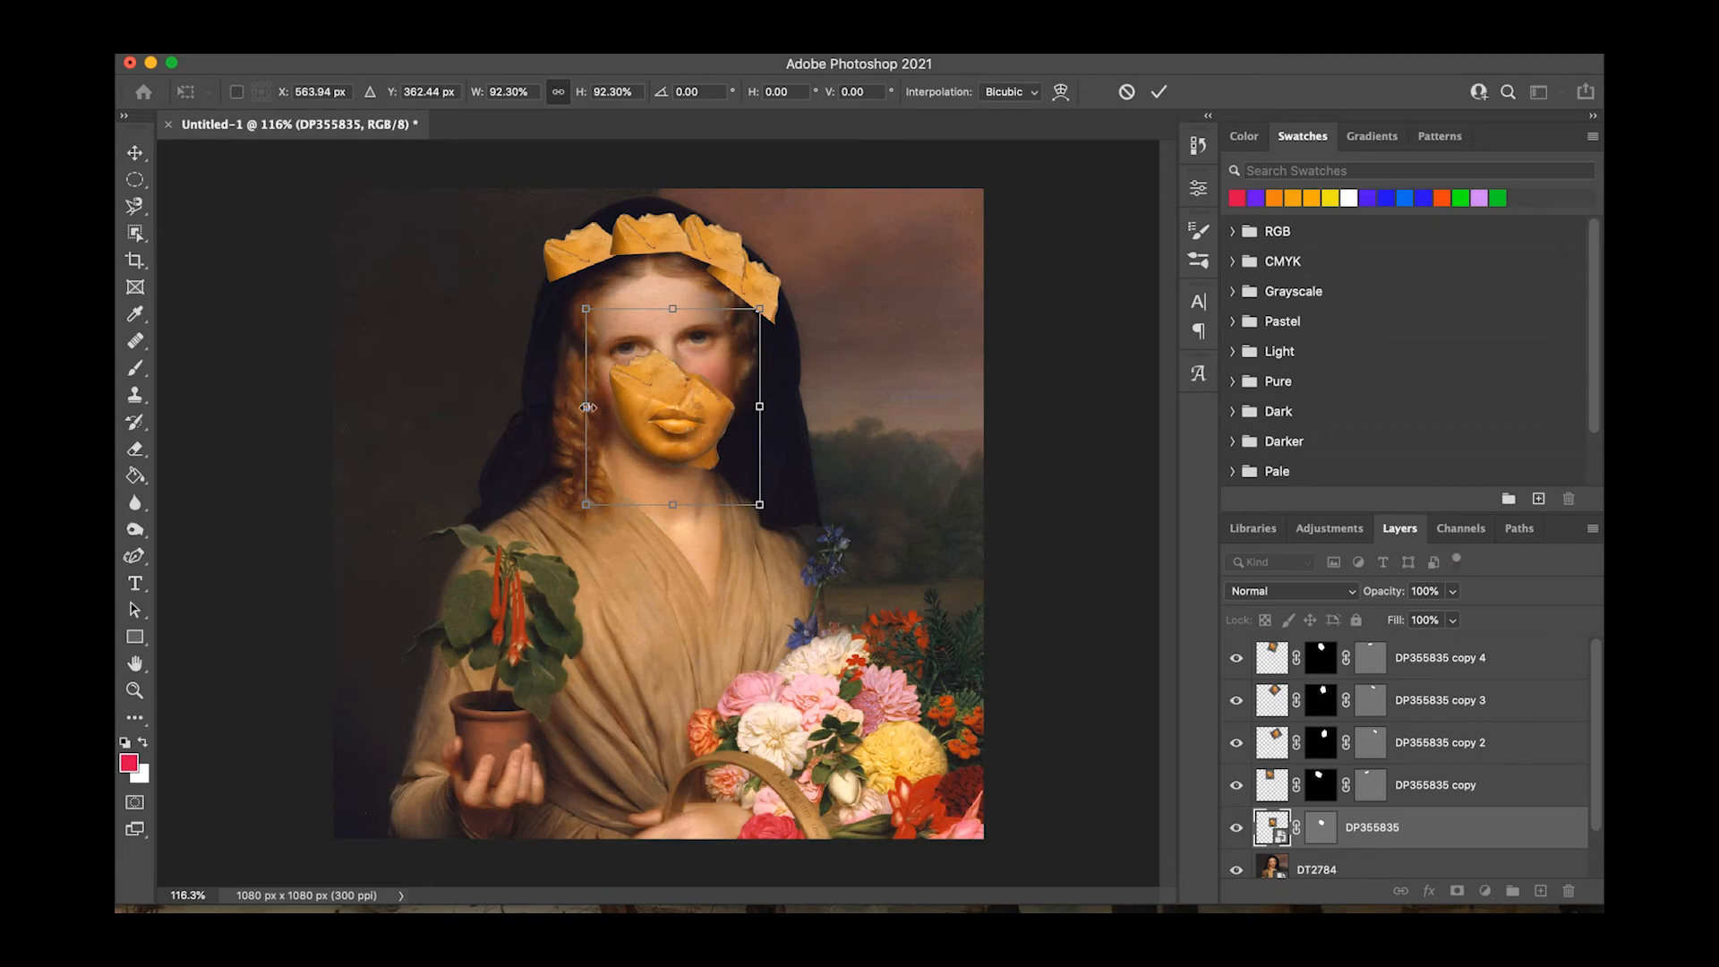
drag(772, 508, 775, 501)
drag(701, 444, 692, 443)
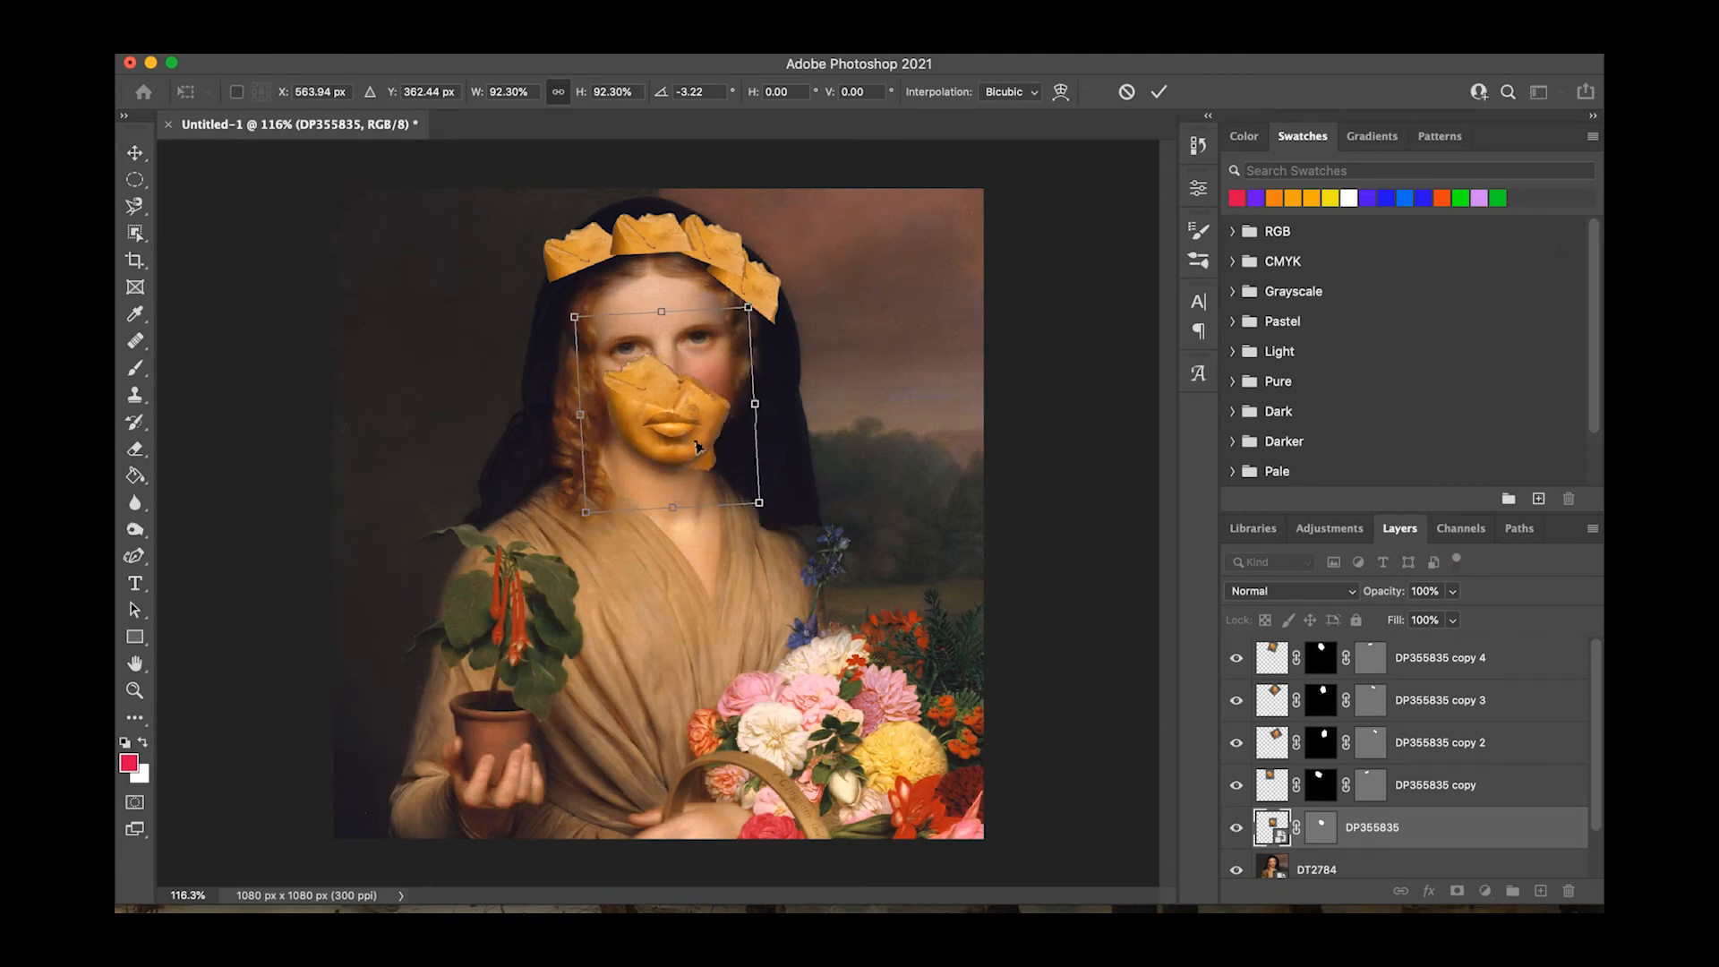
key(Return)
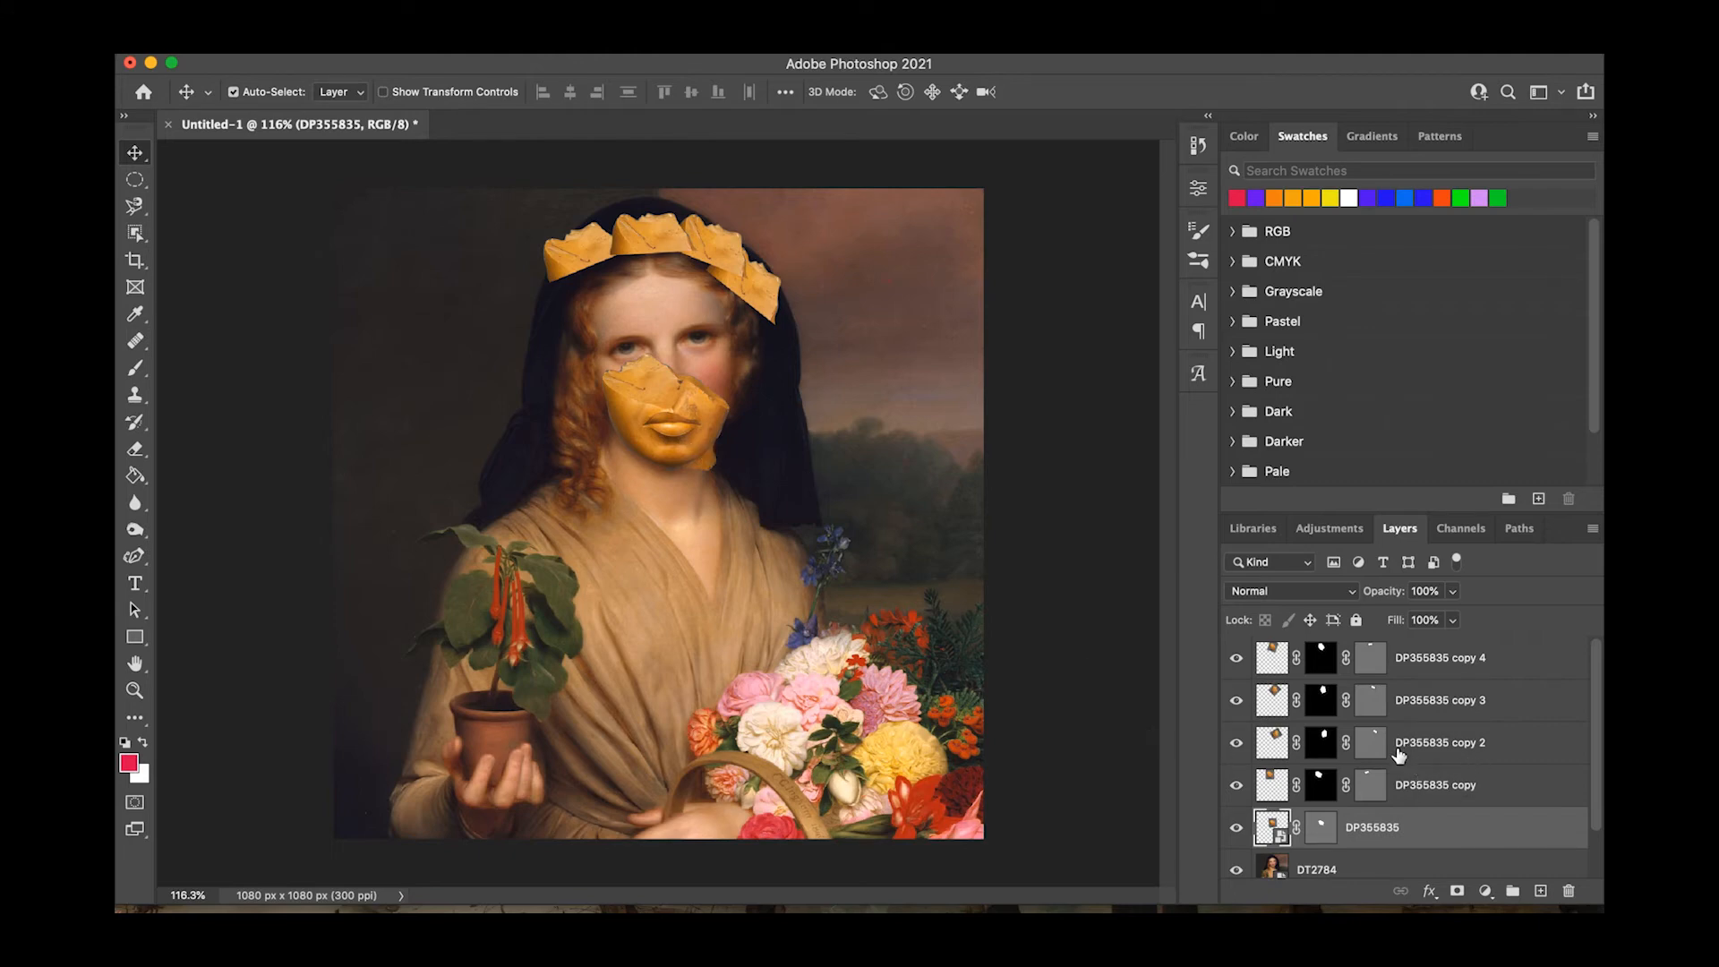
Duplicate the crown's centre piece, move the copy to the crown's left end, and rotate it counterclockwise to follow the hood.
click(654, 246)
key(super+j)
drag(652, 244, 577, 286)
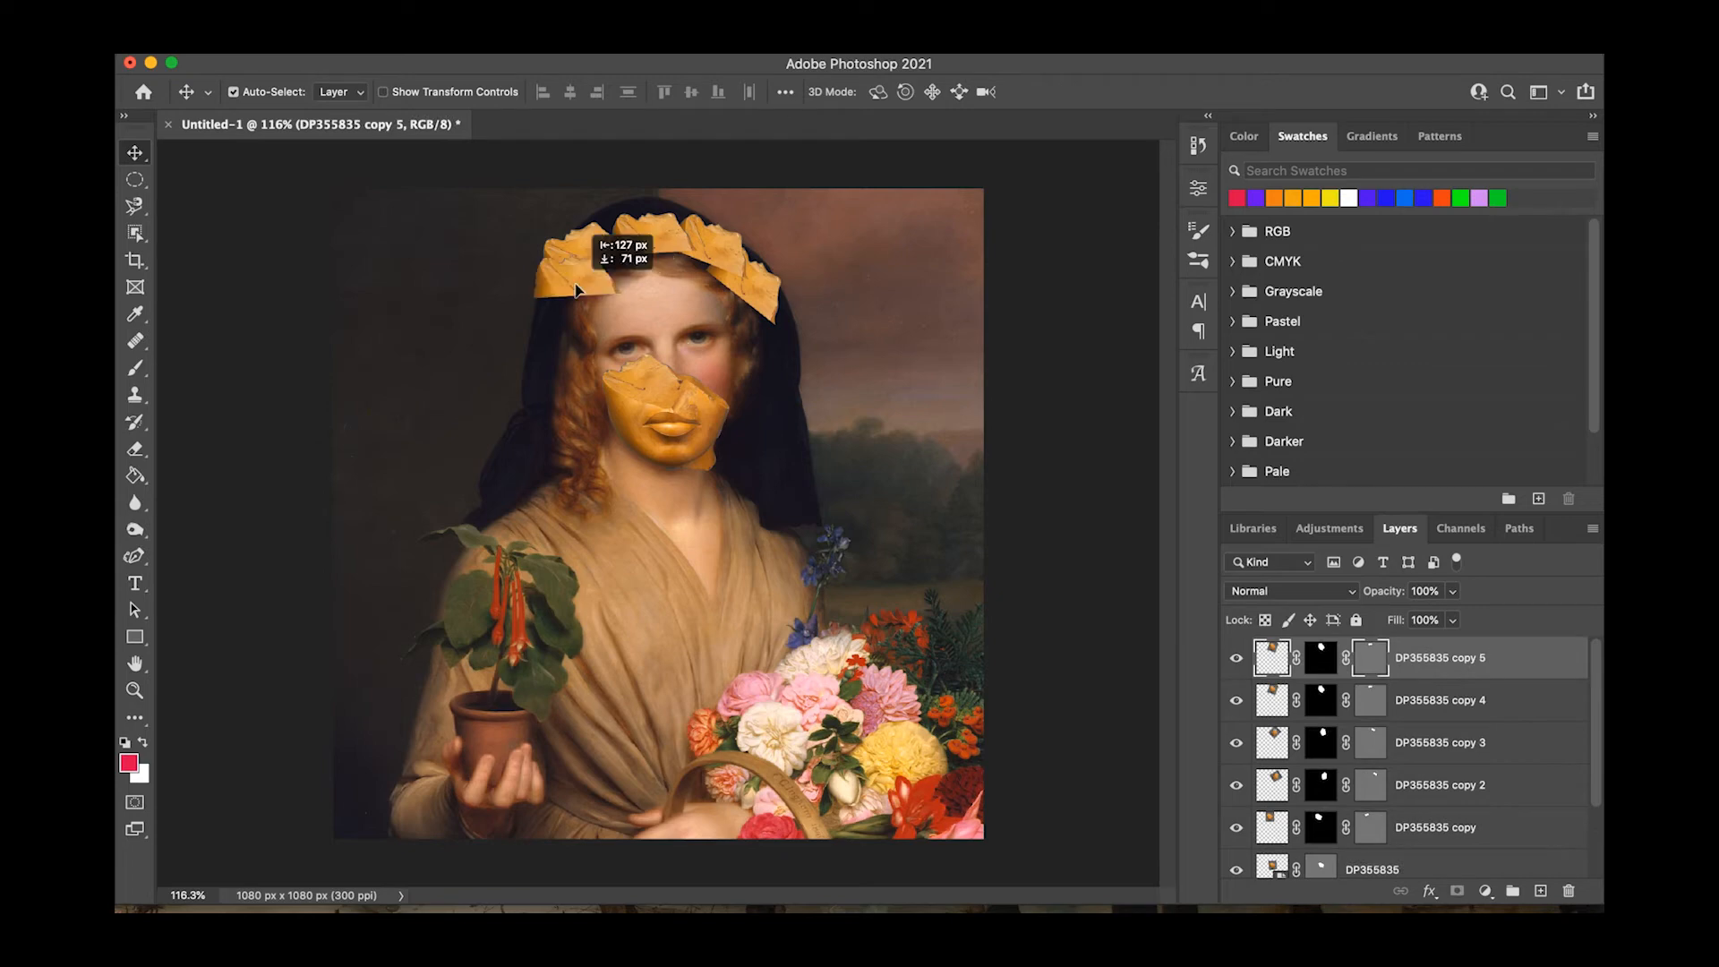
key(super+t)
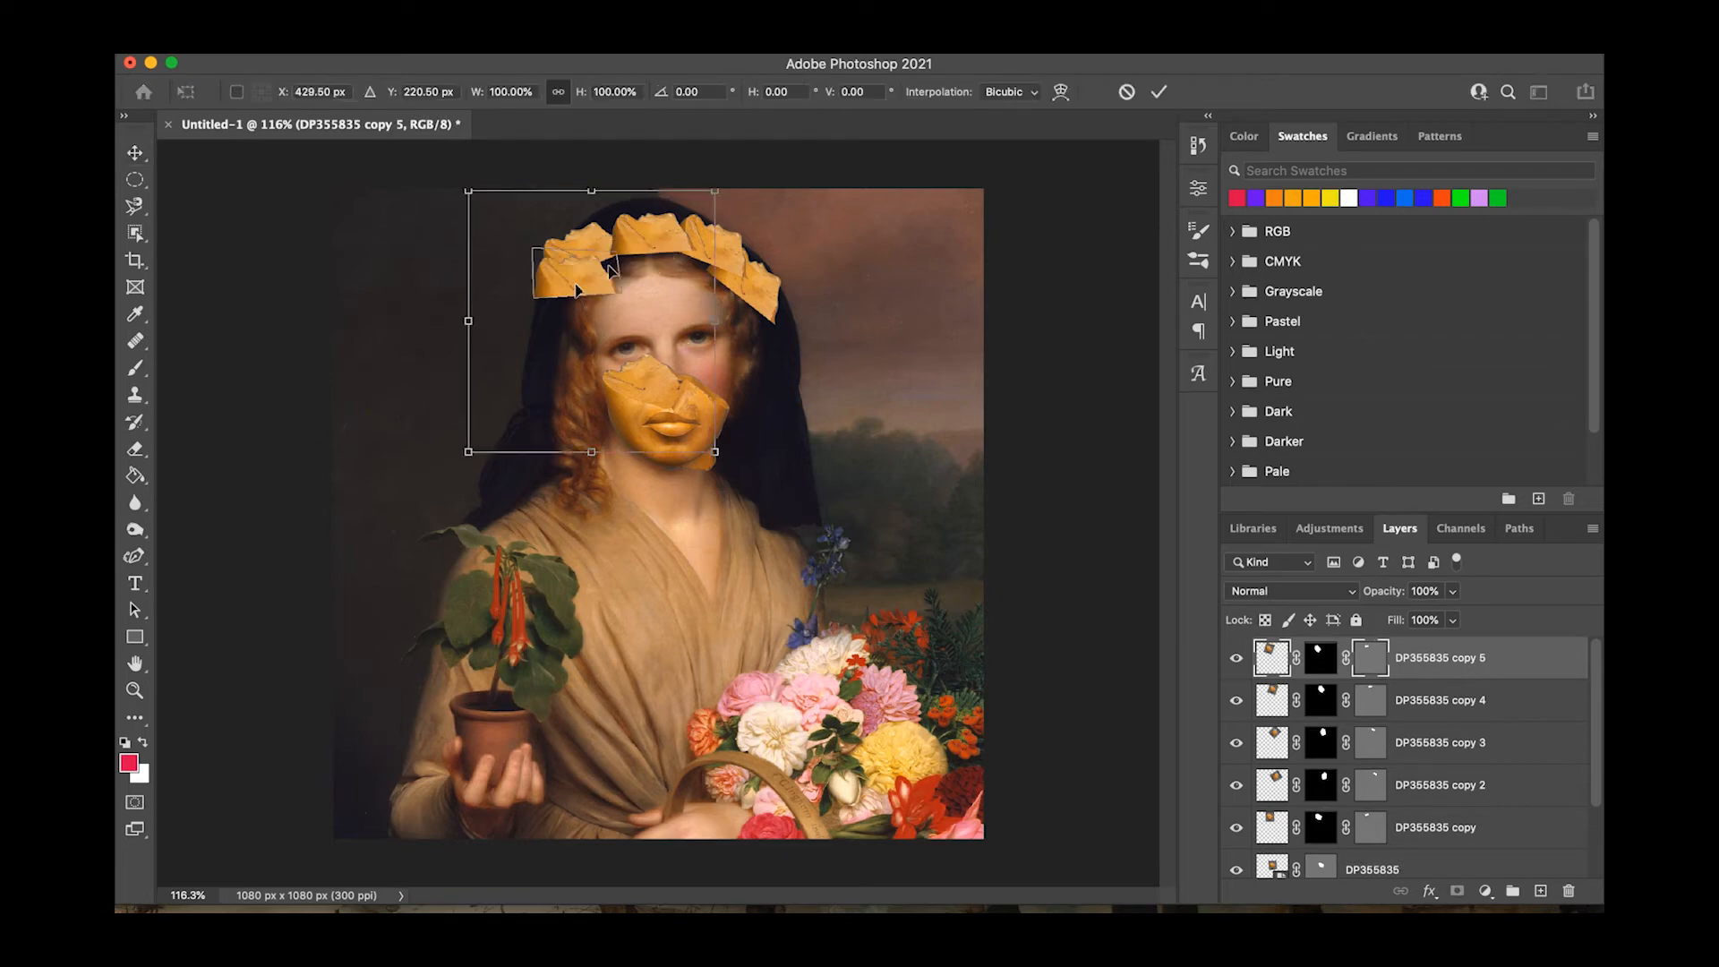
drag(770, 166, 634, 86)
drag(567, 293, 571, 273)
drag(840, 316, 843, 281)
drag(556, 298, 564, 285)
key(Return)
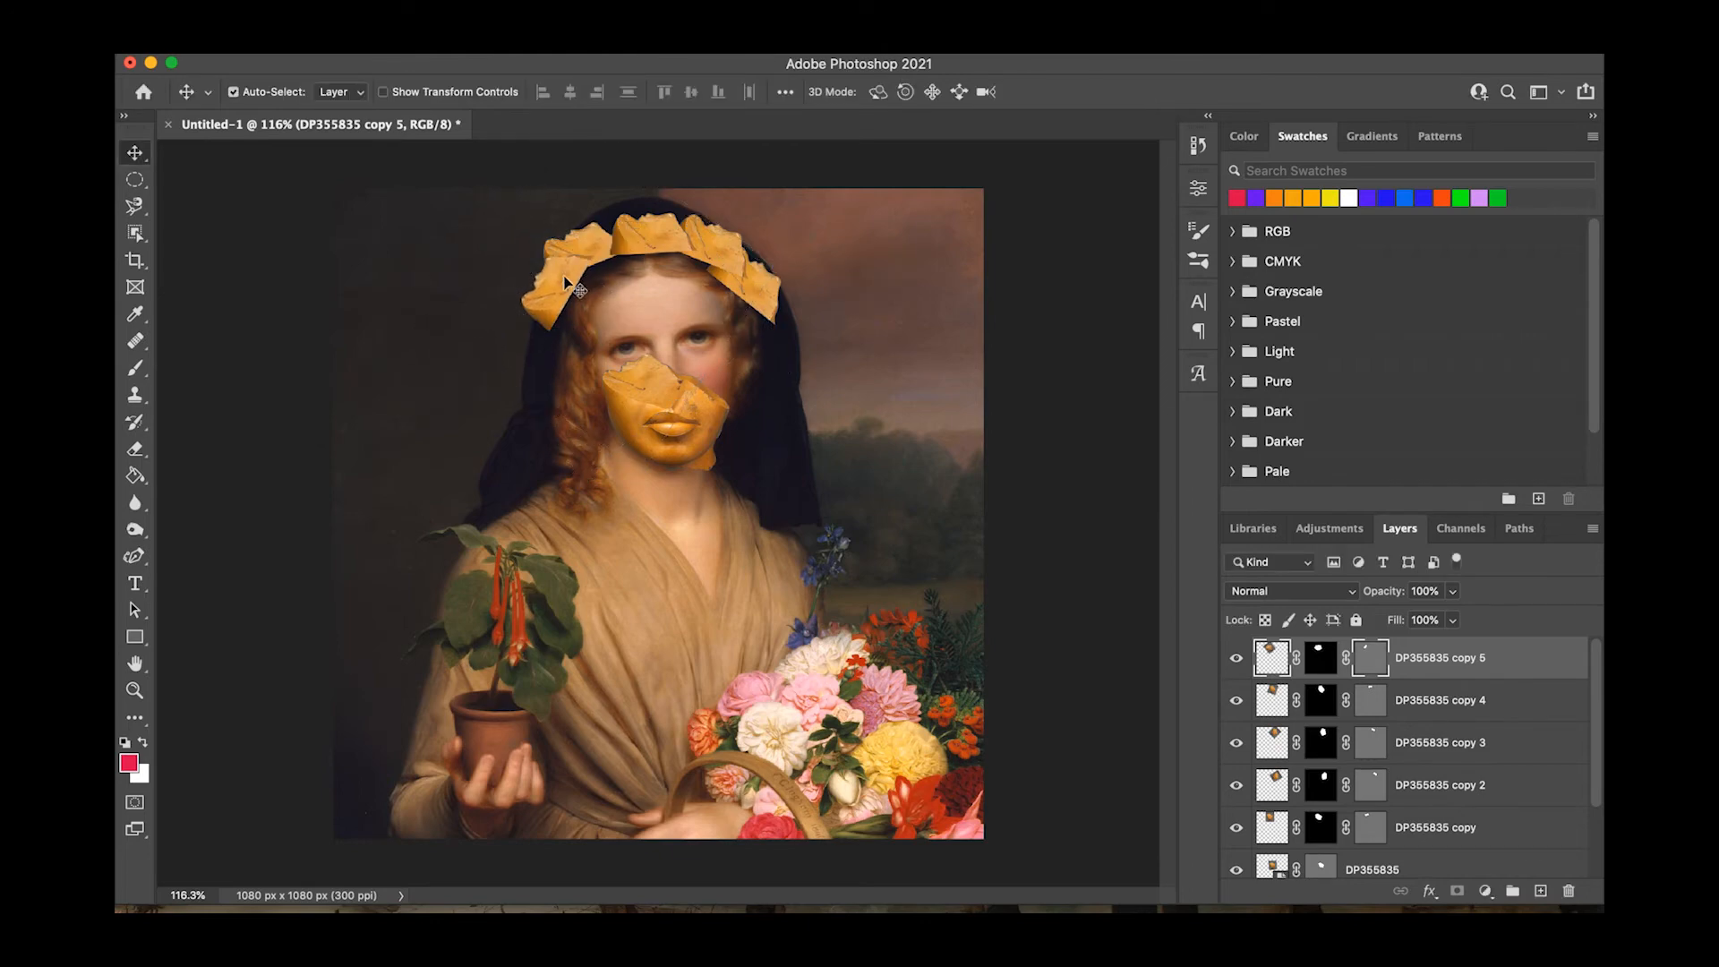
Nudge the second crown piece inward, and rotate the right-end DP355835 copy 2 piece about 9.5° and tuck it inward.
drag(582, 241, 597, 239)
click(774, 308)
key(super+t)
drag(909, 477, 876, 509)
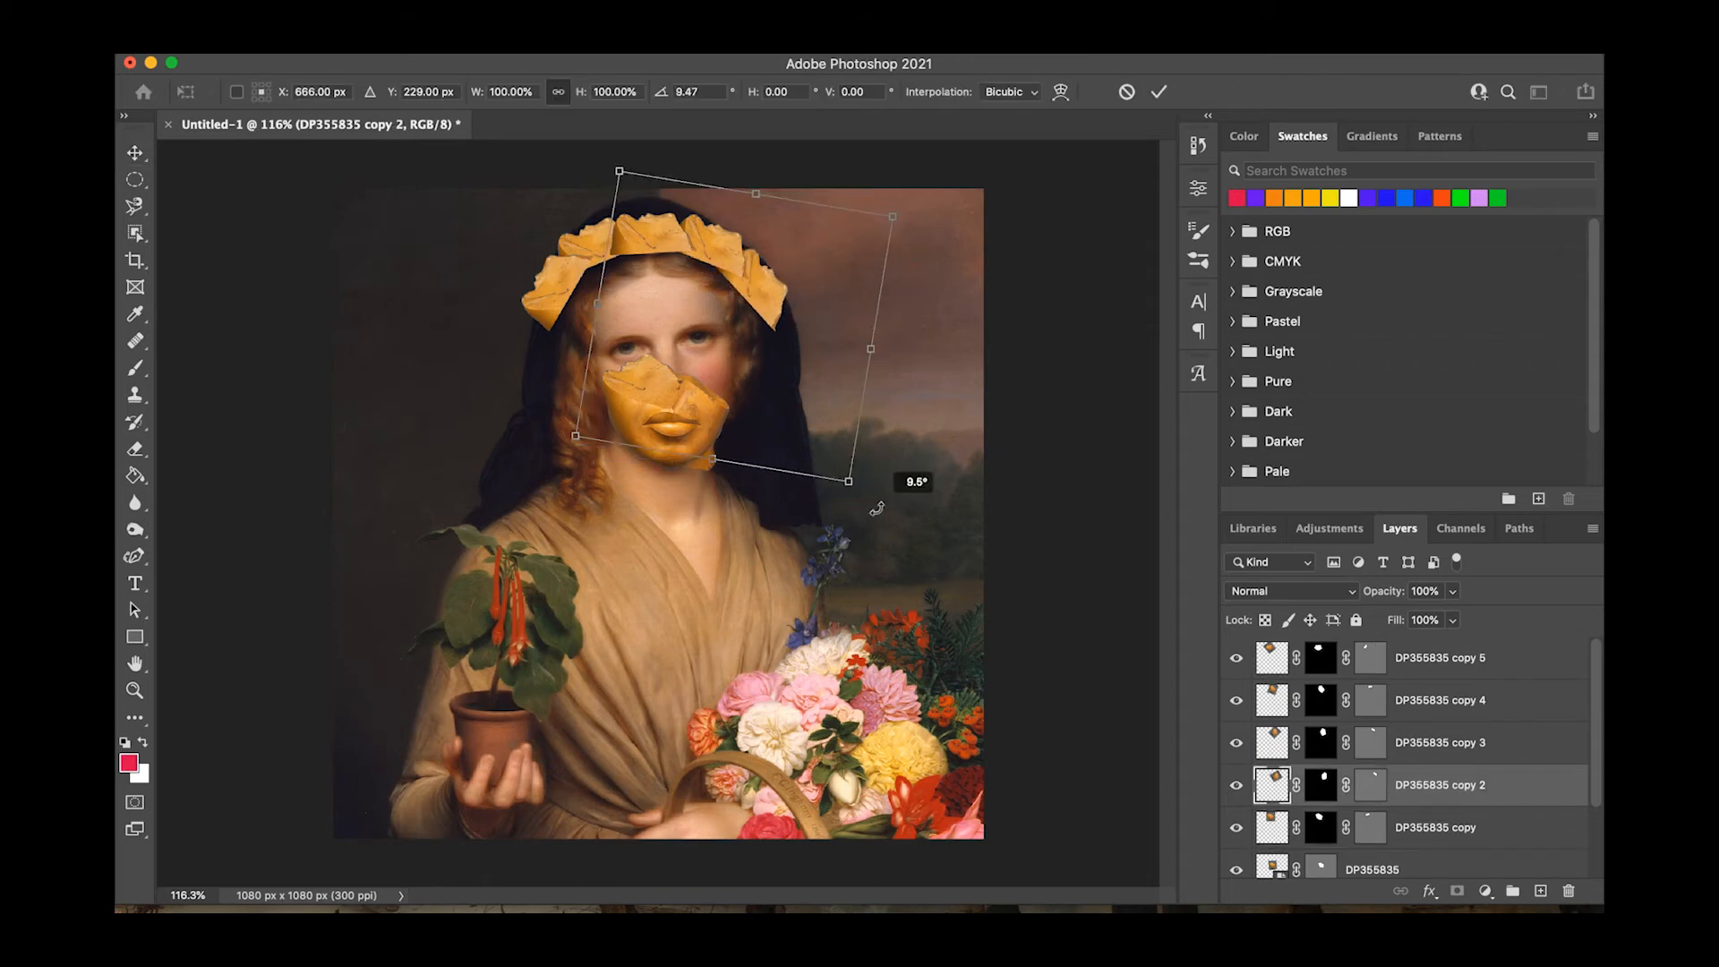
drag(772, 296, 762, 285)
key(Return)
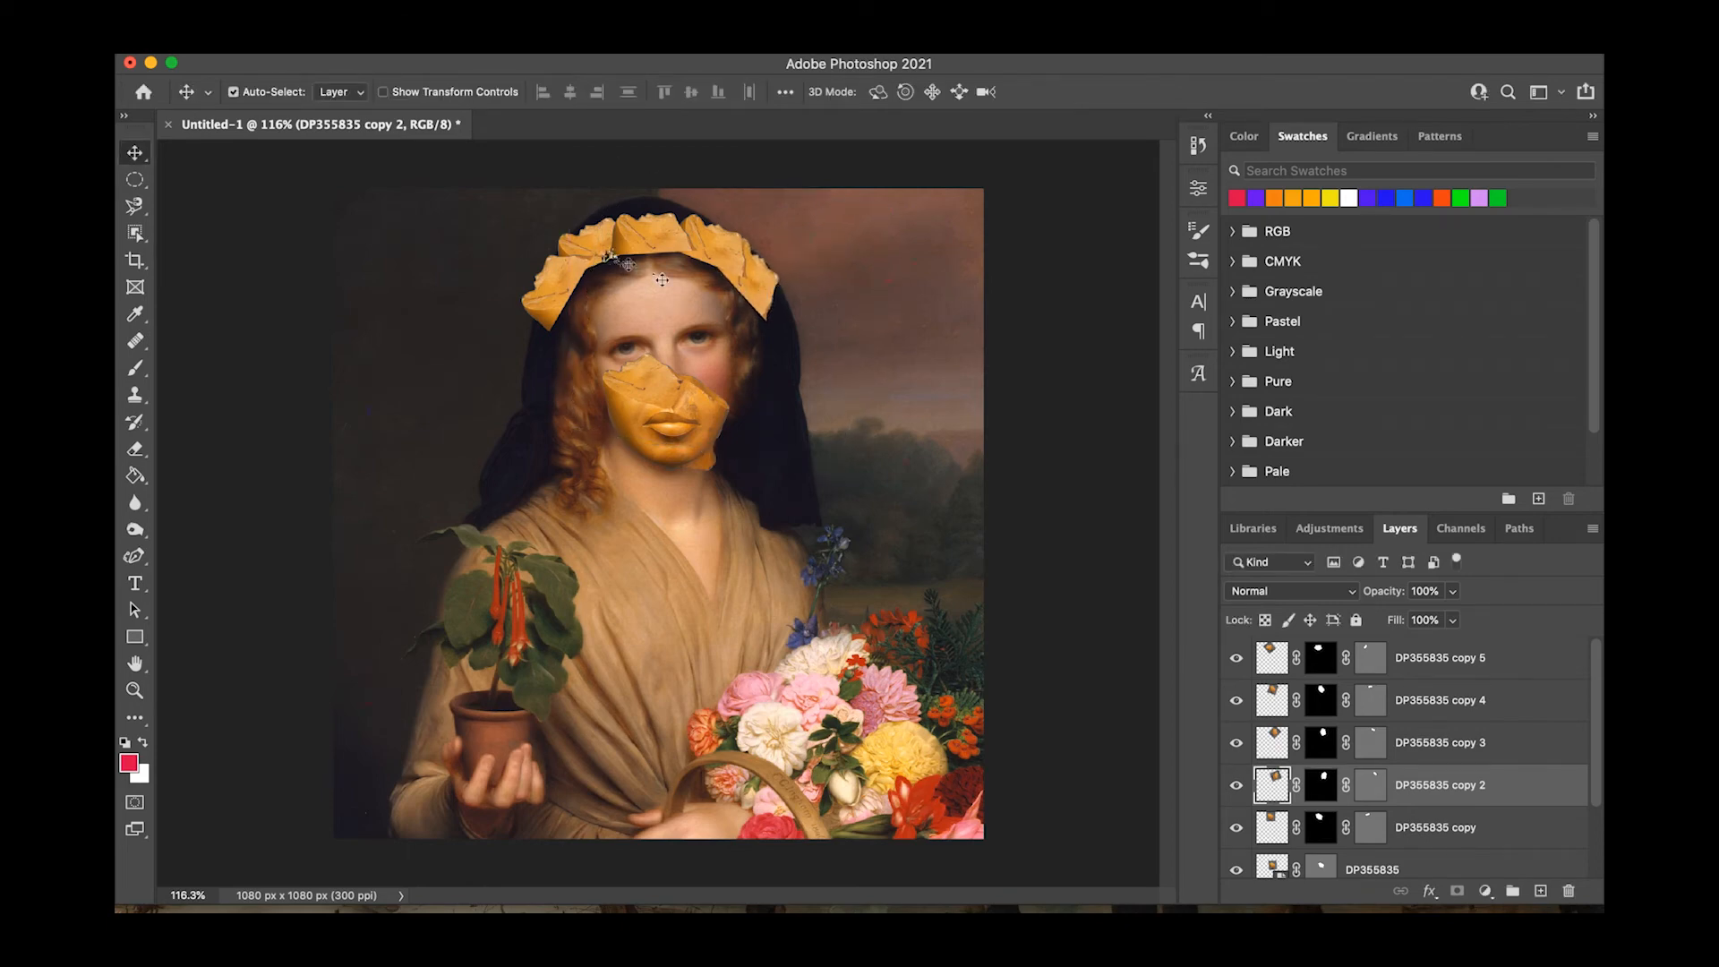
Restack the crown piece layers in the order copy 2, copy 3, copy 4, copy, copy 5 so they overlap left to right.
click(1428, 827)
drag(1426, 832, 1424, 646)
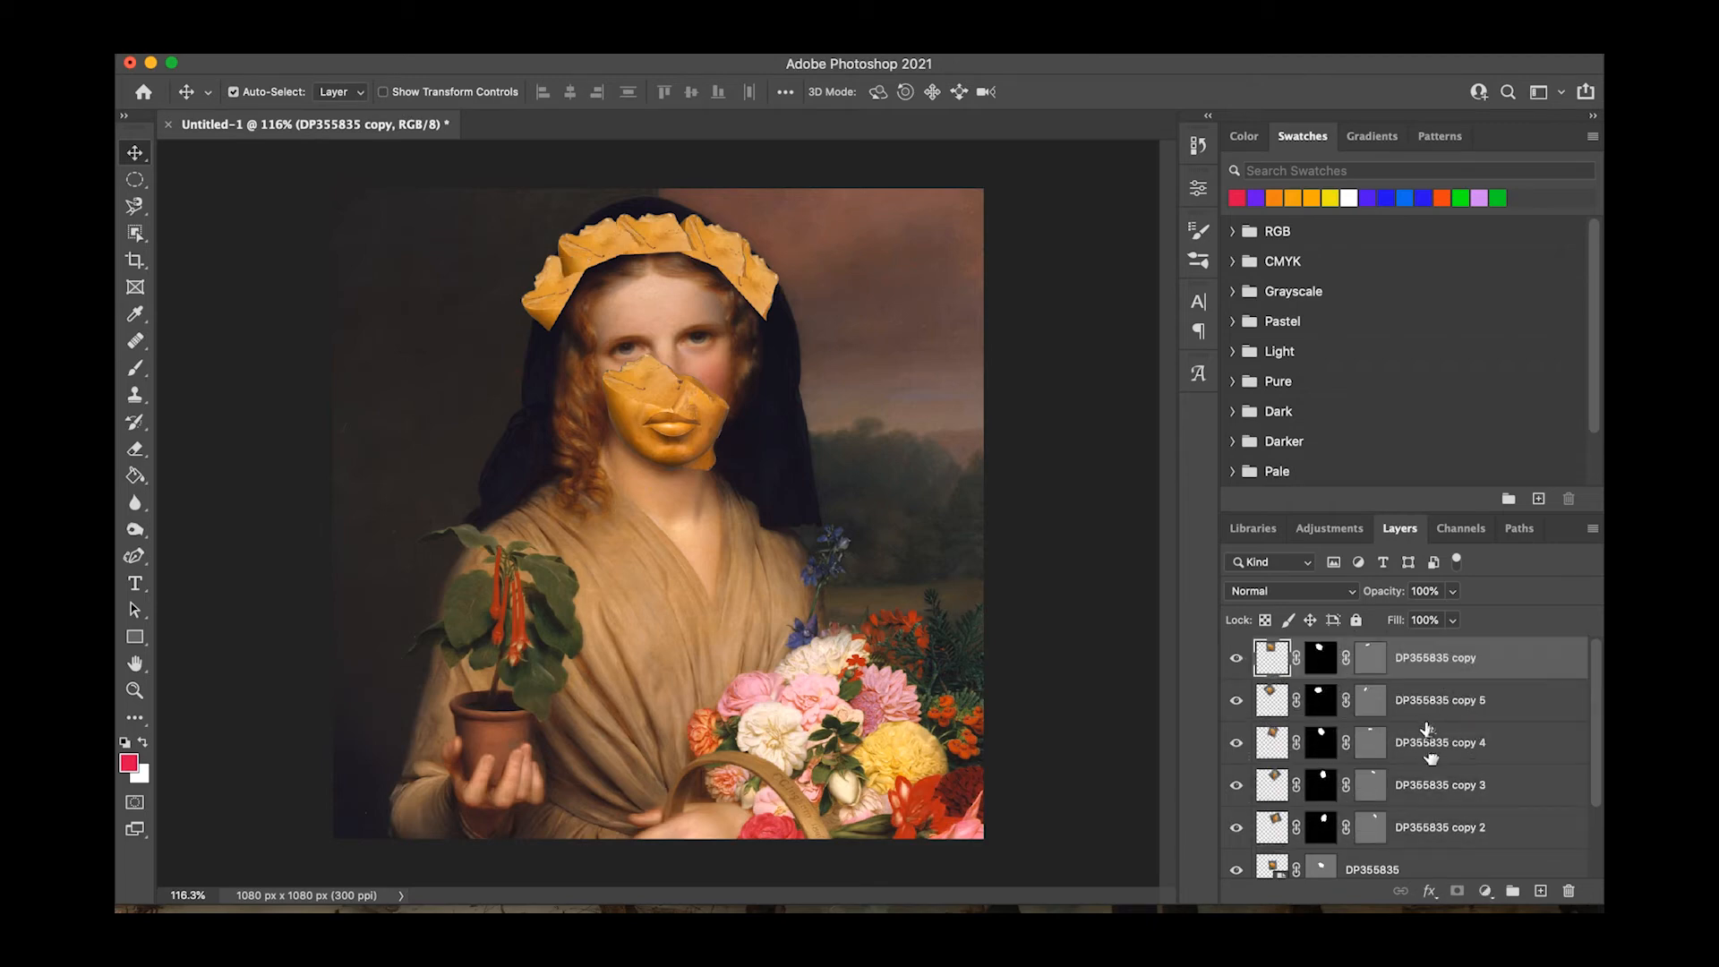
drag(1425, 734, 1410, 631)
drag(1411, 839, 1416, 649)
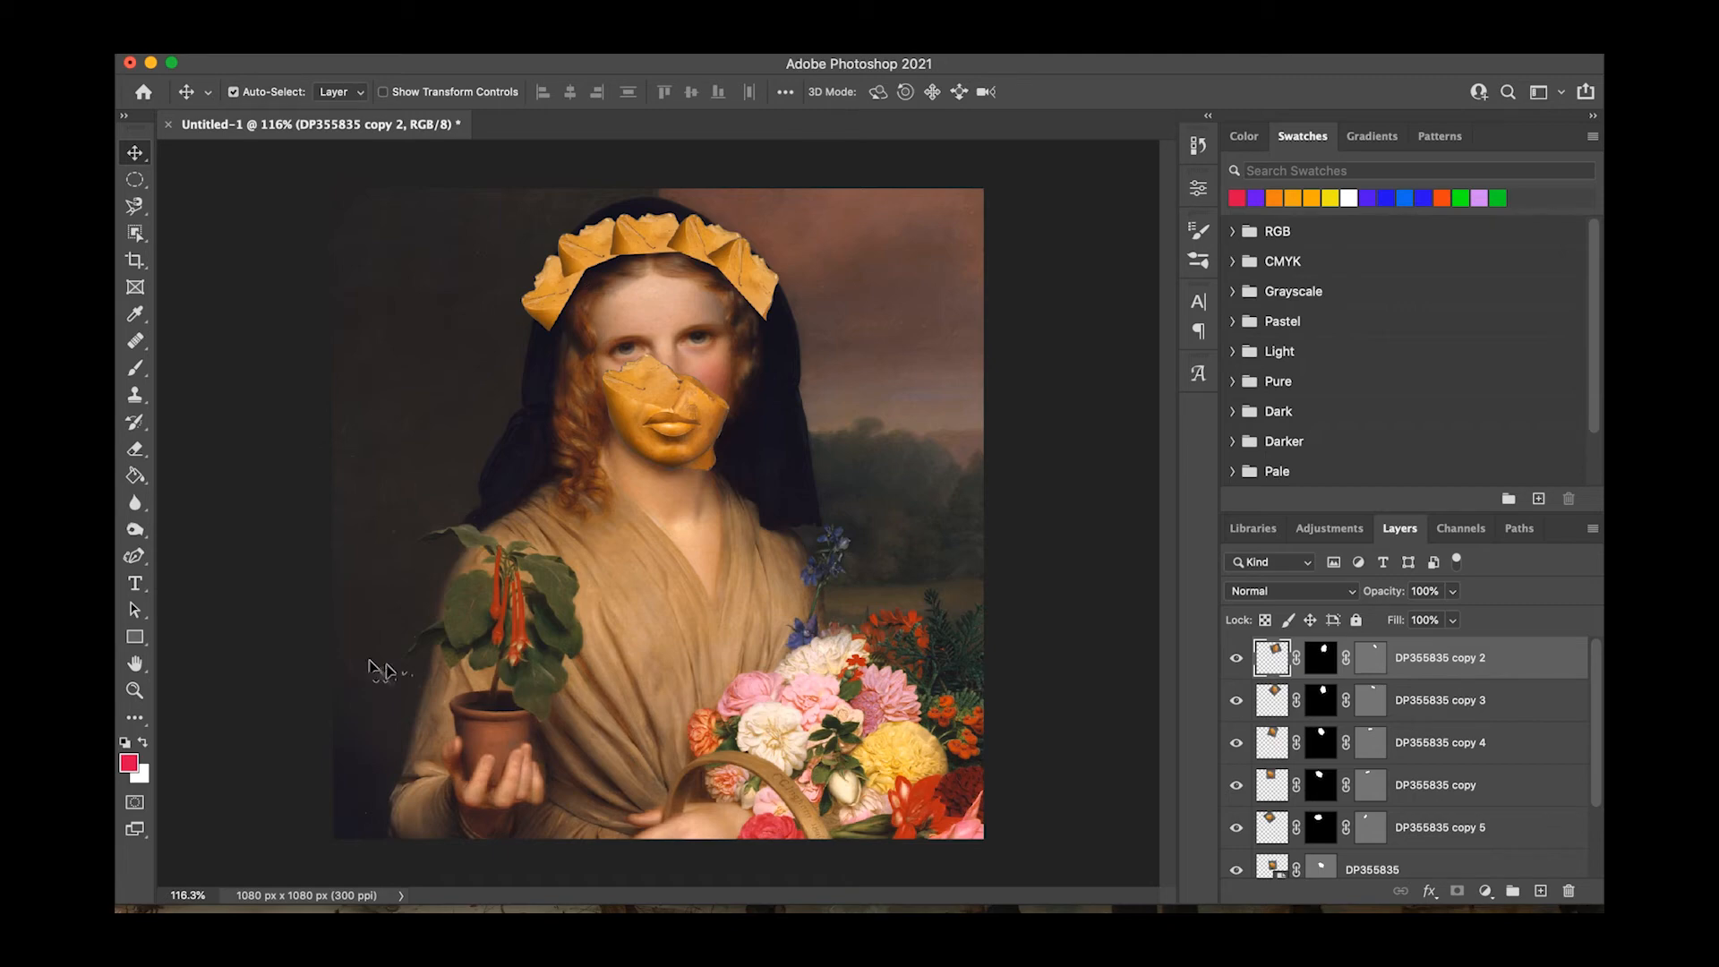
On the DT2784 layer, trace a Curvature Pen path from the lower left sleeve up around the potted plant's leaves to the shoulder.
scroll(1388, 810, down, 2)
click(1390, 814)
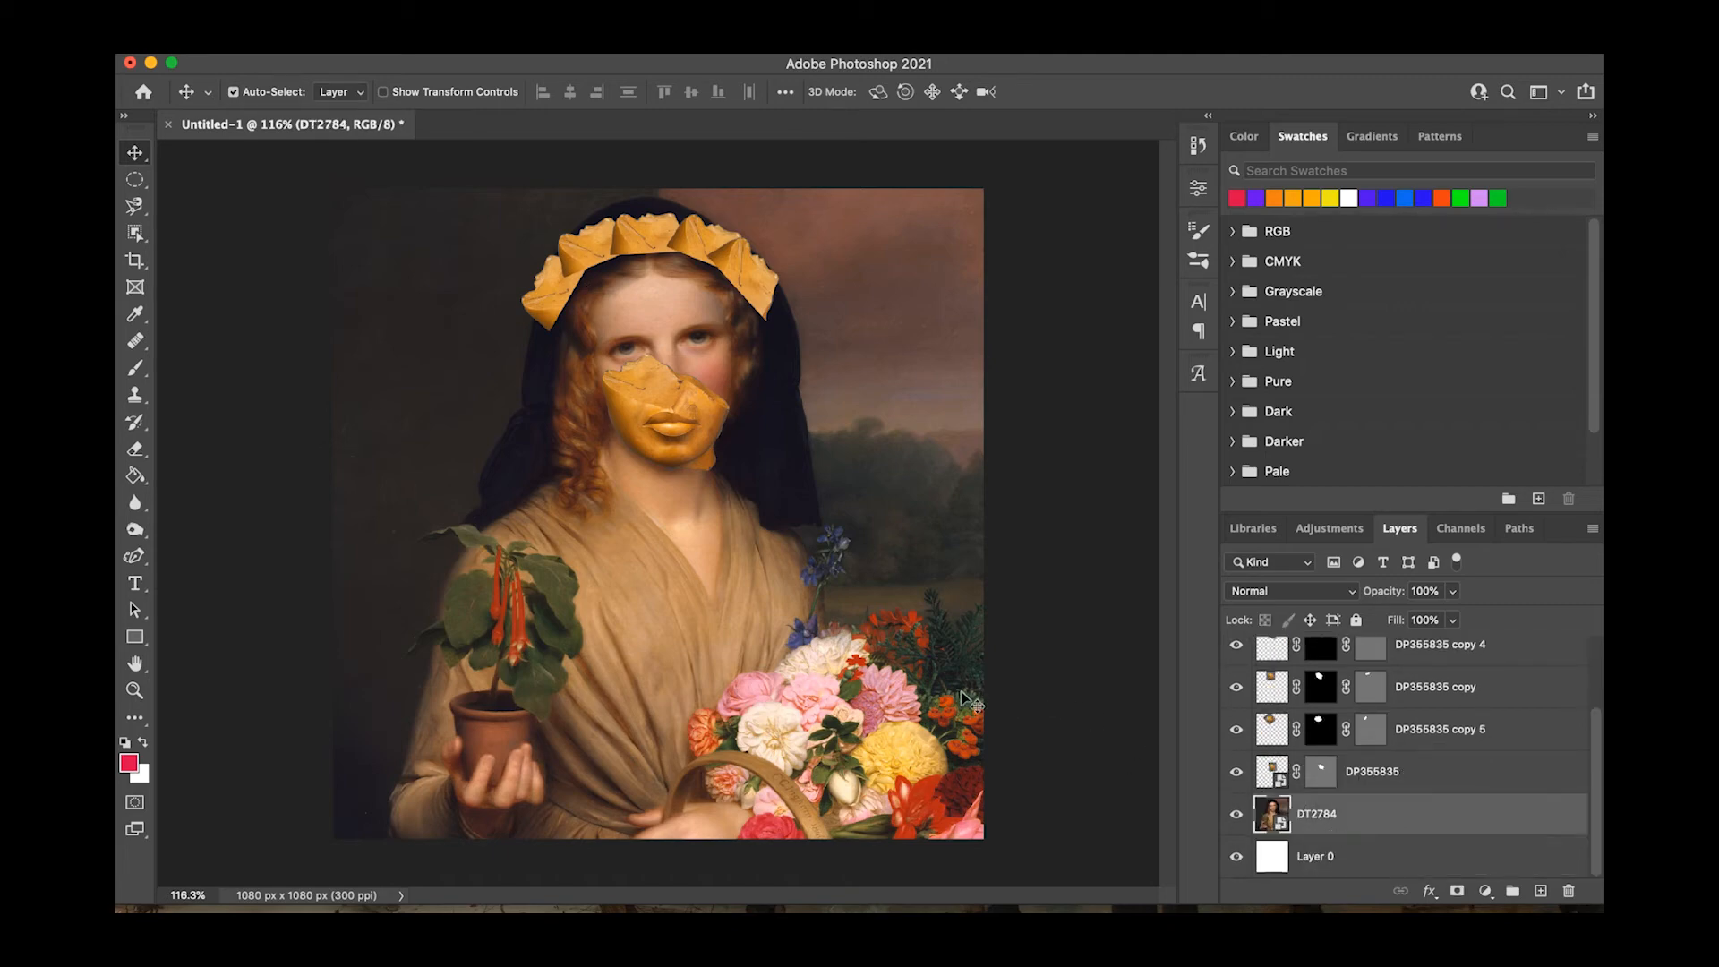
click(134, 556)
click(385, 833)
click(390, 799)
click(406, 770)
drag(432, 700, 433, 661)
click(411, 658)
click(401, 659)
click(416, 637)
click(434, 620)
click(464, 551)
click(454, 536)
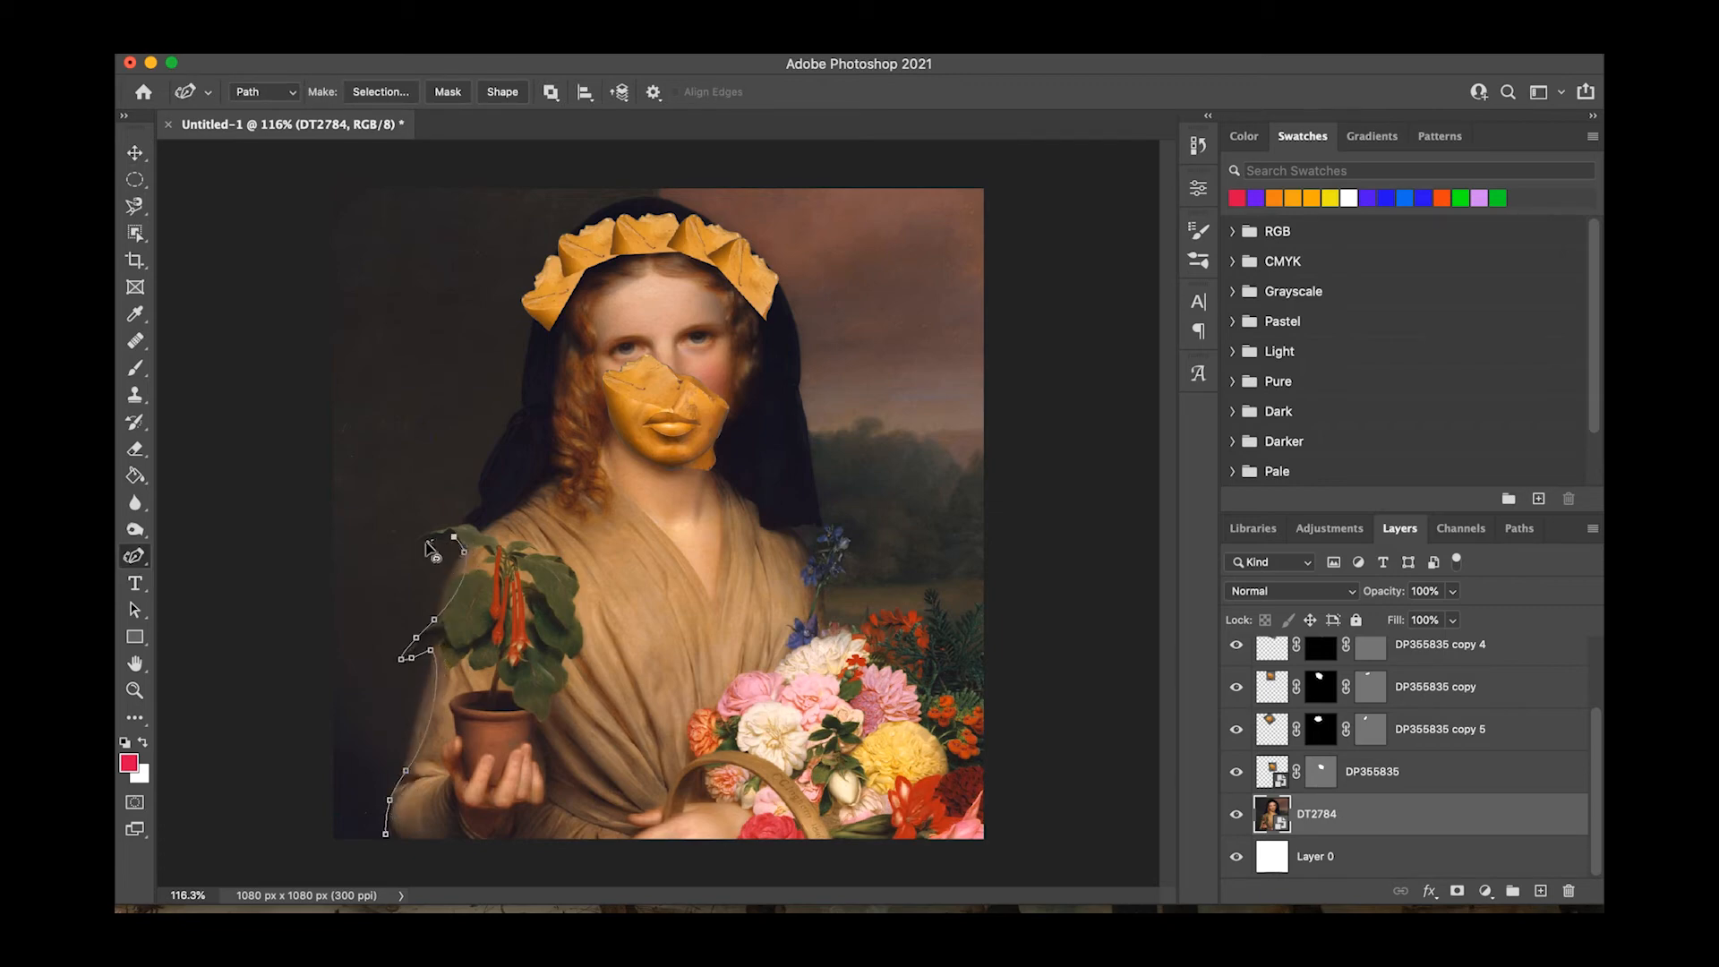
click(438, 530)
click(462, 521)
click(481, 506)
Continue the path around the woman's dark hood, over the top of her head and down to her other shoulder.
click(476, 484)
click(507, 431)
click(523, 408)
click(523, 377)
click(530, 328)
click(556, 250)
click(616, 199)
click(666, 198)
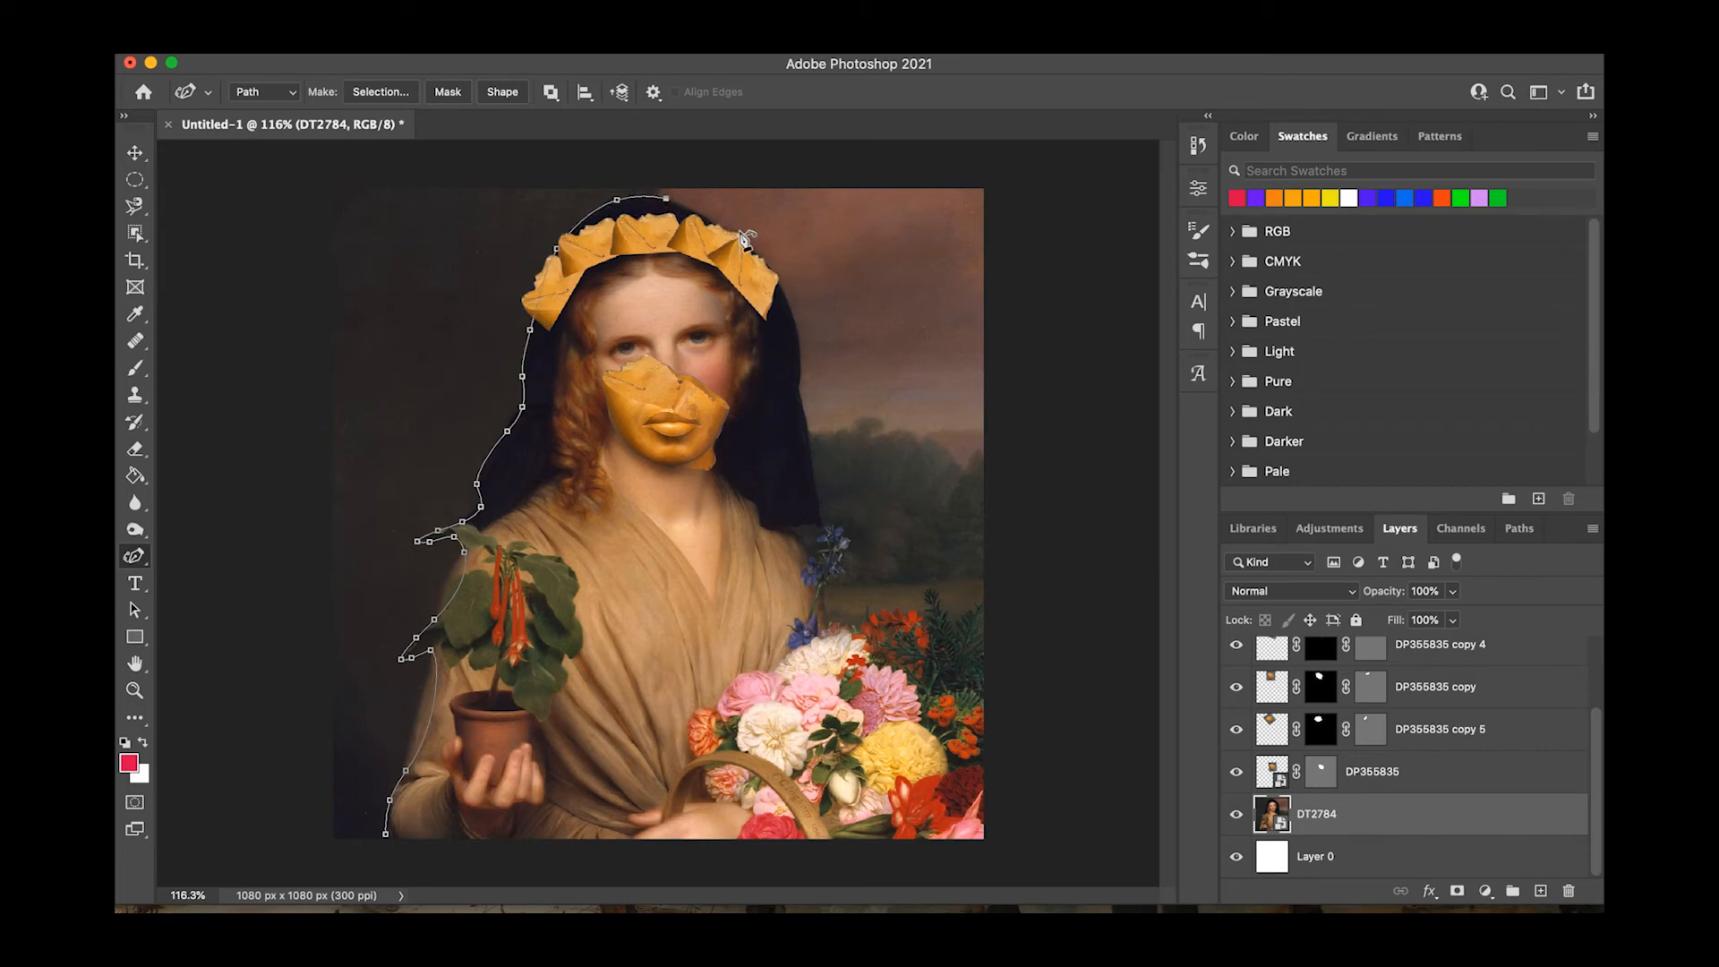
click(739, 232)
click(789, 299)
click(801, 392)
click(821, 512)
Trace the path around the blue flowers and along the bouquet's upper foliage, past the canvas's right edge to the bottom corner.
click(842, 529)
click(842, 574)
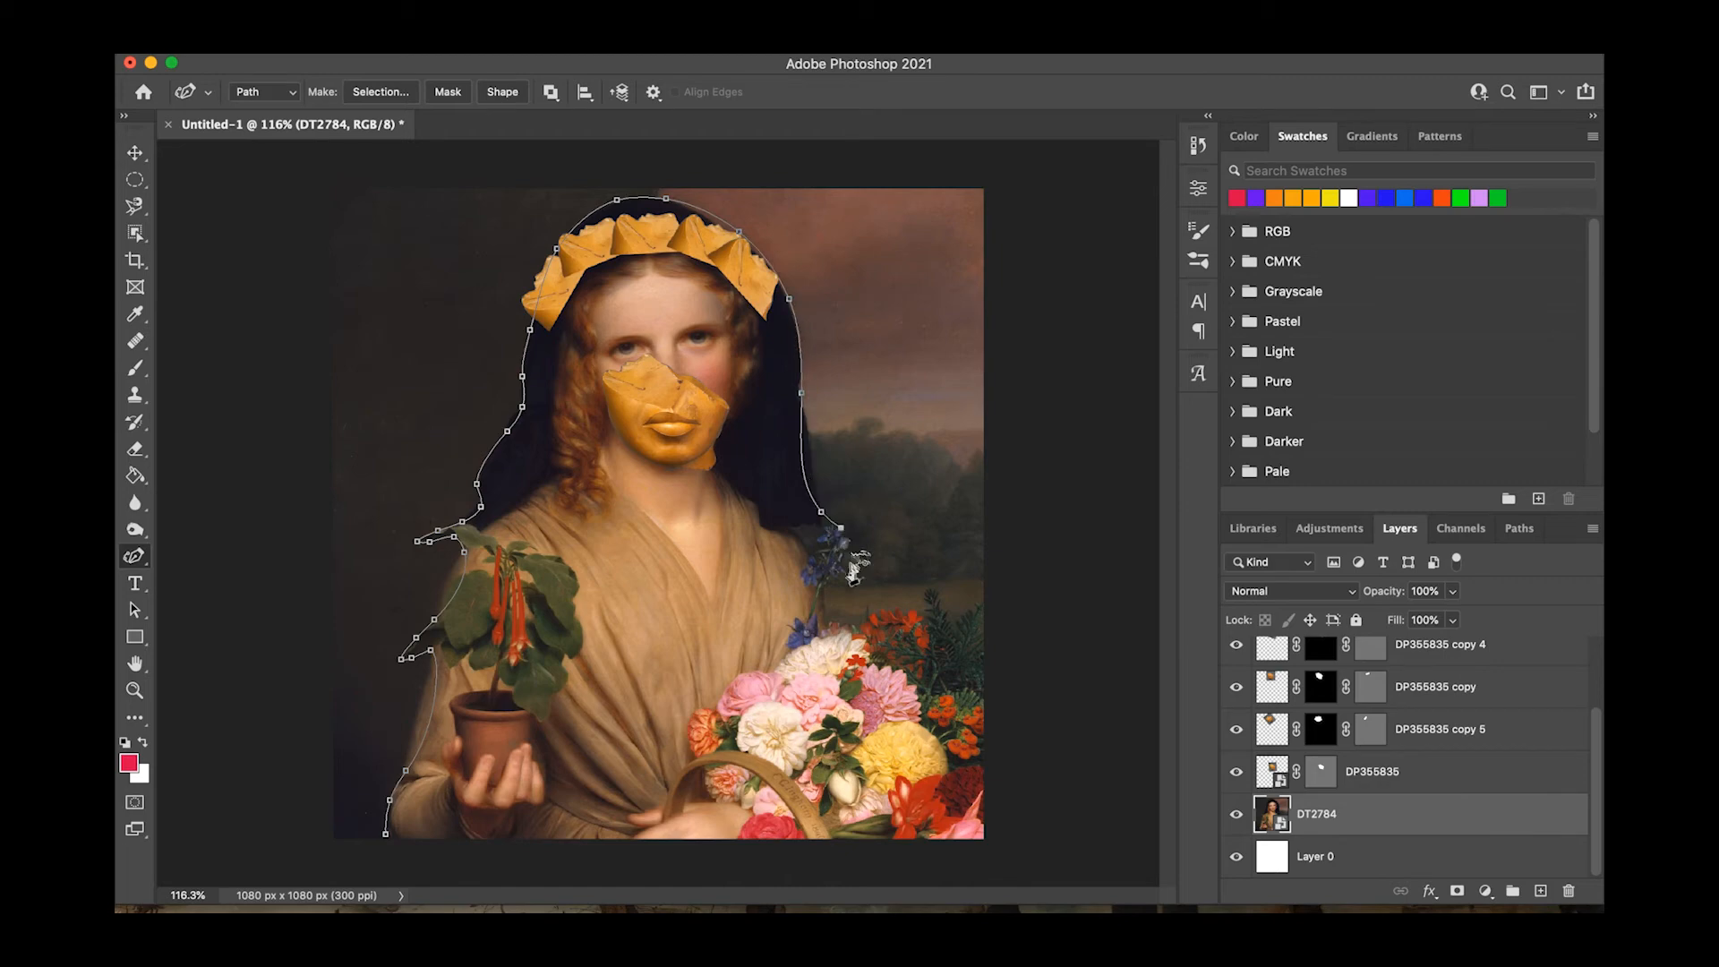
click(822, 584)
click(830, 620)
click(857, 623)
click(878, 607)
click(922, 611)
click(929, 583)
click(949, 611)
click(974, 604)
click(990, 597)
drag(984, 839, 936, 882)
Close the path at the lower sleeve, mask the DT2784 layer with it, and tighten the outline along the hood's upper right.
click(386, 833)
click(462, 92)
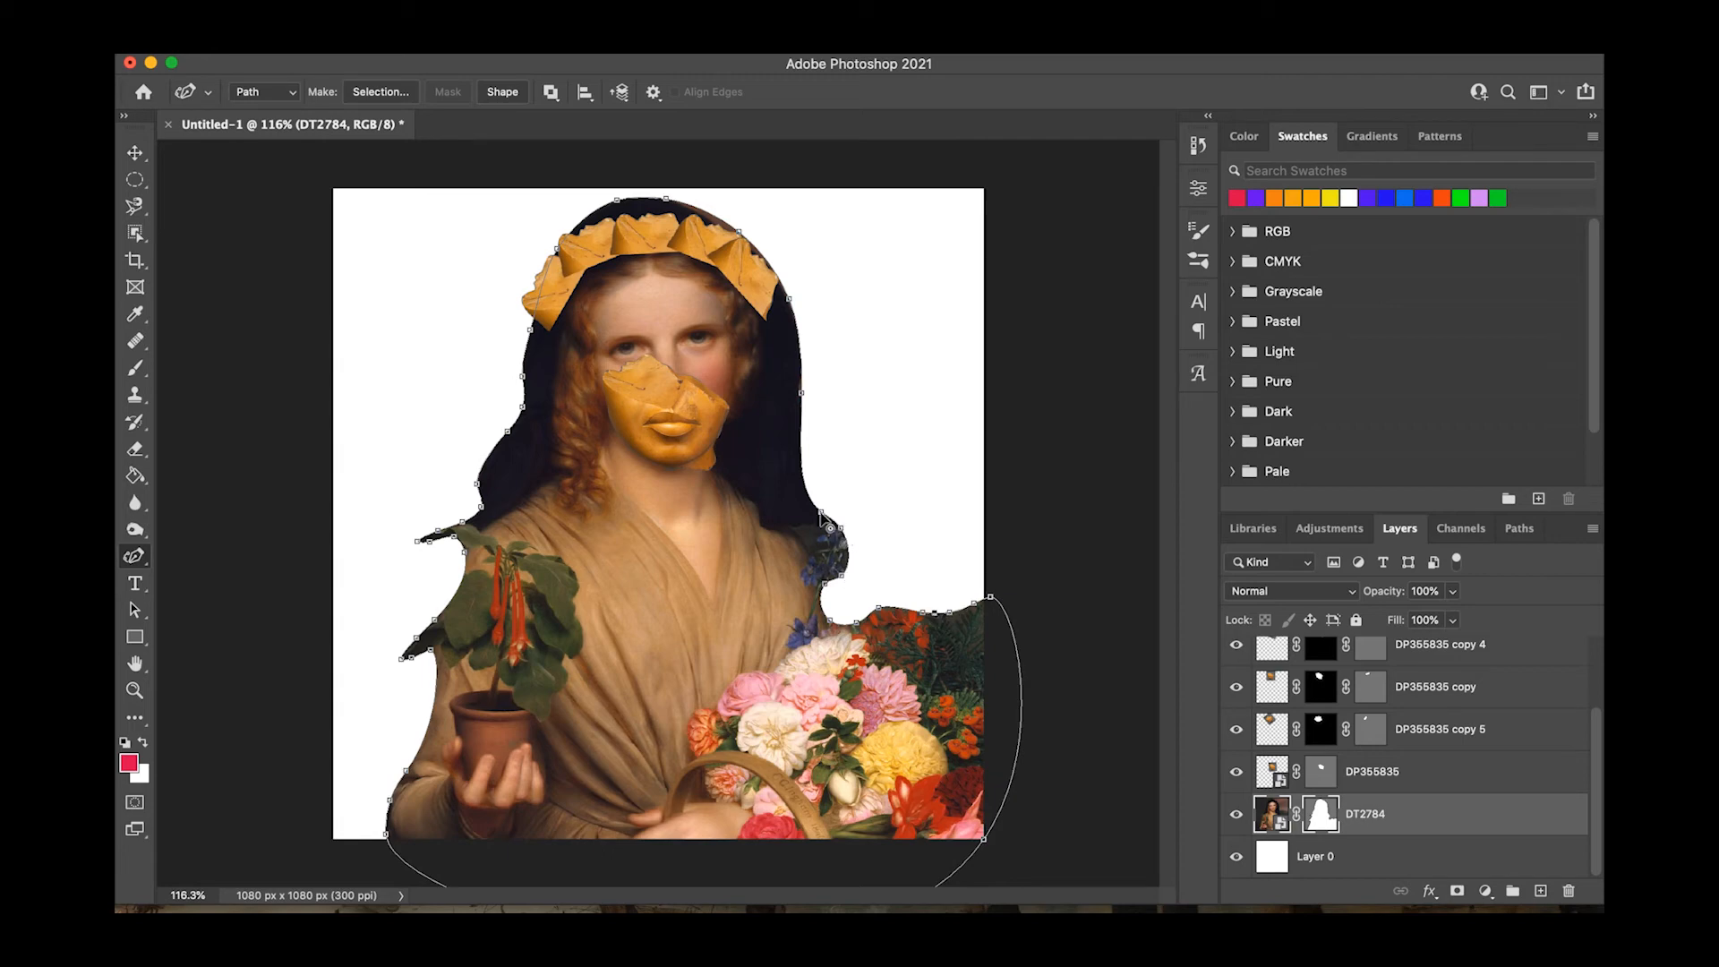
drag(717, 227, 716, 227)
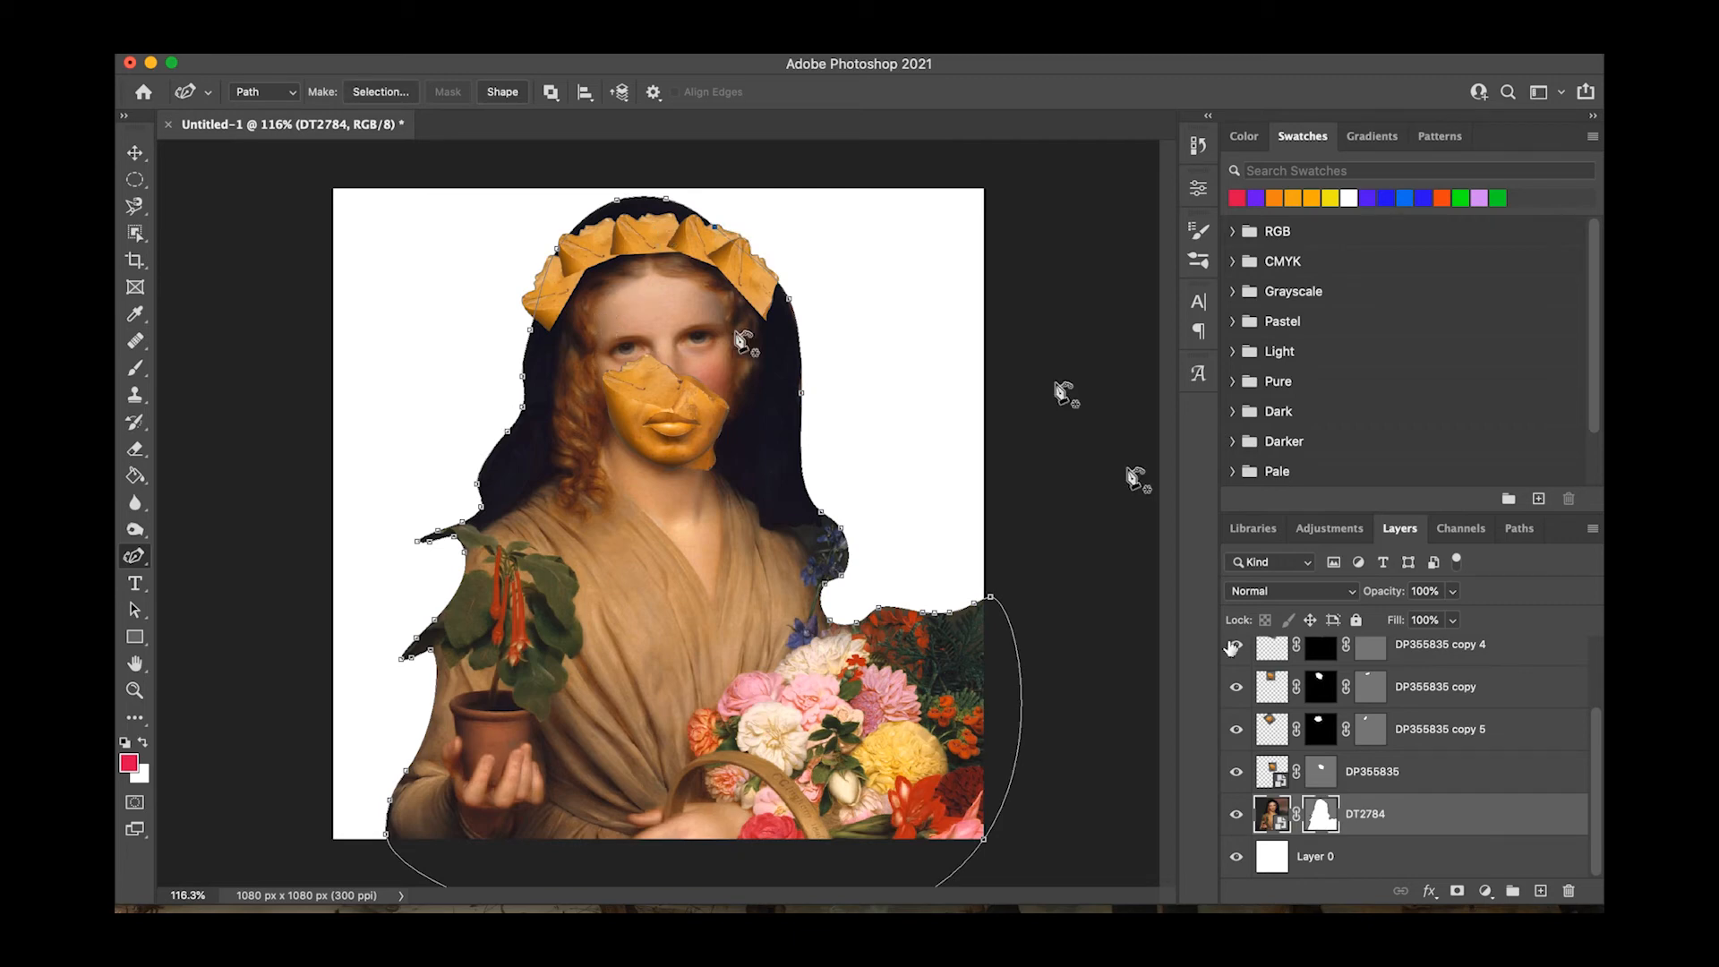
Fill the background Layer 0 with a light pink sampled from a flower in the bouquet.
click(1356, 856)
click(1367, 817)
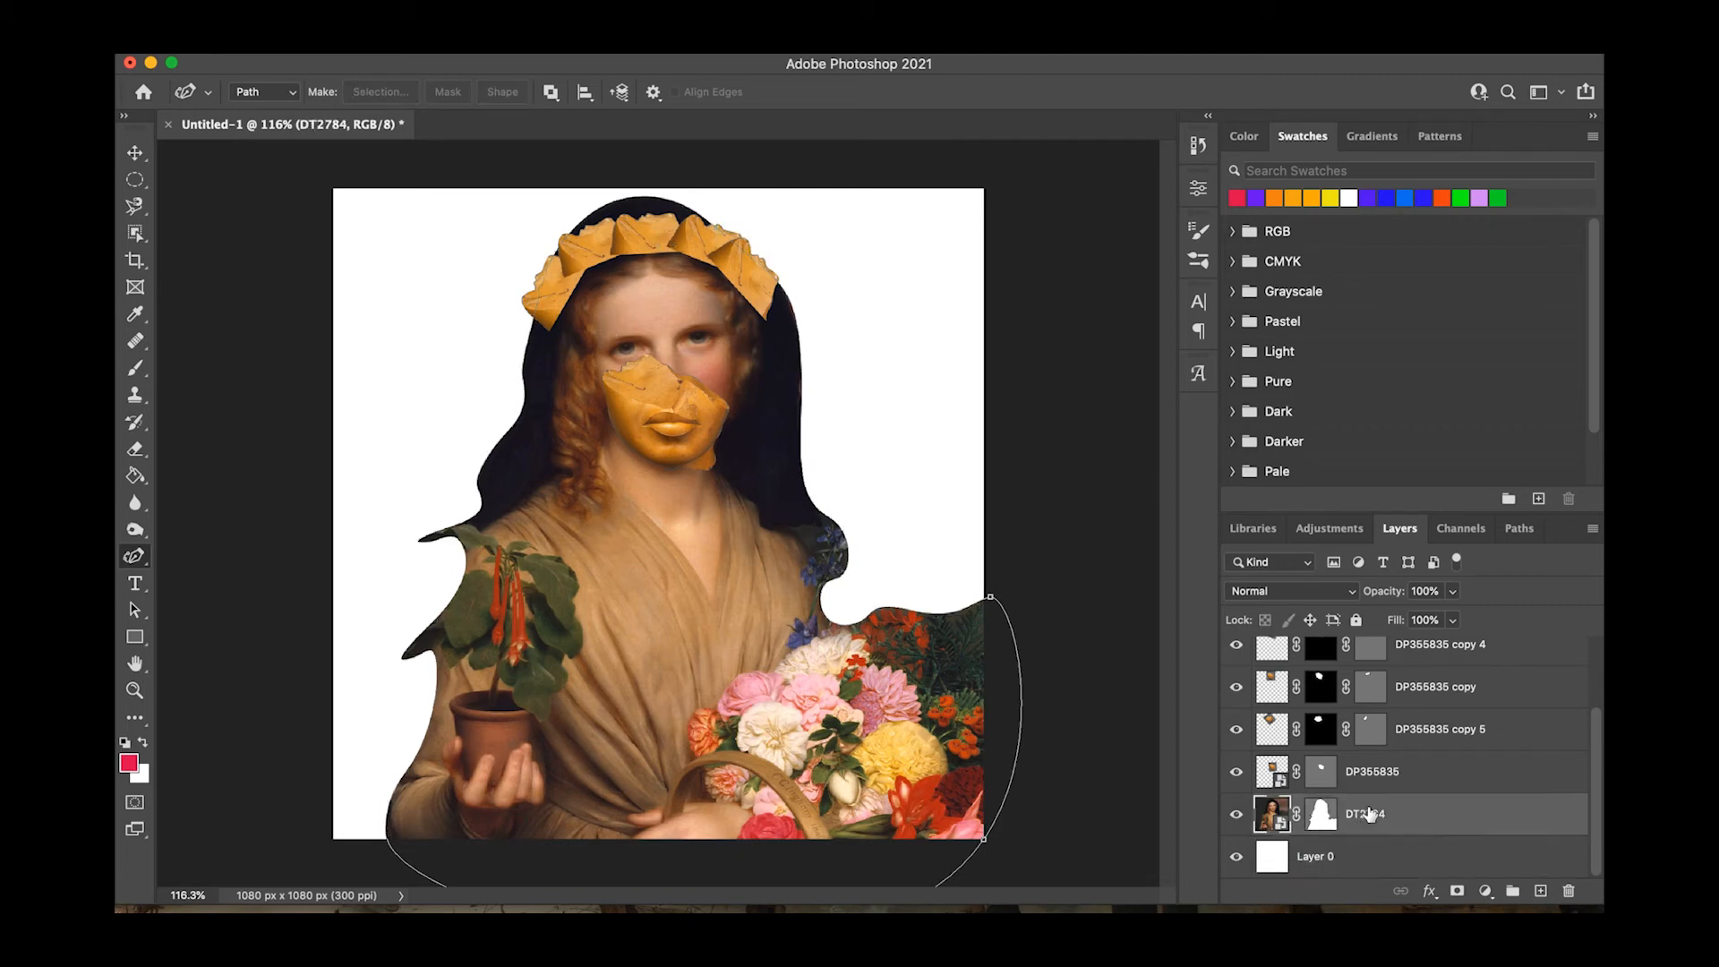
click(1379, 858)
click(135, 314)
click(750, 686)
key(g)
click(909, 358)
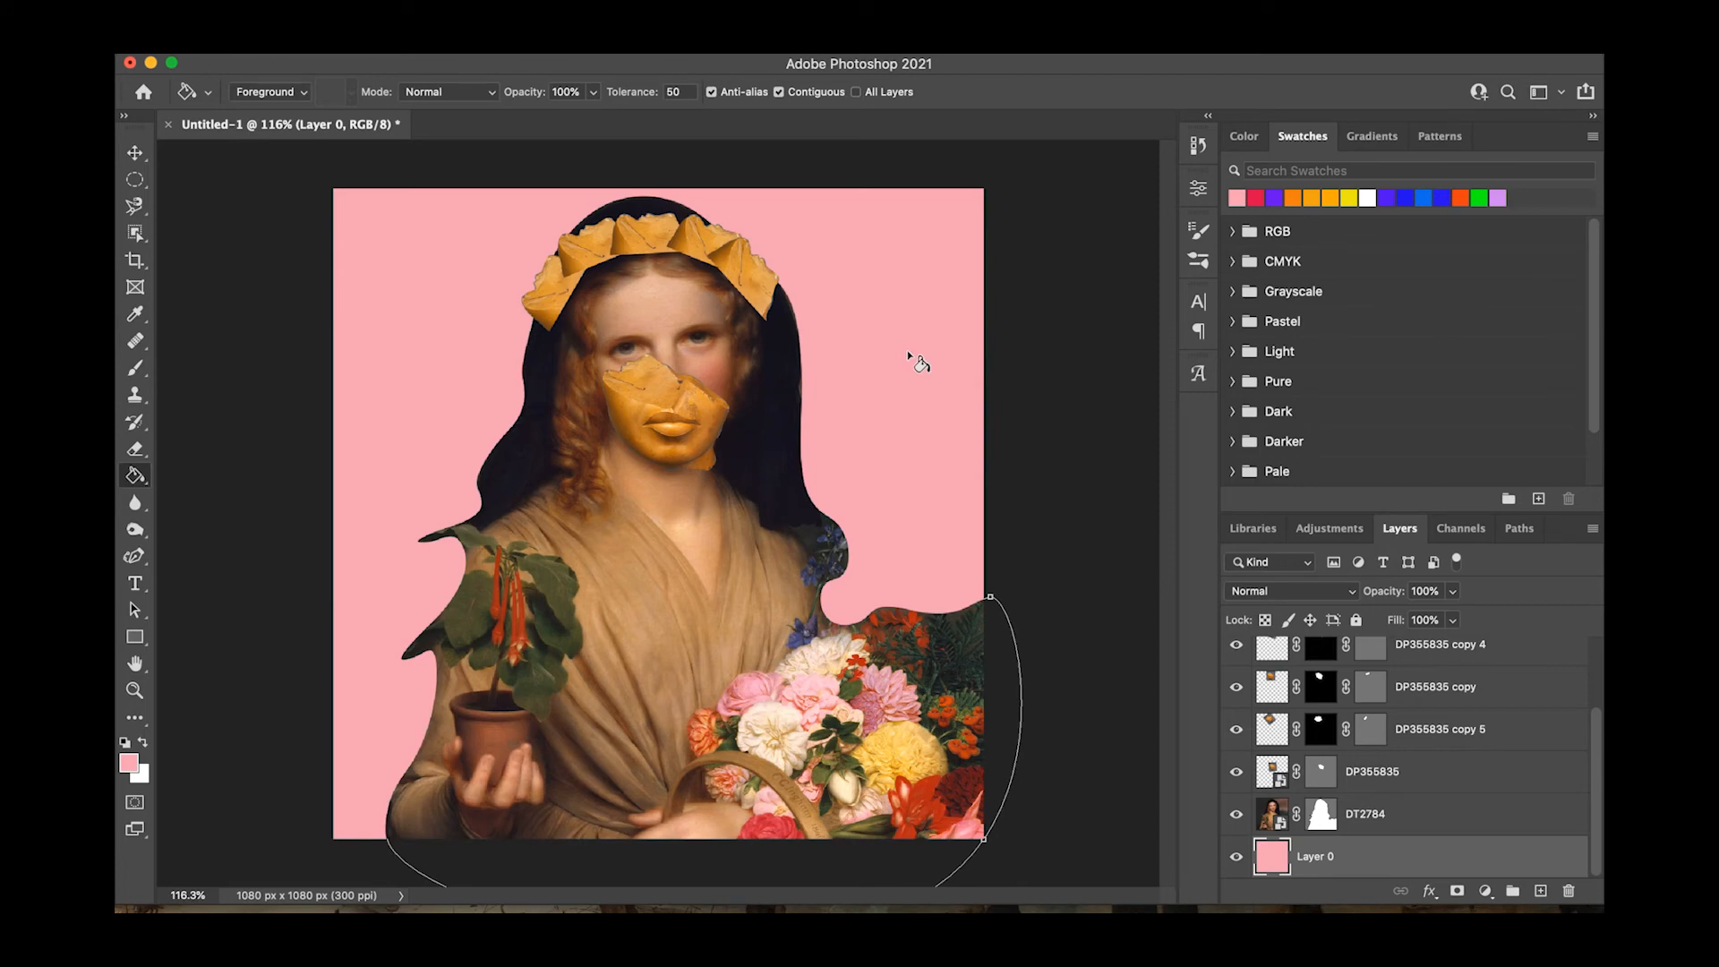
Reshape the woman's mask path beyond the canvas's right edge beside the bouquet with additional anchor points.
click(1423, 814)
key(p)
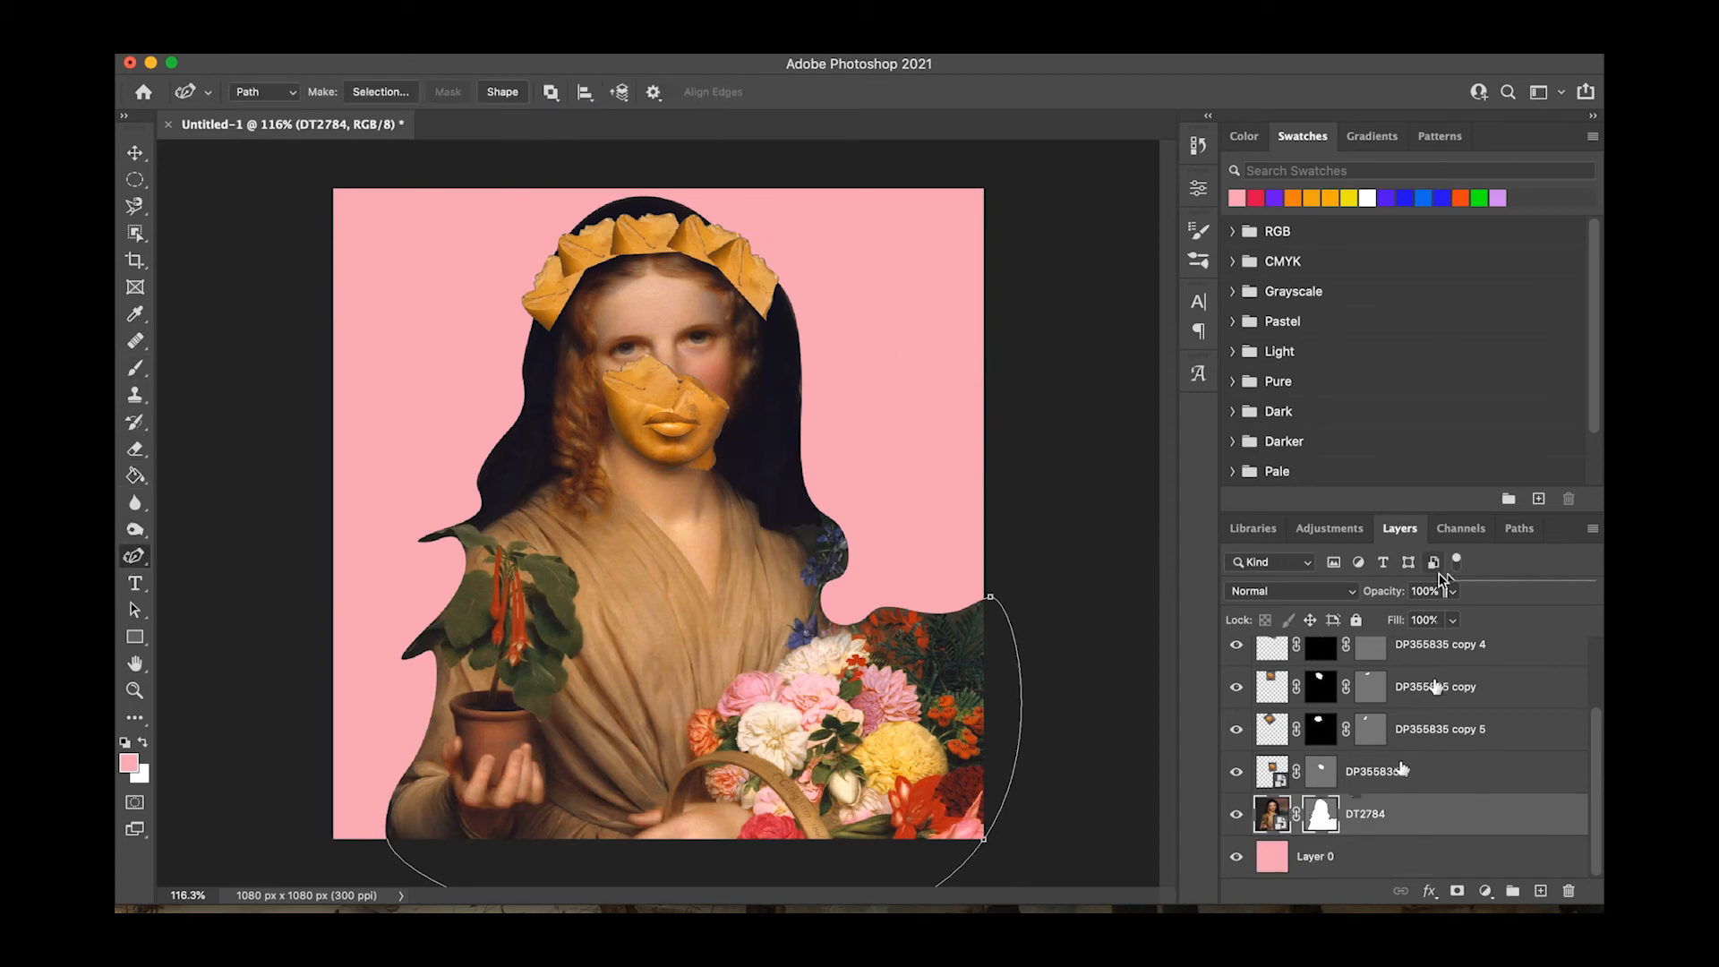
click(1432, 771)
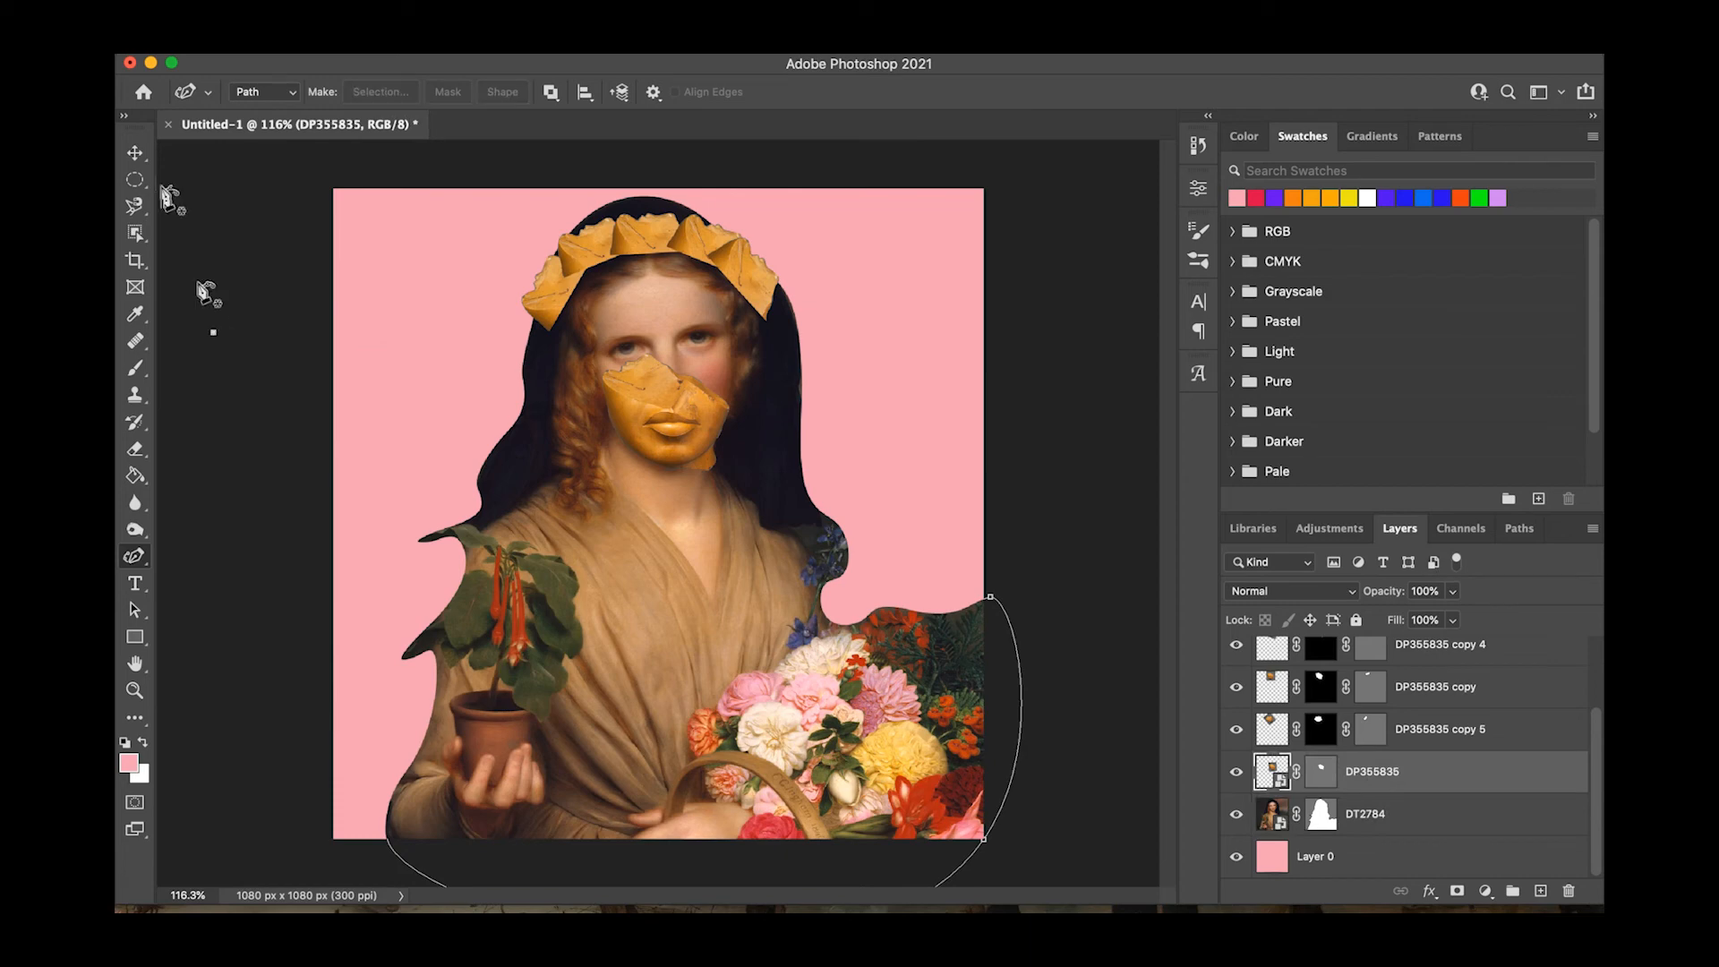
key(v)
click(399, 353)
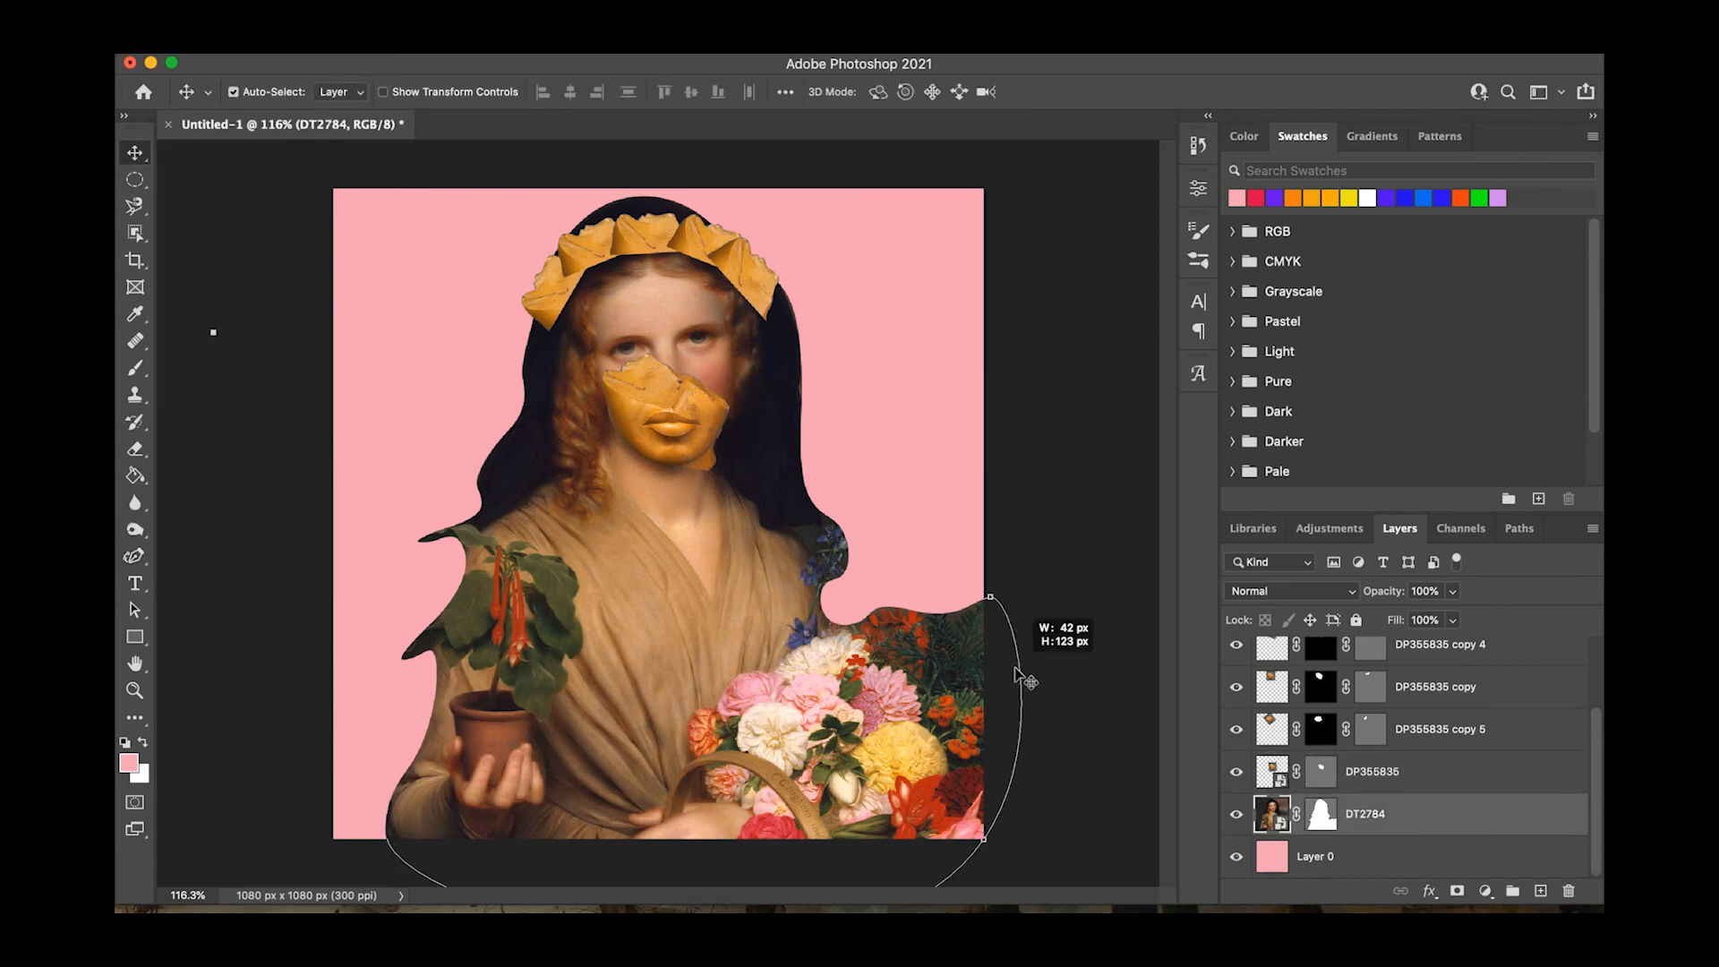
click(134, 556)
click(979, 608)
click(1003, 628)
click(1037, 572)
click(1019, 664)
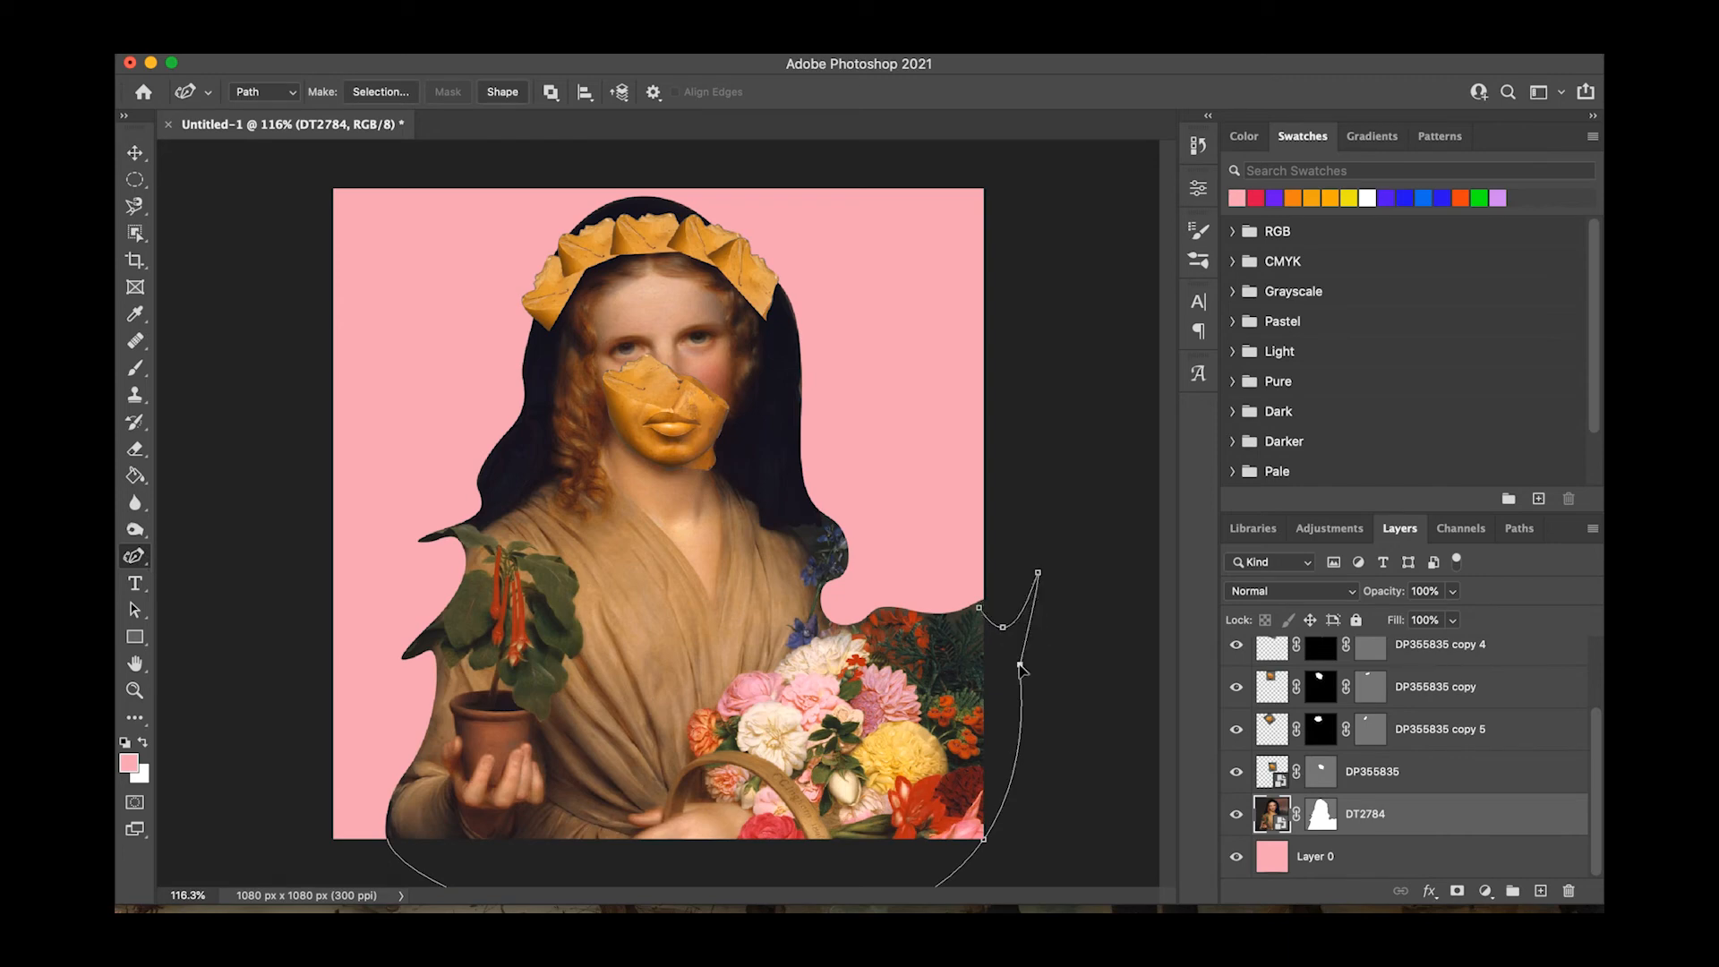
key(Escape)
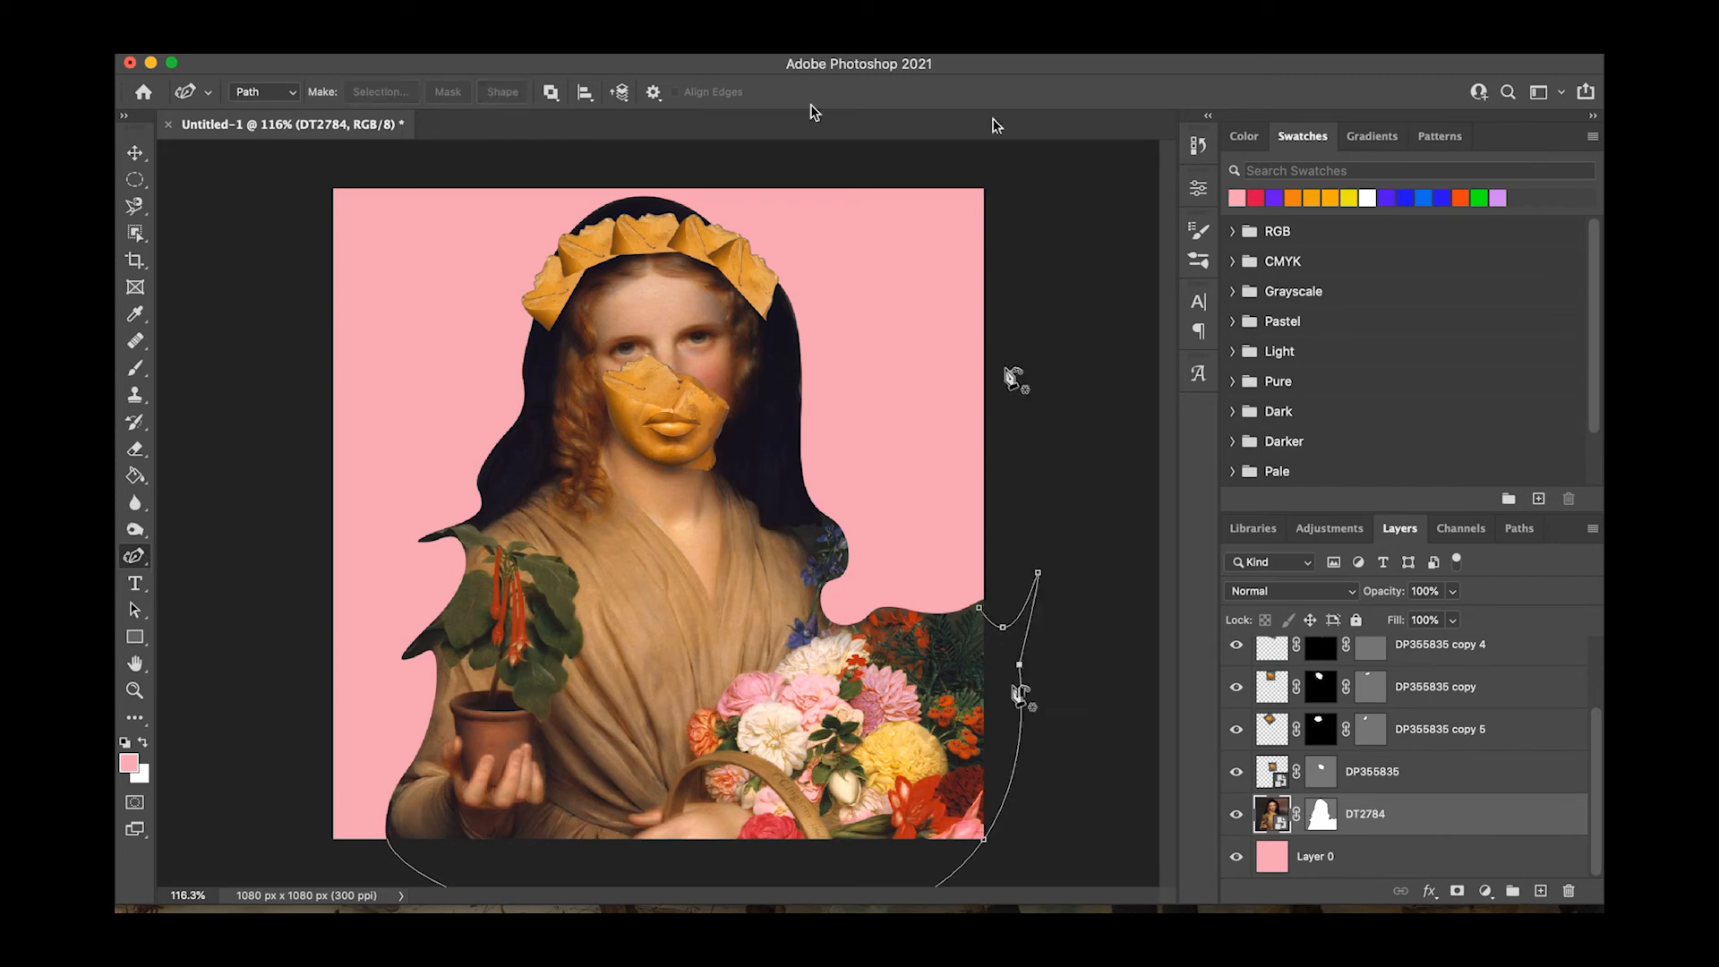
Place the full DT2784 painting again above the cut-out woman and select its lower two-thirds with a rectangular marquee.
click(1297, 817)
key(c)
click(135, 636)
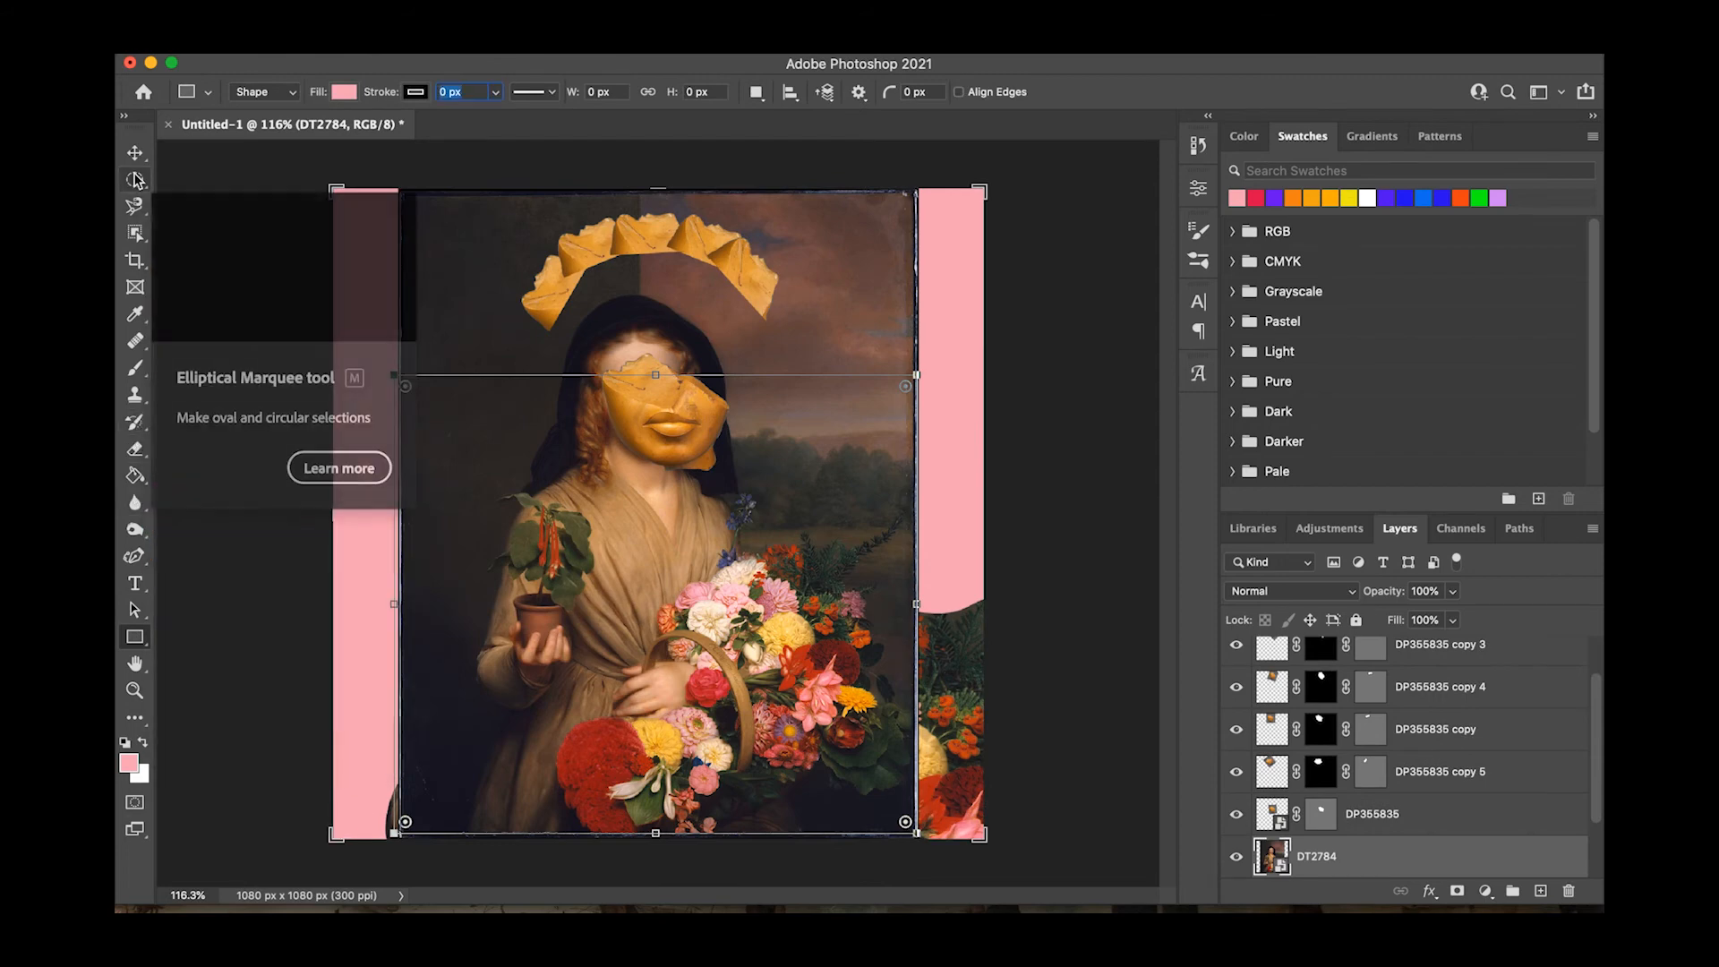
drag(136, 180, 193, 178)
drag(394, 382, 916, 822)
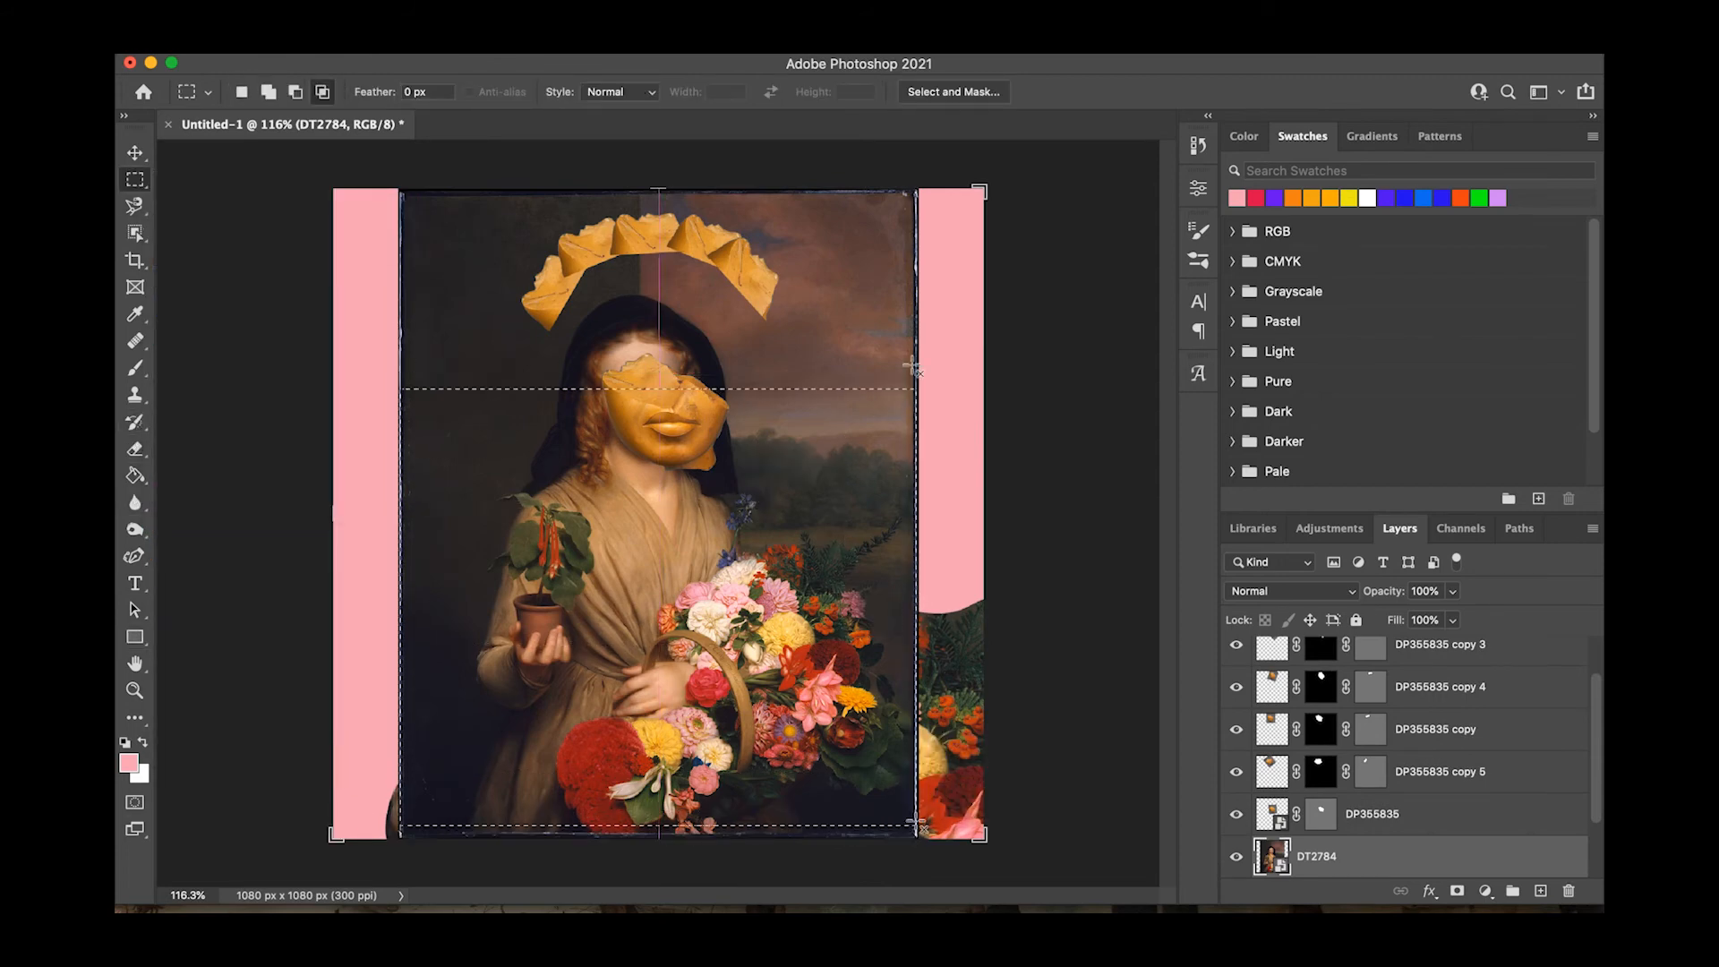
Refine the rectangular selection with Smooth 100, Contrast 38% and a reduced Shift Edge, and output it as a layer mask.
click(931, 90)
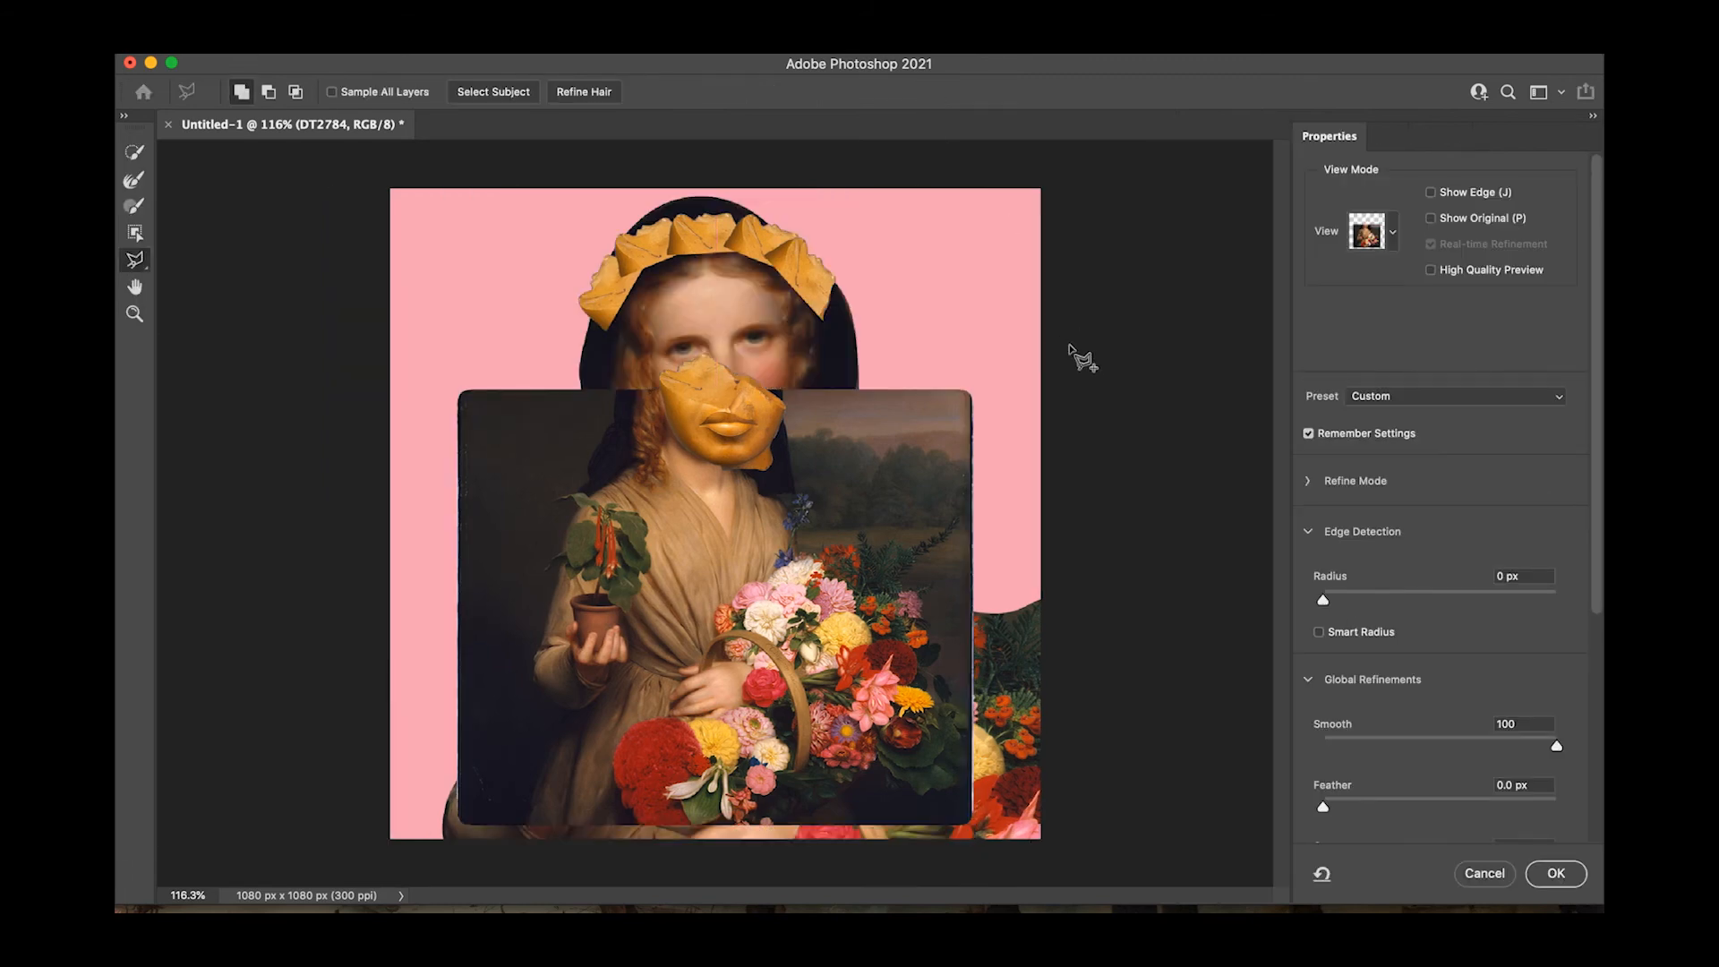
scroll(1385, 703, down, 5)
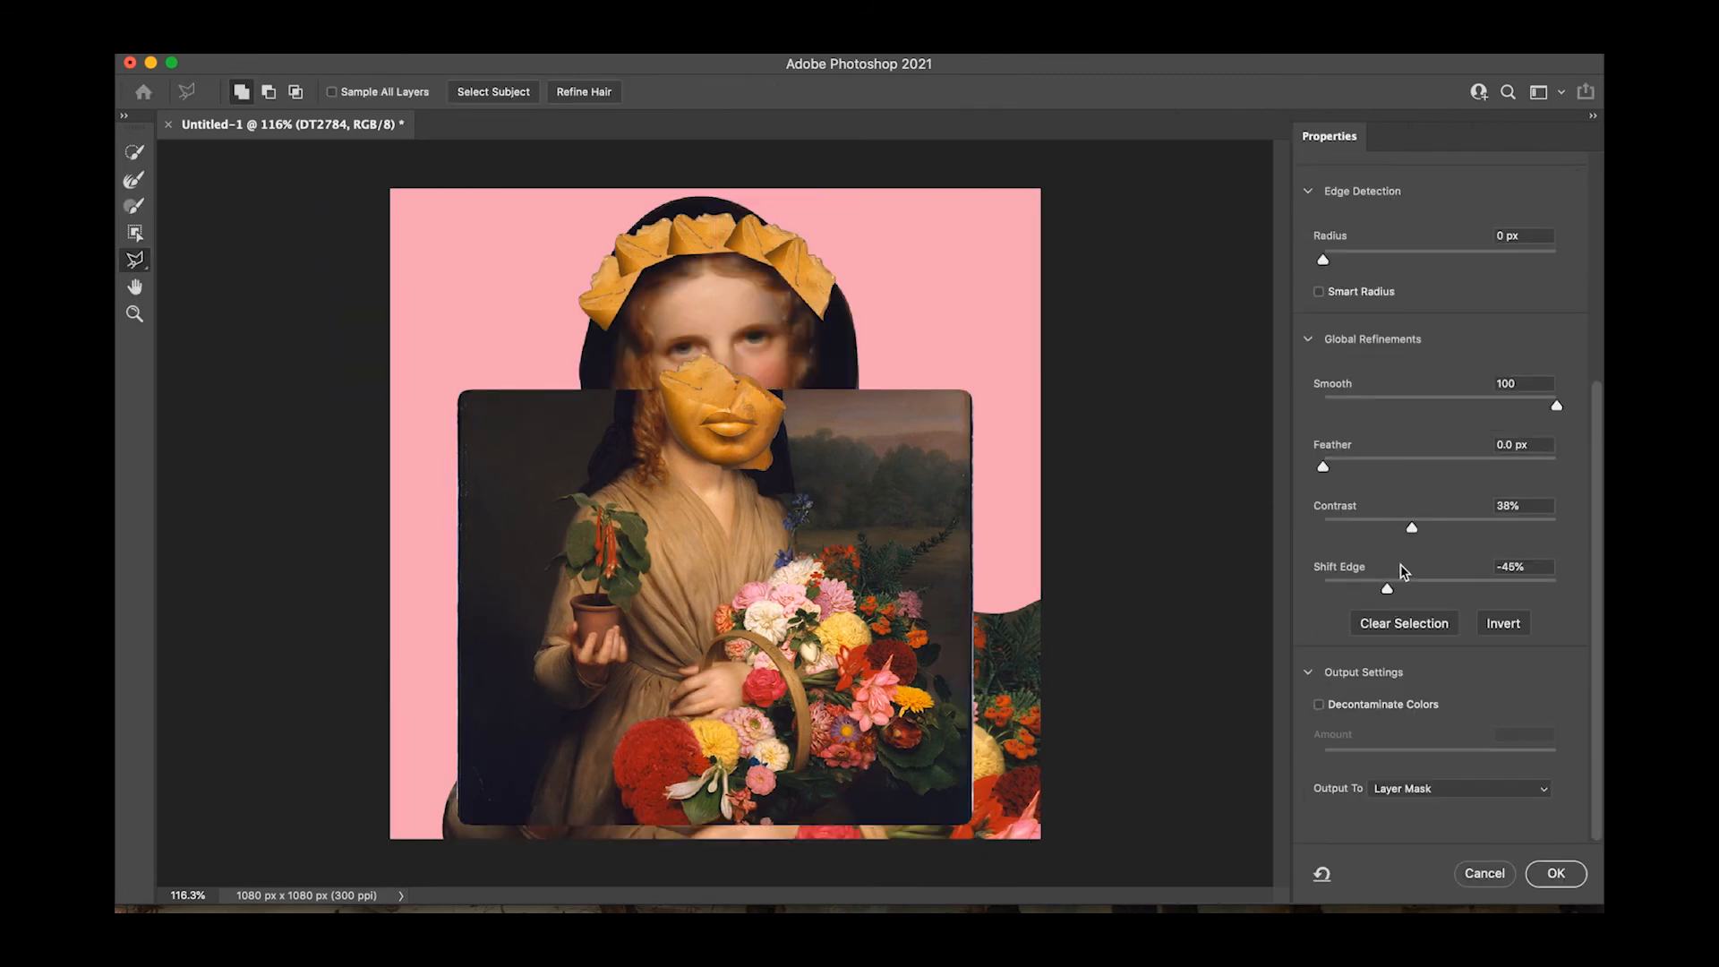
drag(1388, 589, 1600, 511)
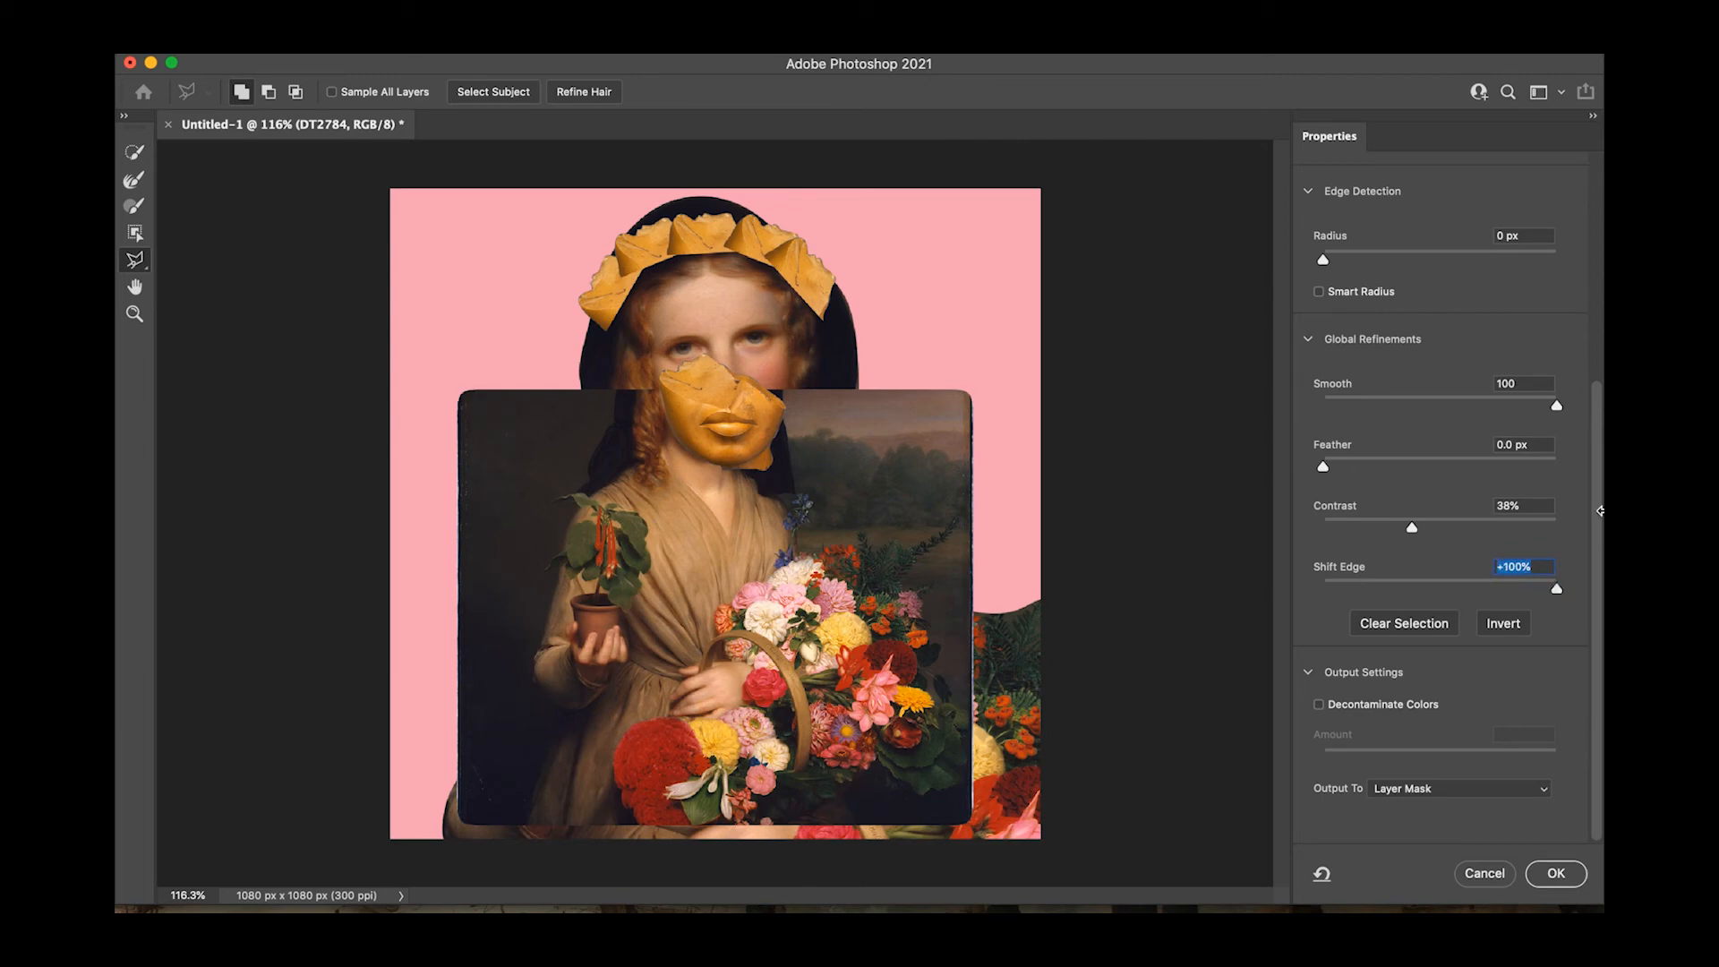
drag(1553, 589, 1292, 586)
click(1556, 873)
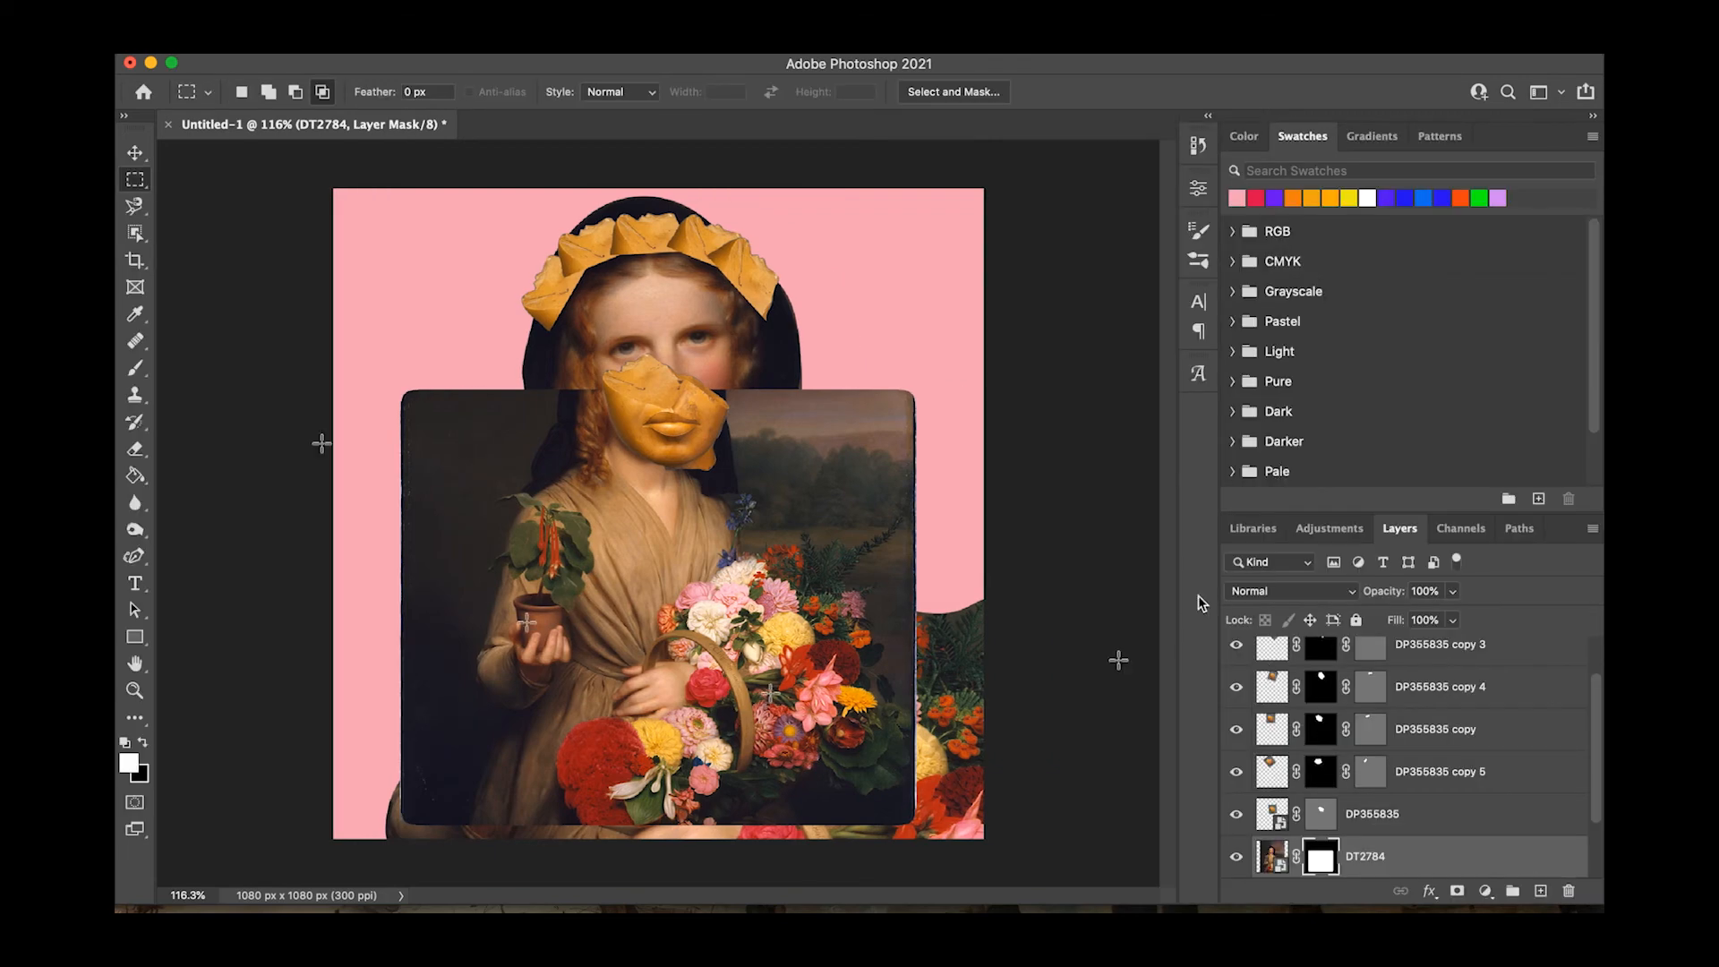
Stack the rounded painting panel below the cut-out woman's layer and position it behind her shoulders against the pink background.
drag(441, 478, 445, 406)
drag(1366, 856, 1366, 819)
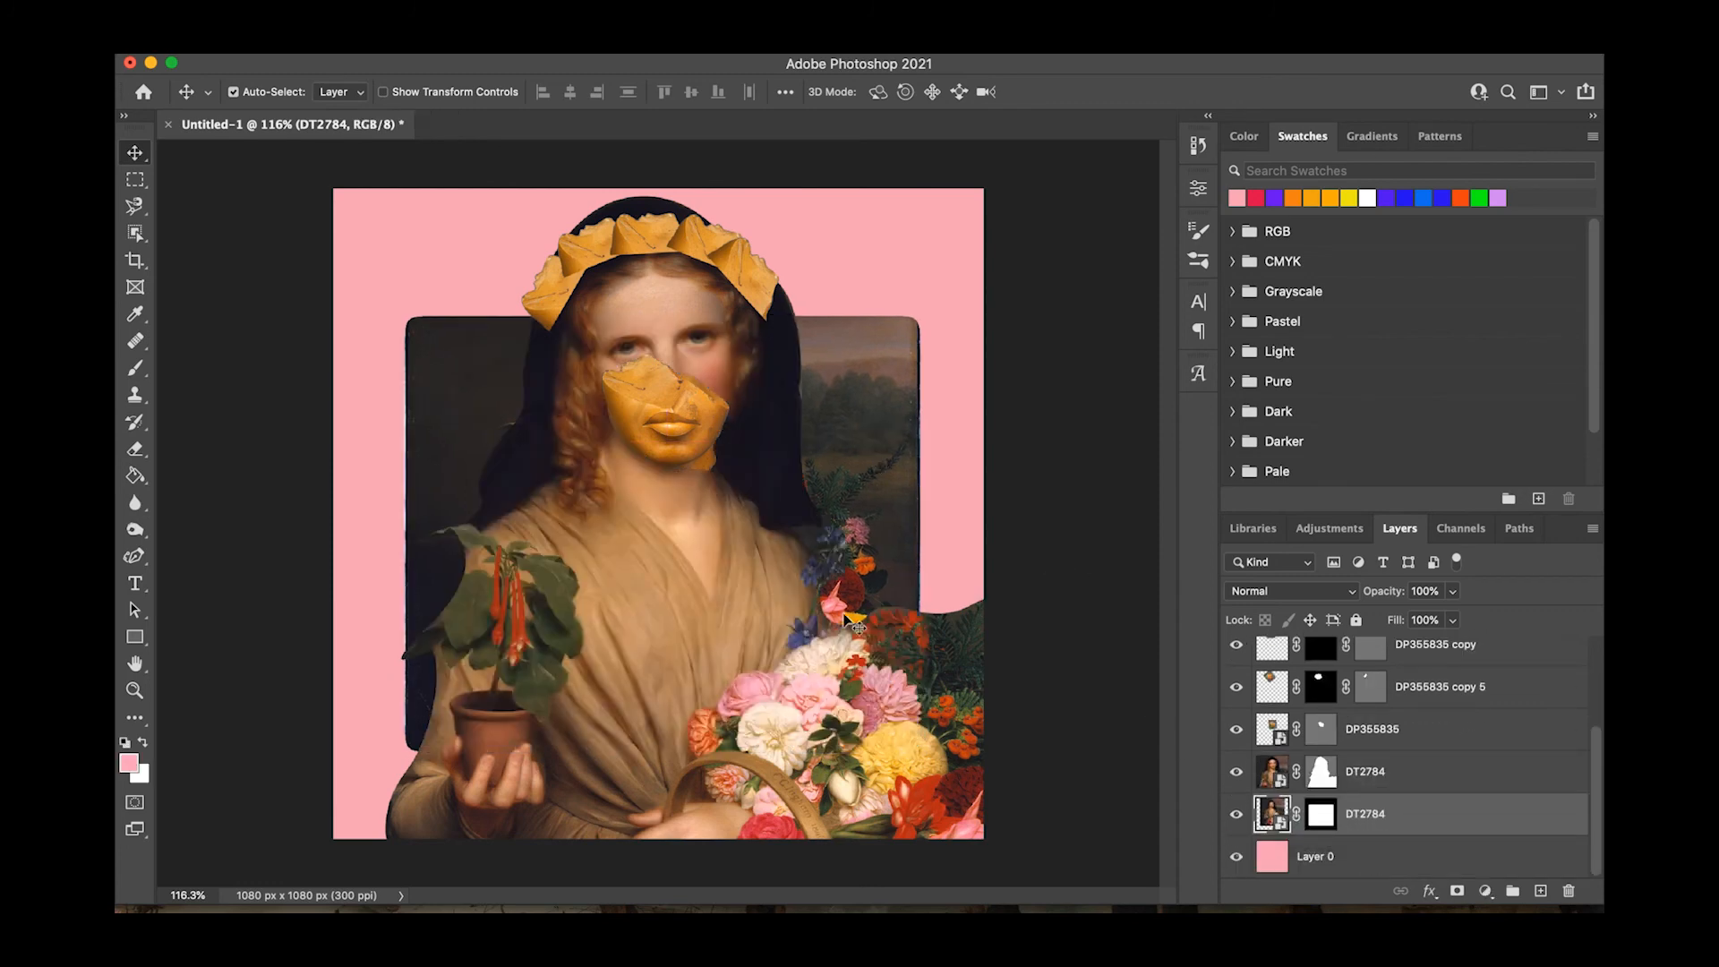
drag(883, 426, 848, 457)
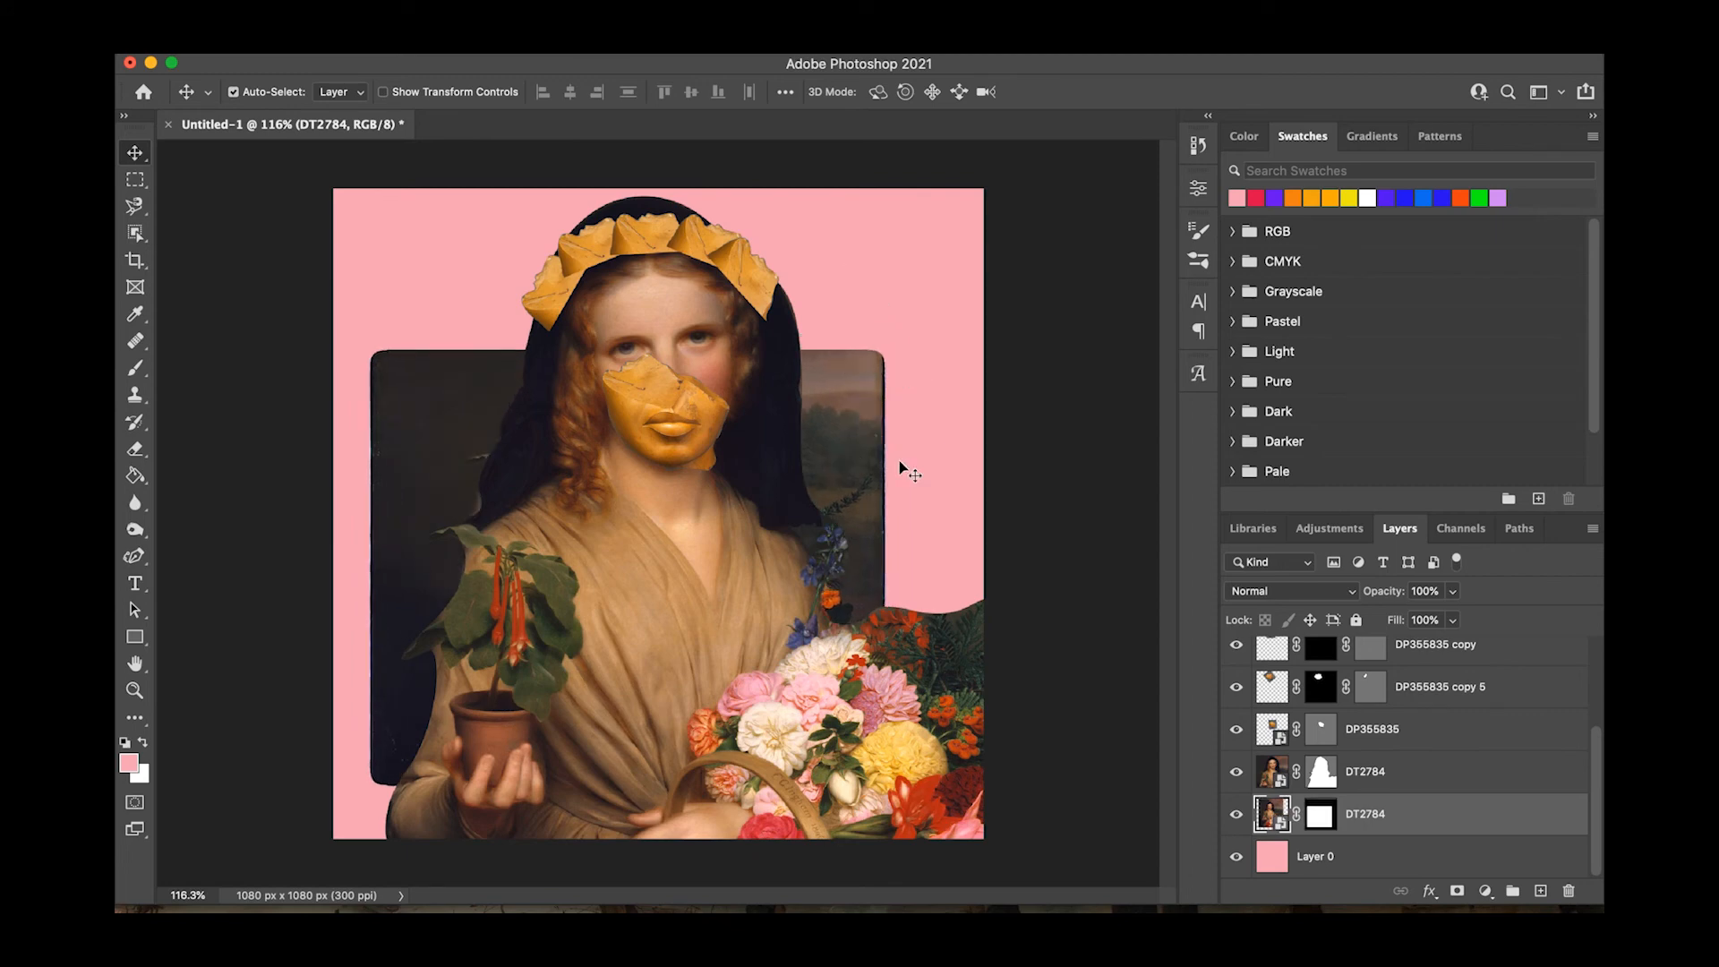
drag(863, 472, 875, 476)
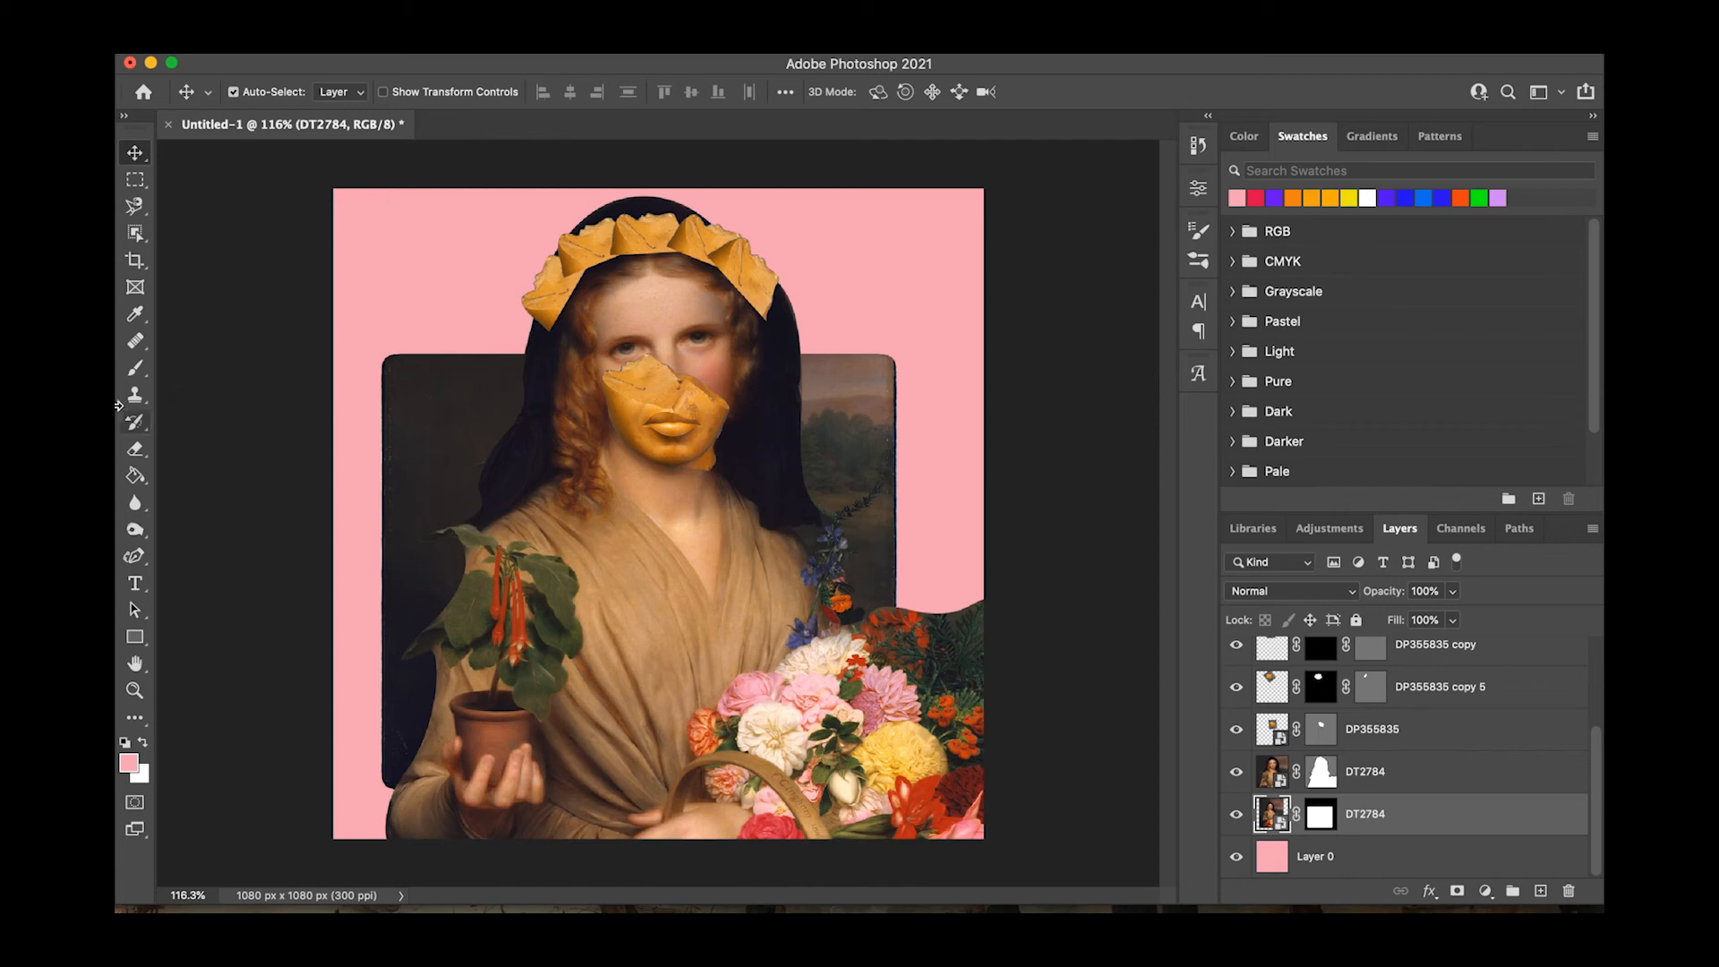
Outline the dark foliage at the bouquet's upper right edge with the Polygonal Lasso and try to delete it from the woman's layer.
click(654, 614)
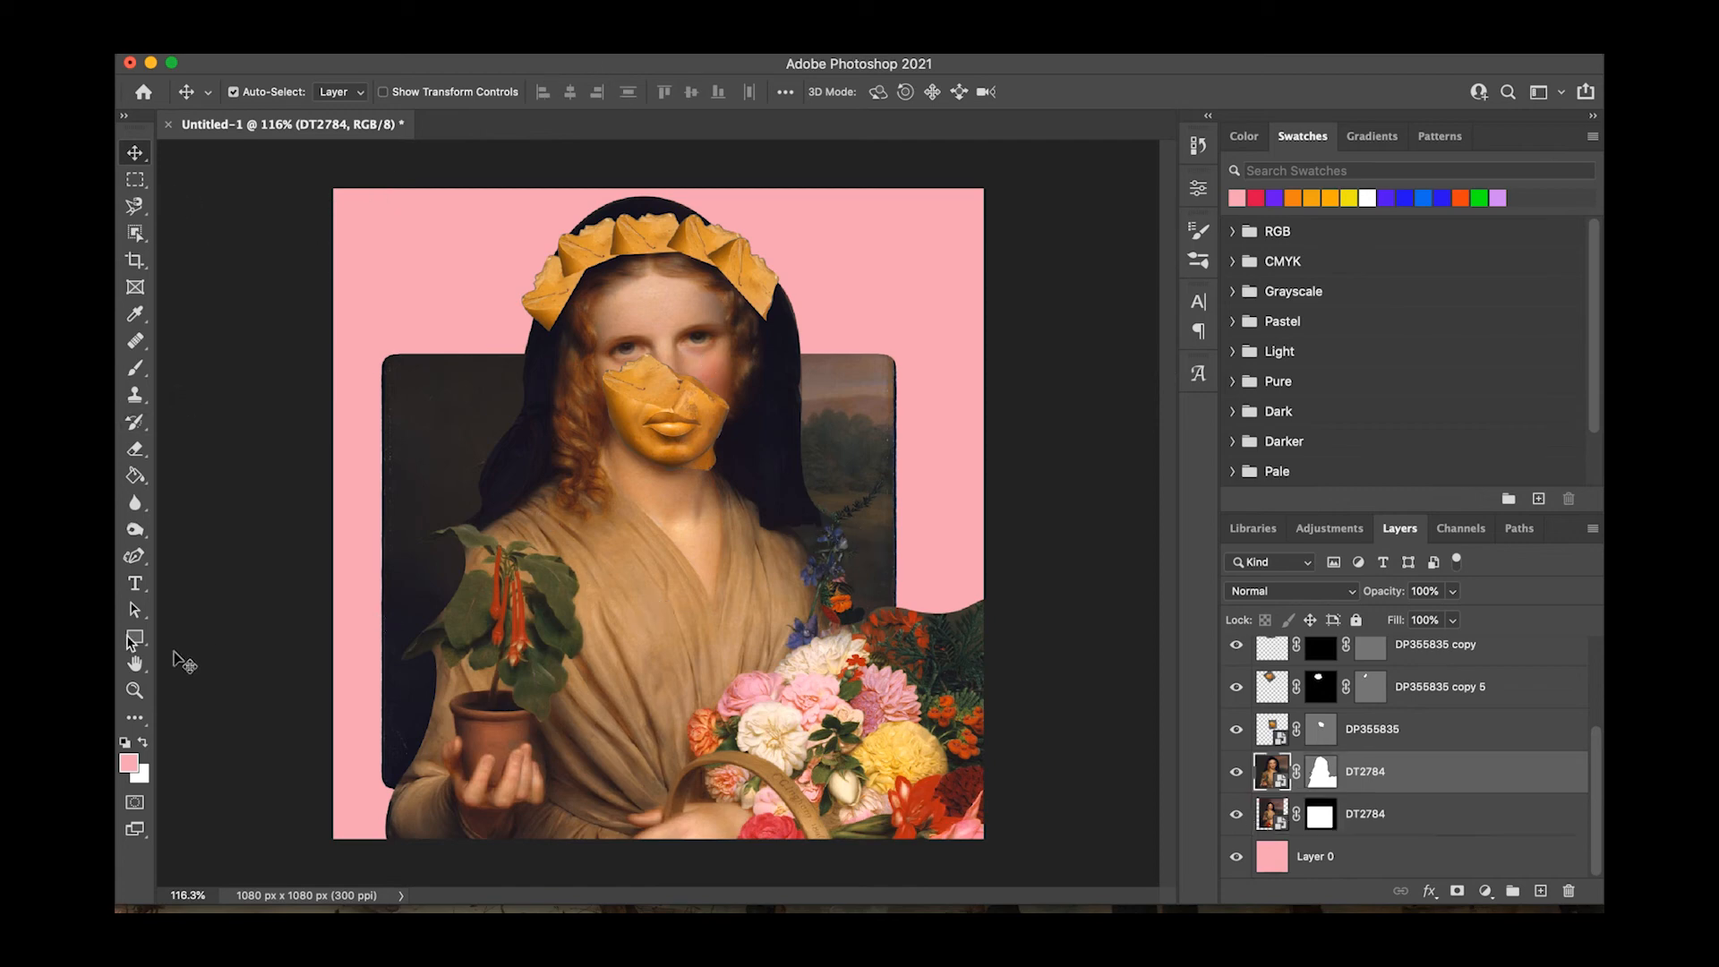
click(142, 209)
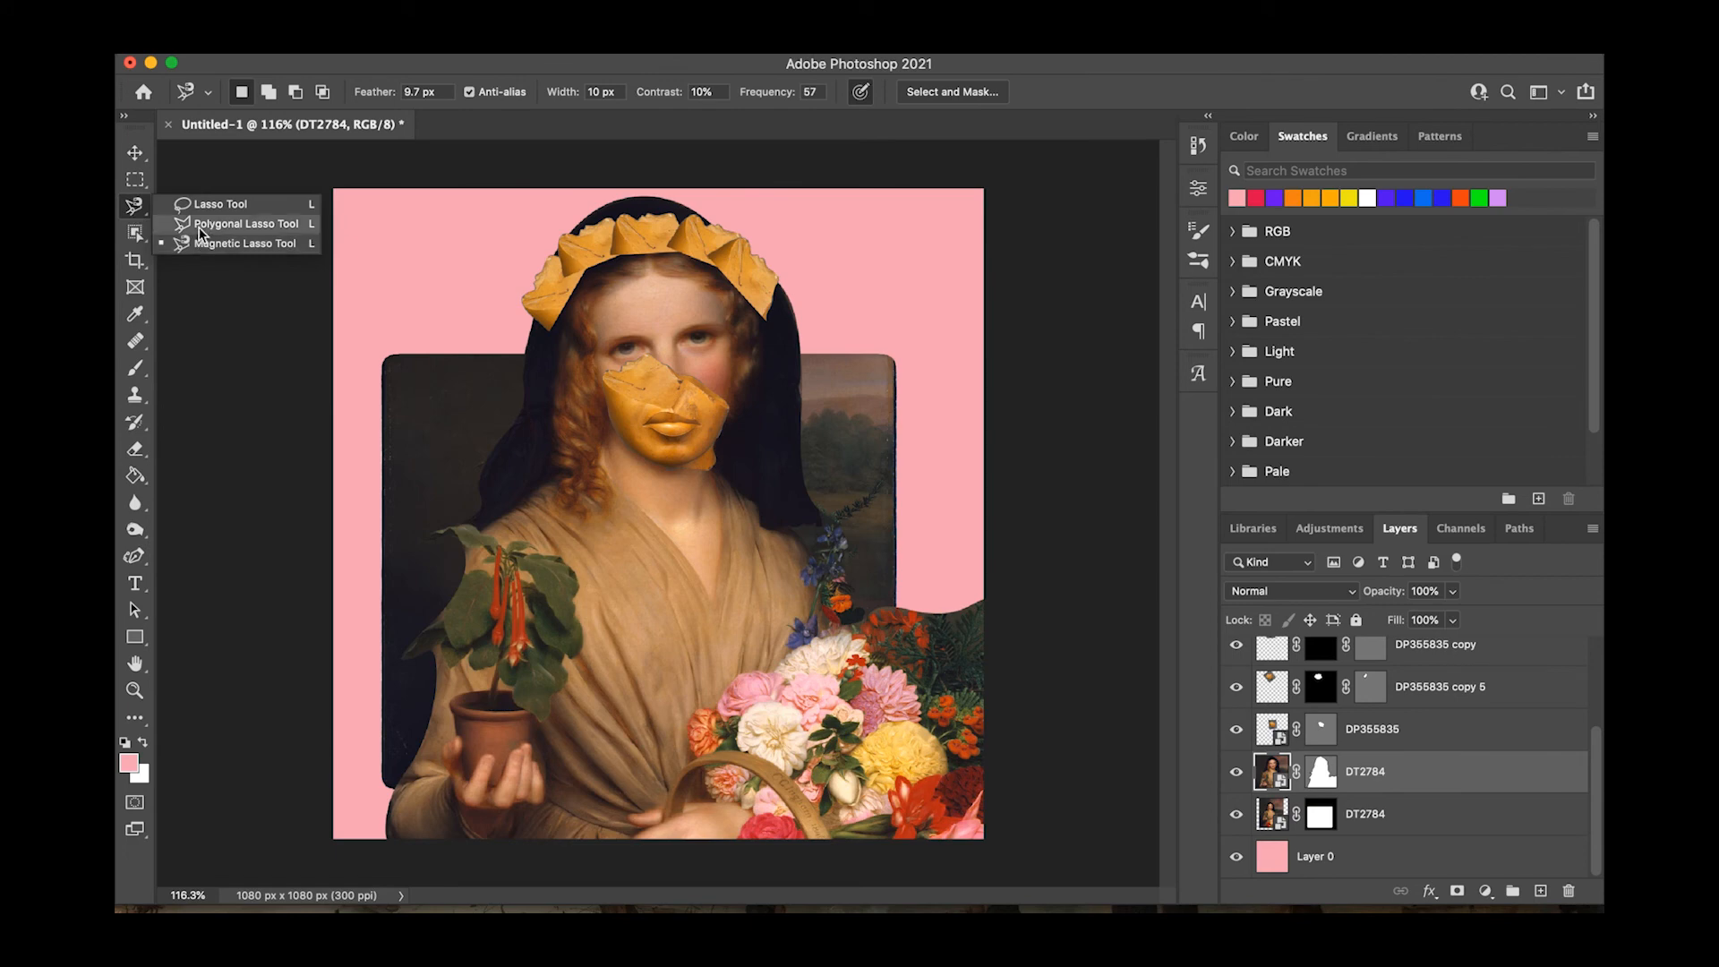
click(199, 228)
click(925, 614)
click(934, 692)
click(973, 690)
click(986, 693)
click(985, 549)
click(926, 614)
key(BackSpace)
click(1015, 357)
Rasterize the cut-out woman's DT2784 layer so that its pixels can be edited directly.
right_click(1375, 772)
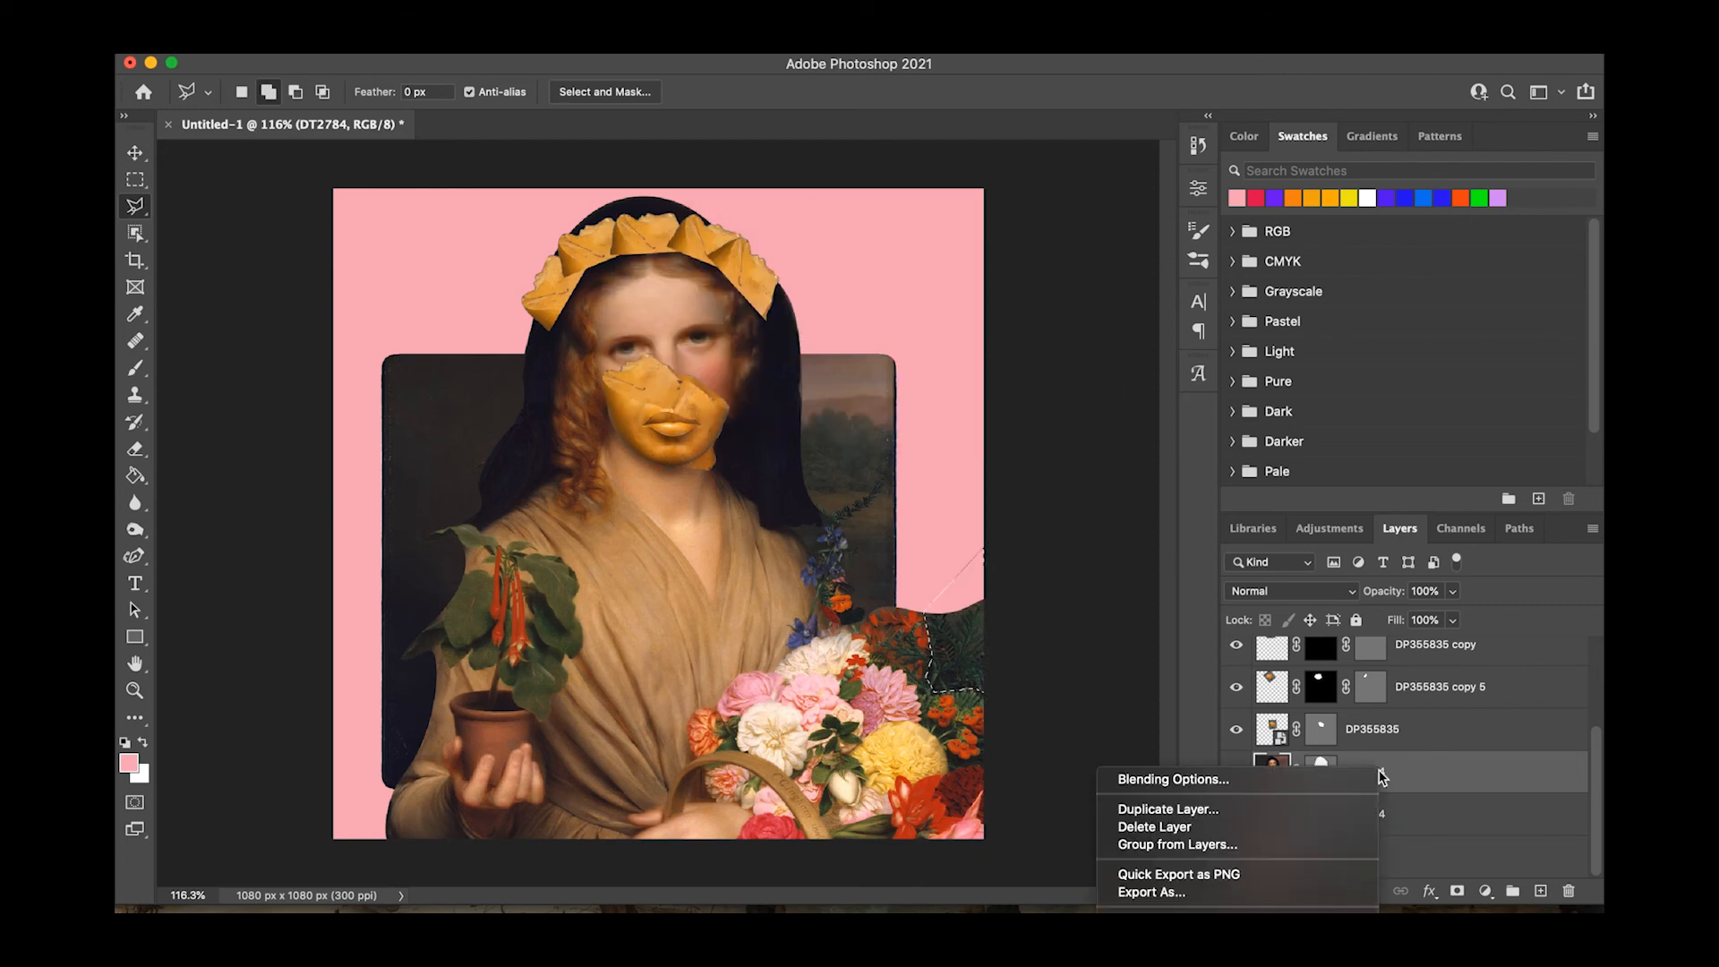
scroll(1270, 423, up, 1)
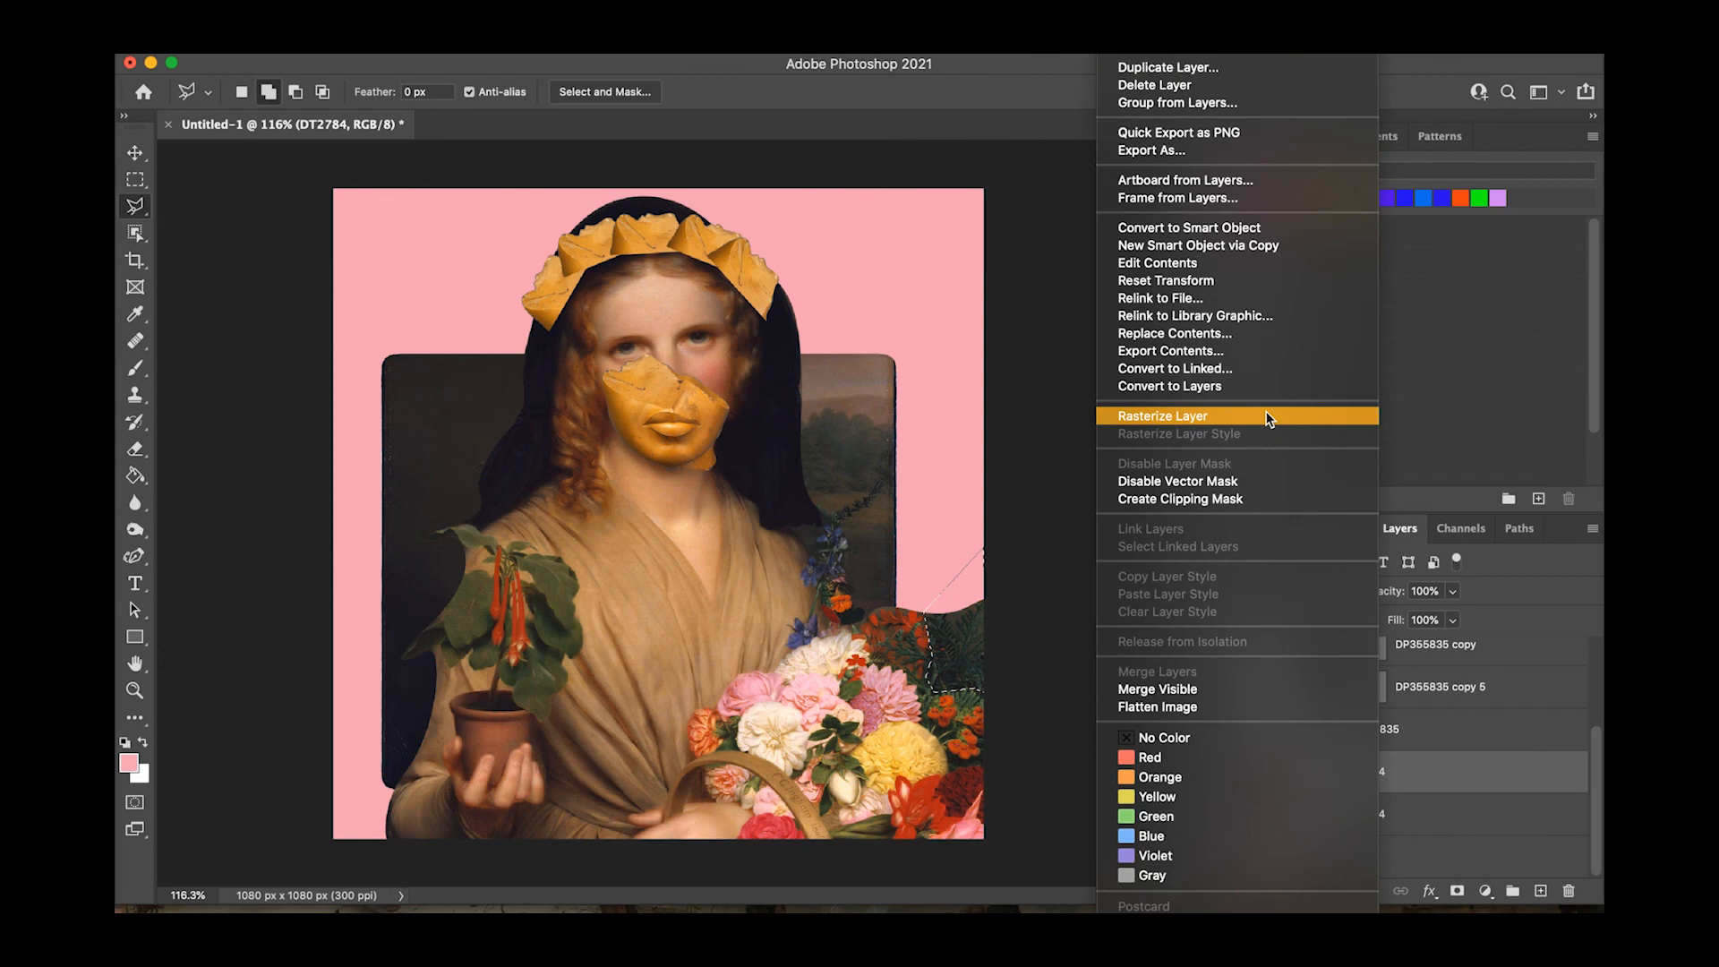
click(1270, 287)
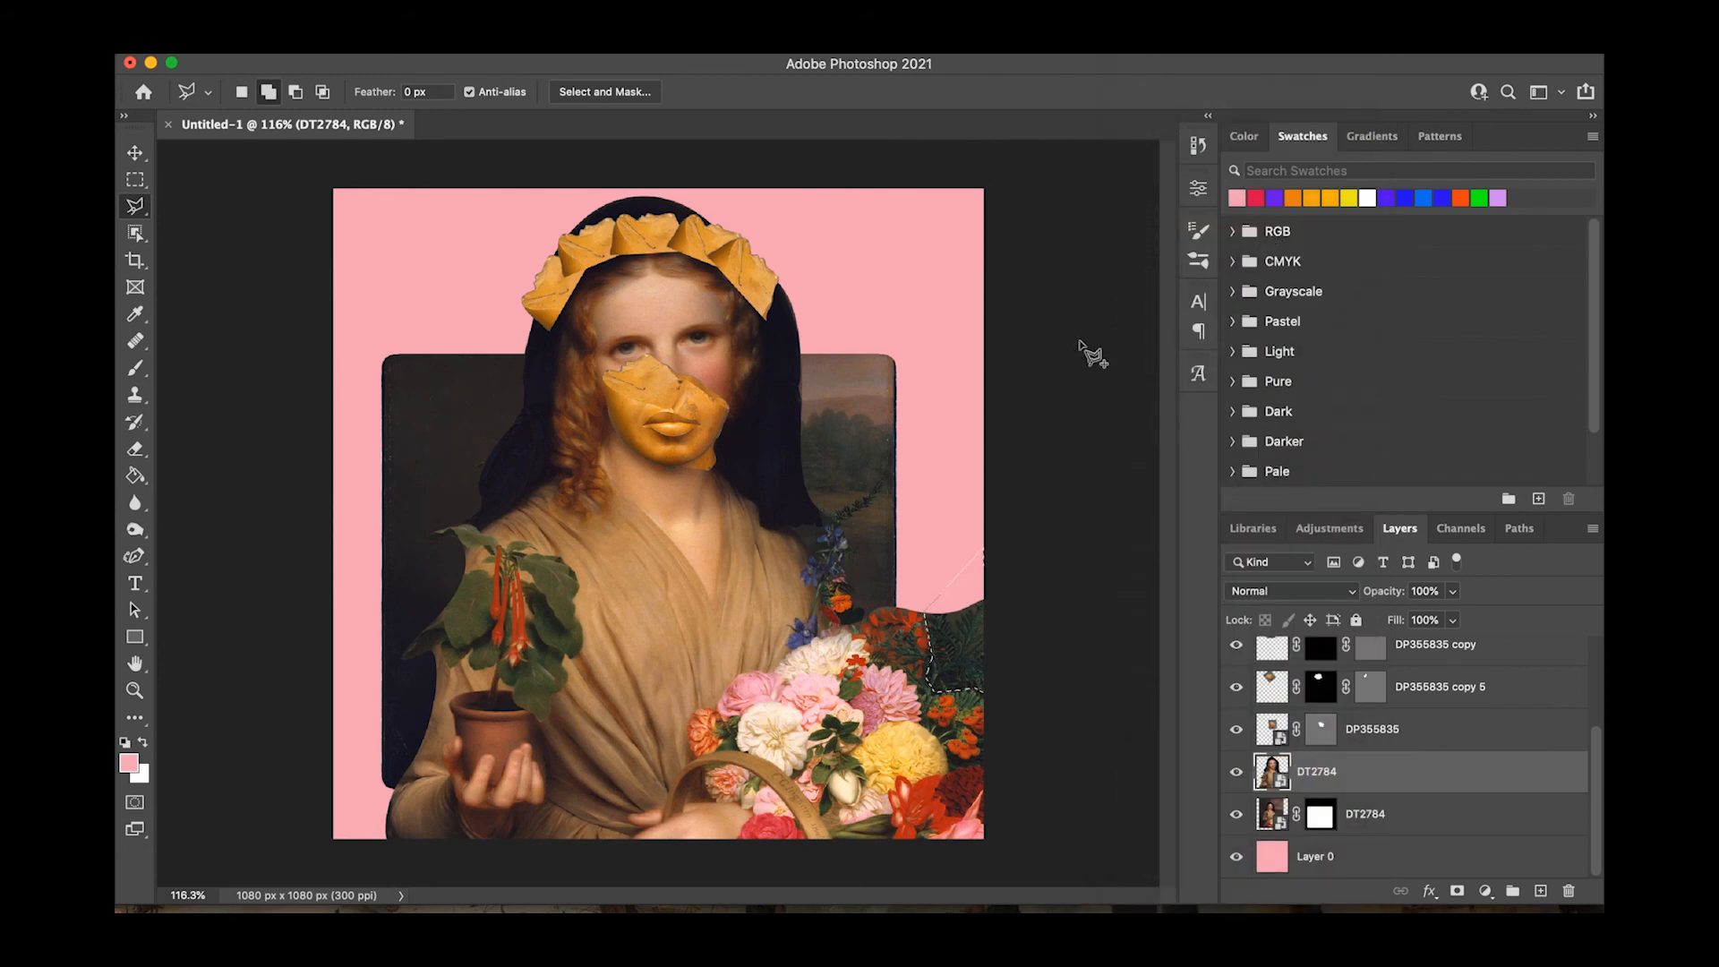
click(638, 93)
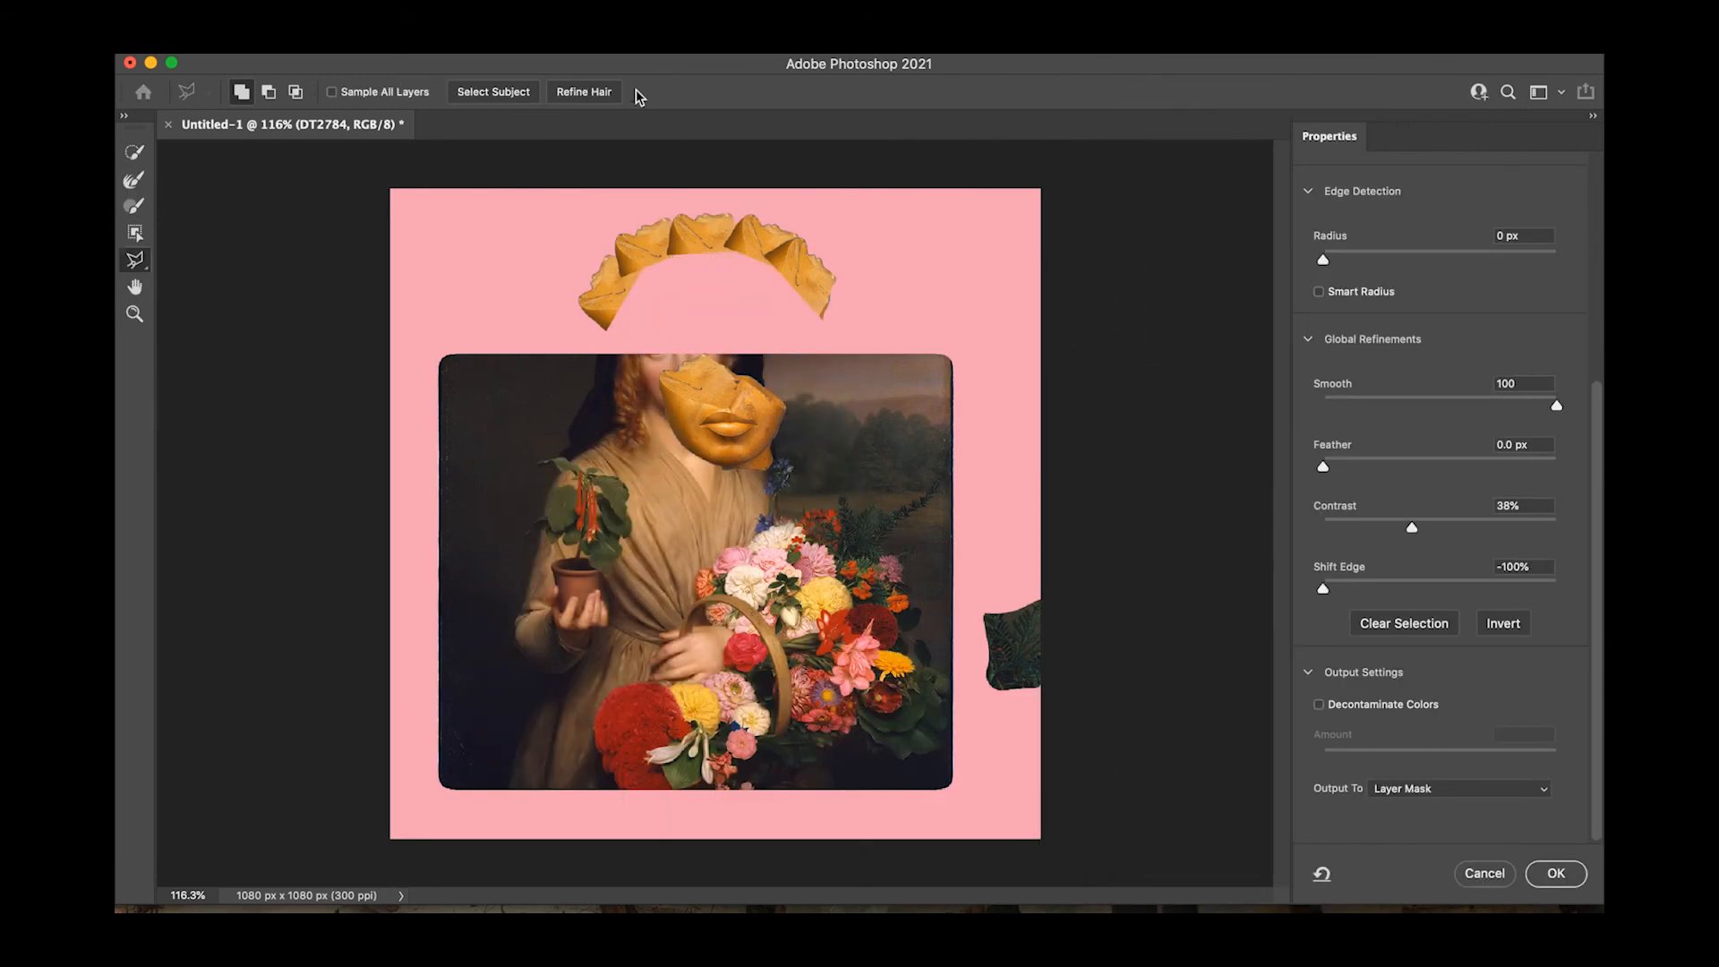
click(1486, 874)
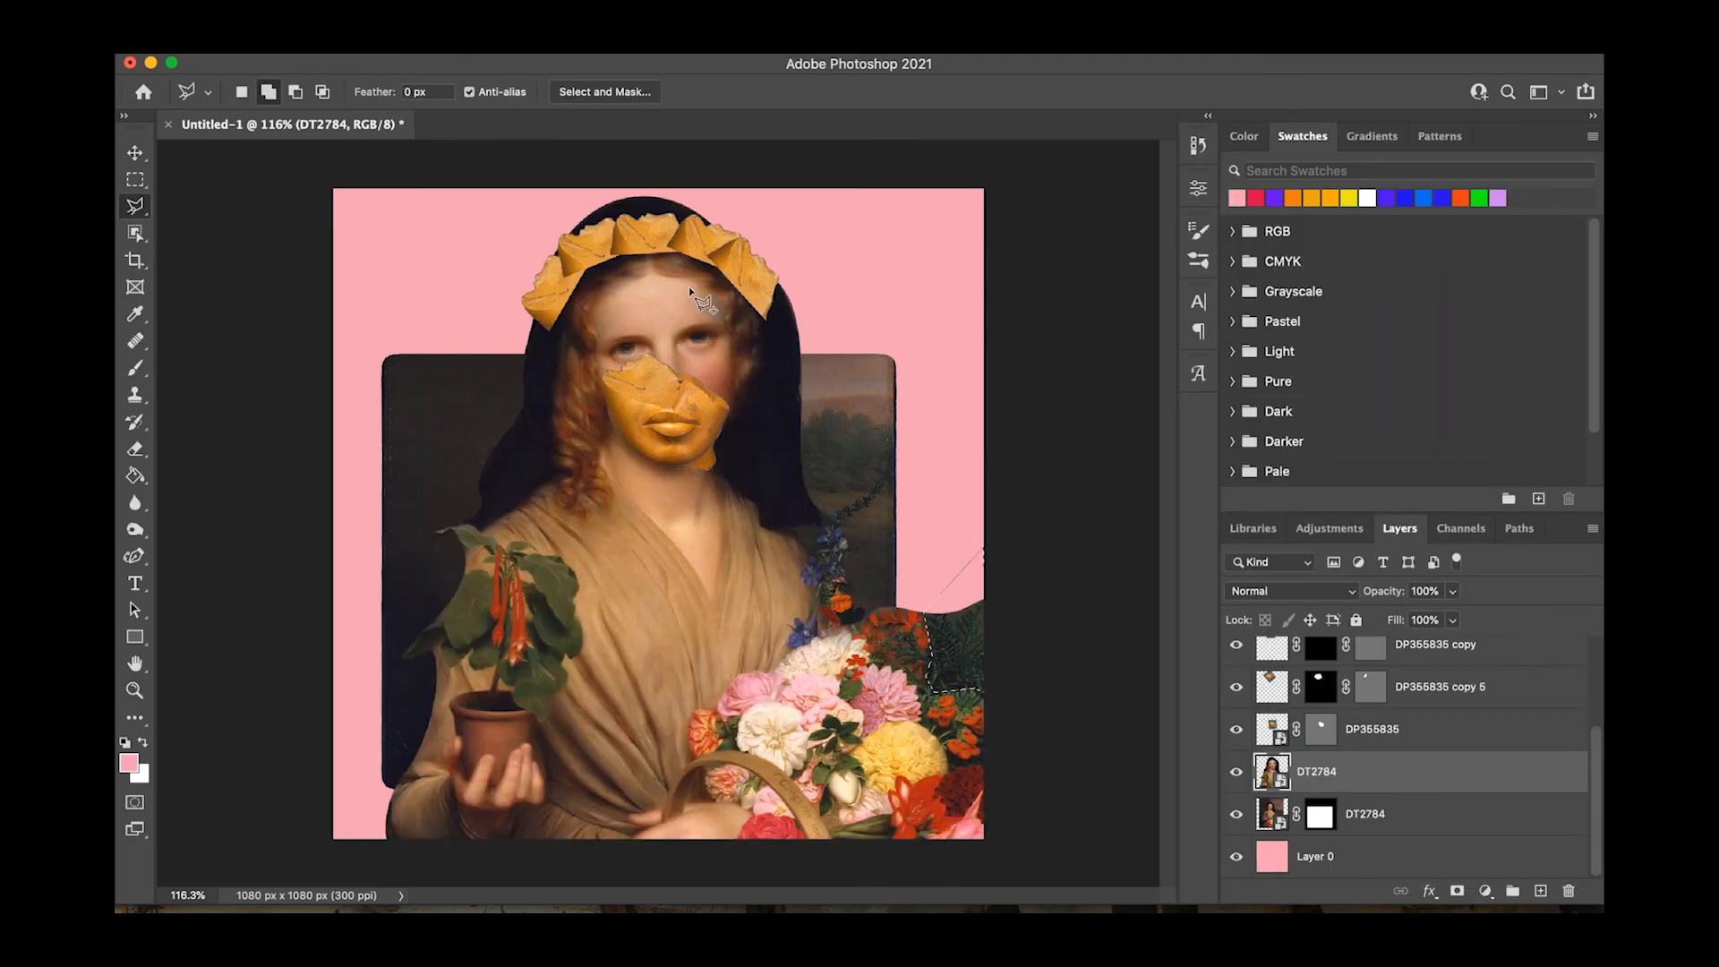
Clear the lasso selection and erase part of the dark foliage at the bouquet's upper right edge with a soft Eraser brush.
key(ctrl+d)
key(e)
click(202, 91)
click(958, 671)
key(Return)
mouse_move(956, 661)
mouse_down()
mouse_move(972, 603)
mouse_move(976, 652)
mouse_up()
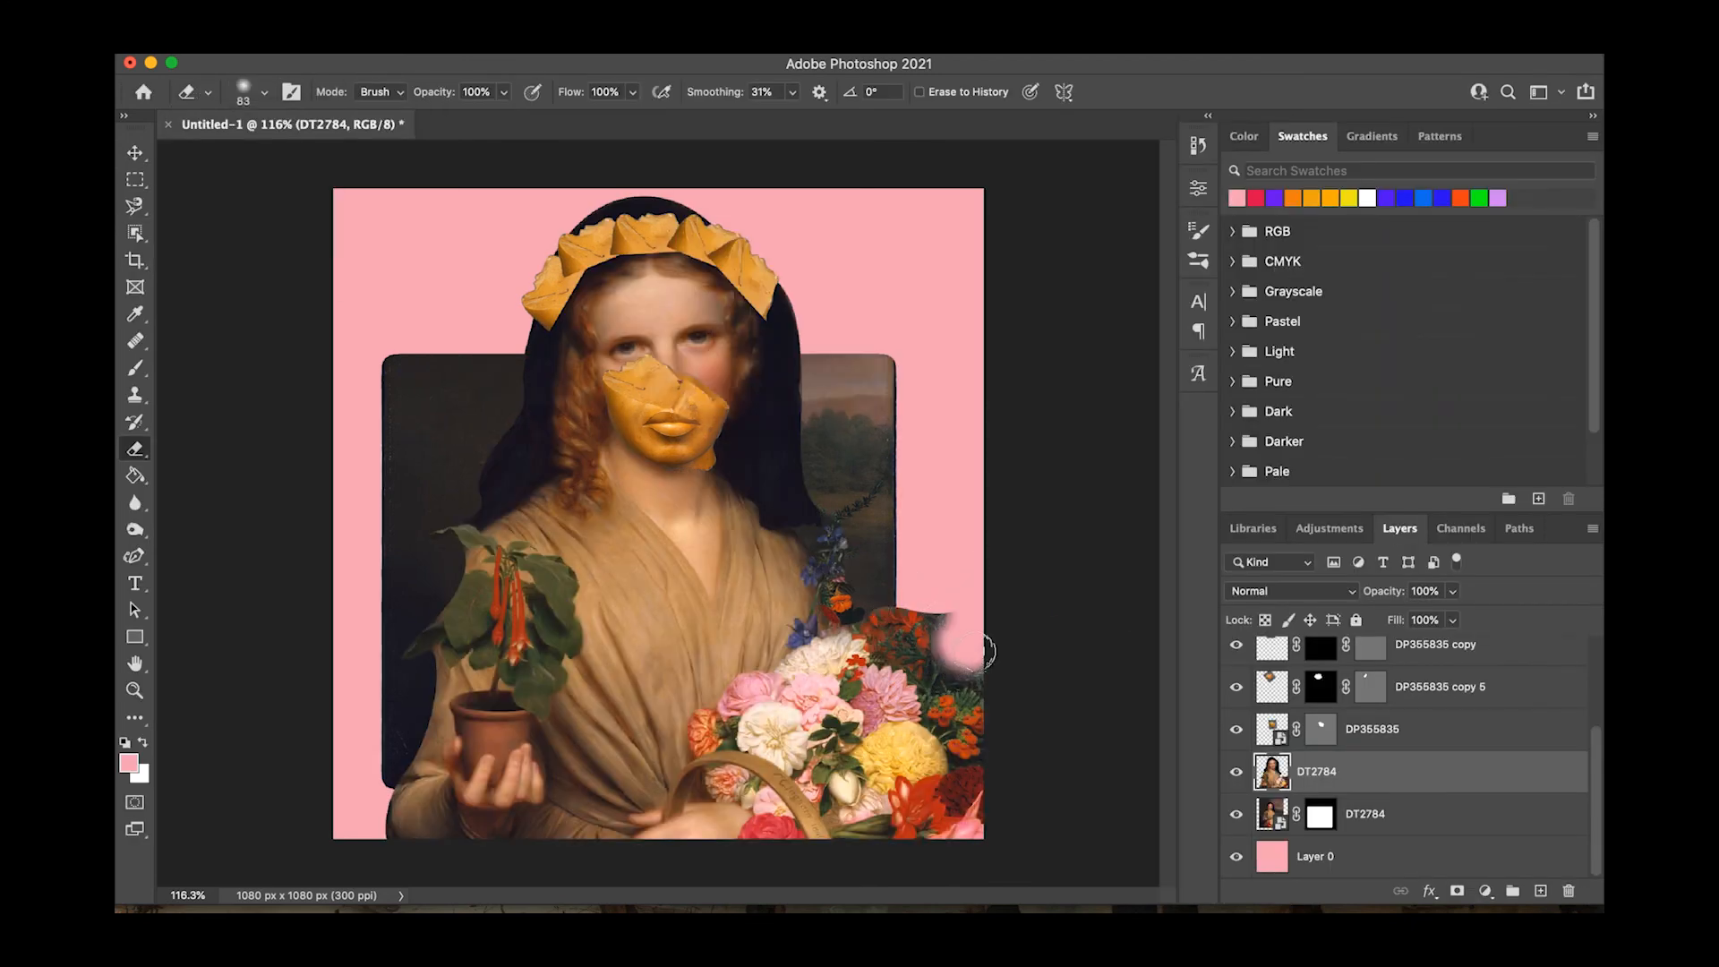
Erase the remaining dark foliage along the bouquet's upper right edge with a 43 px Hard Round Eraser, leaving a crisp outline.
click(243, 90)
click(258, 410)
drag(273, 167, 258, 166)
mouse_move(962, 672)
mouse_down()
mouse_move(949, 668)
mouse_move(976, 680)
mouse_move(945, 623)
mouse_up()
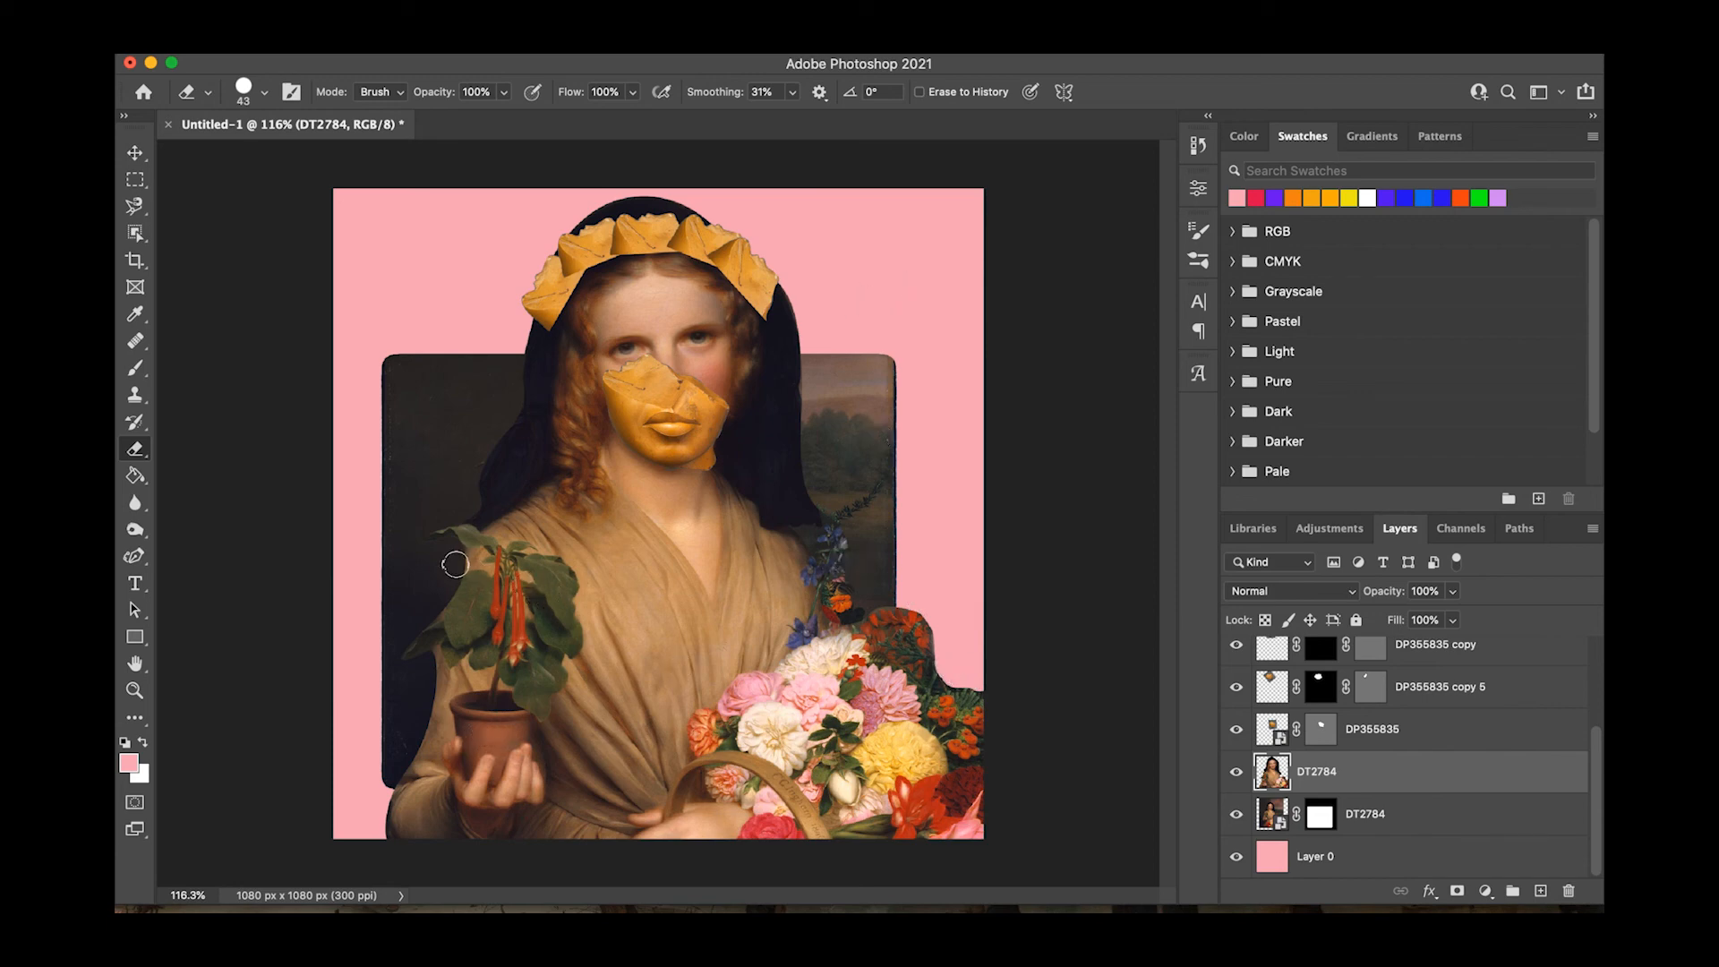
Switch the Eraser to a 19 px Soft Round brush and erase around the potted plant's upper leaves.
click(251, 98)
click(251, 358)
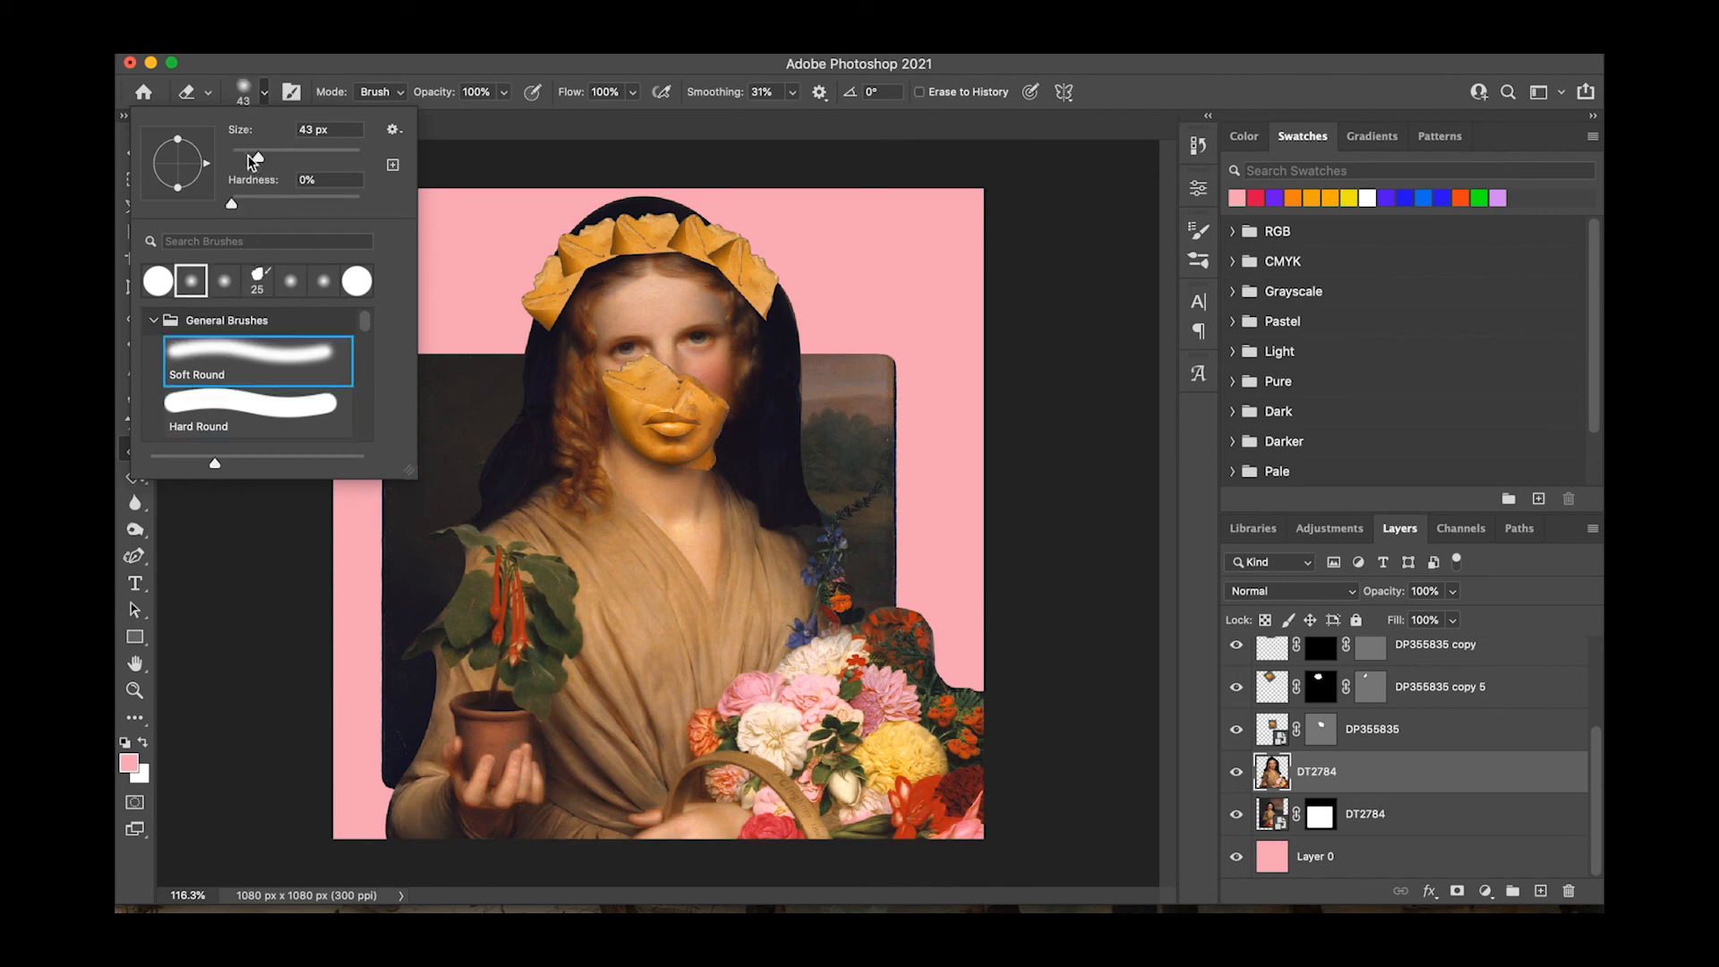
click(462, 554)
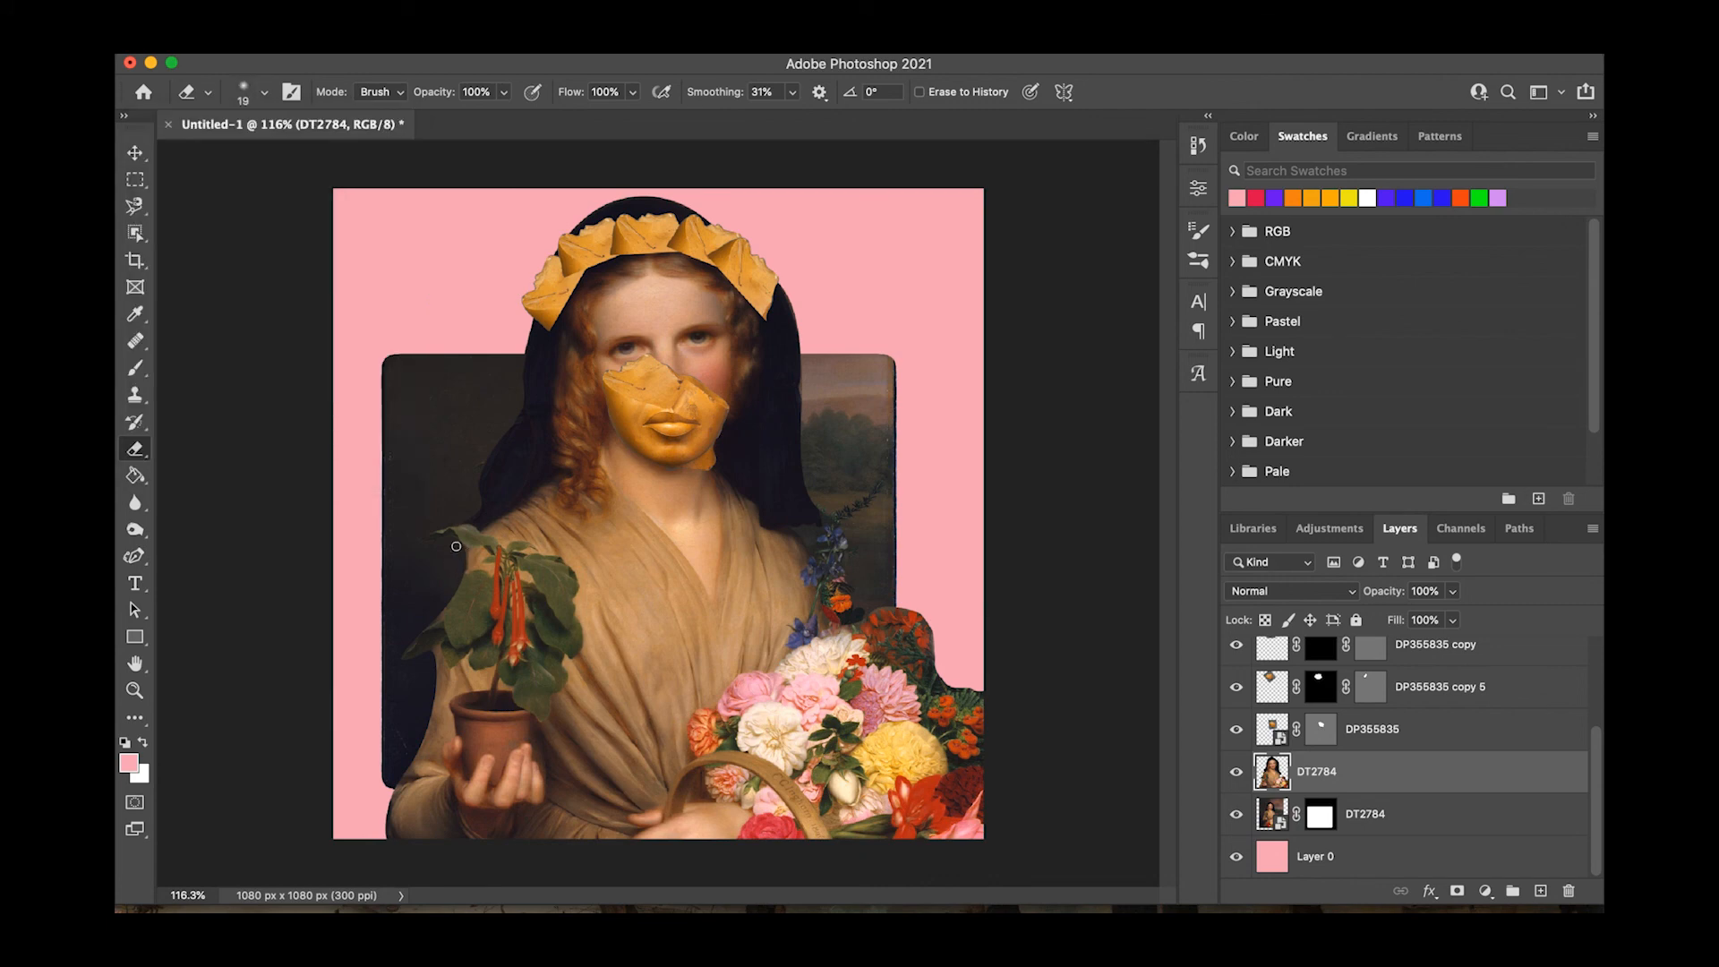